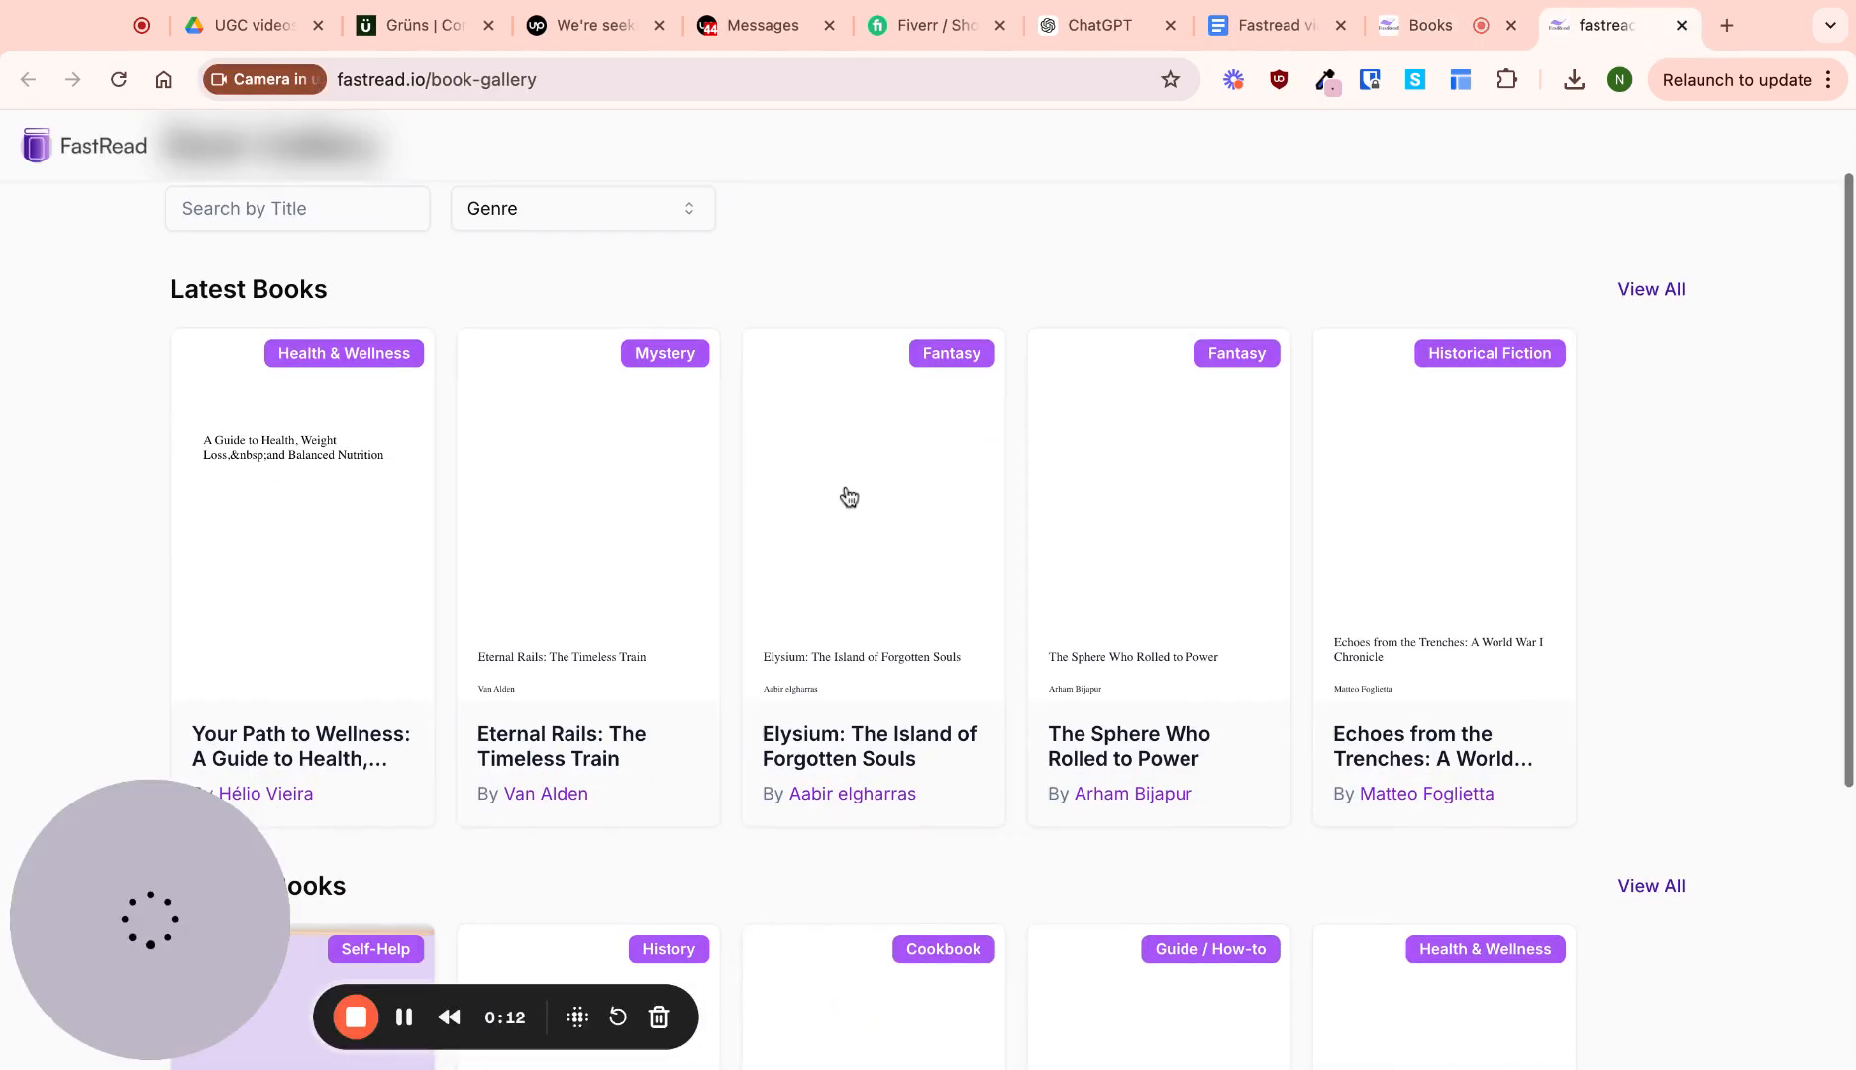
Open 'The Sphere Who Rolled to Power' from the Book Gallery without applying a genre filter
scroll(594, 528, down, 1)
scroll(594, 528, up, 2)
click(515, 270)
key(Escape)
click(1149, 589)
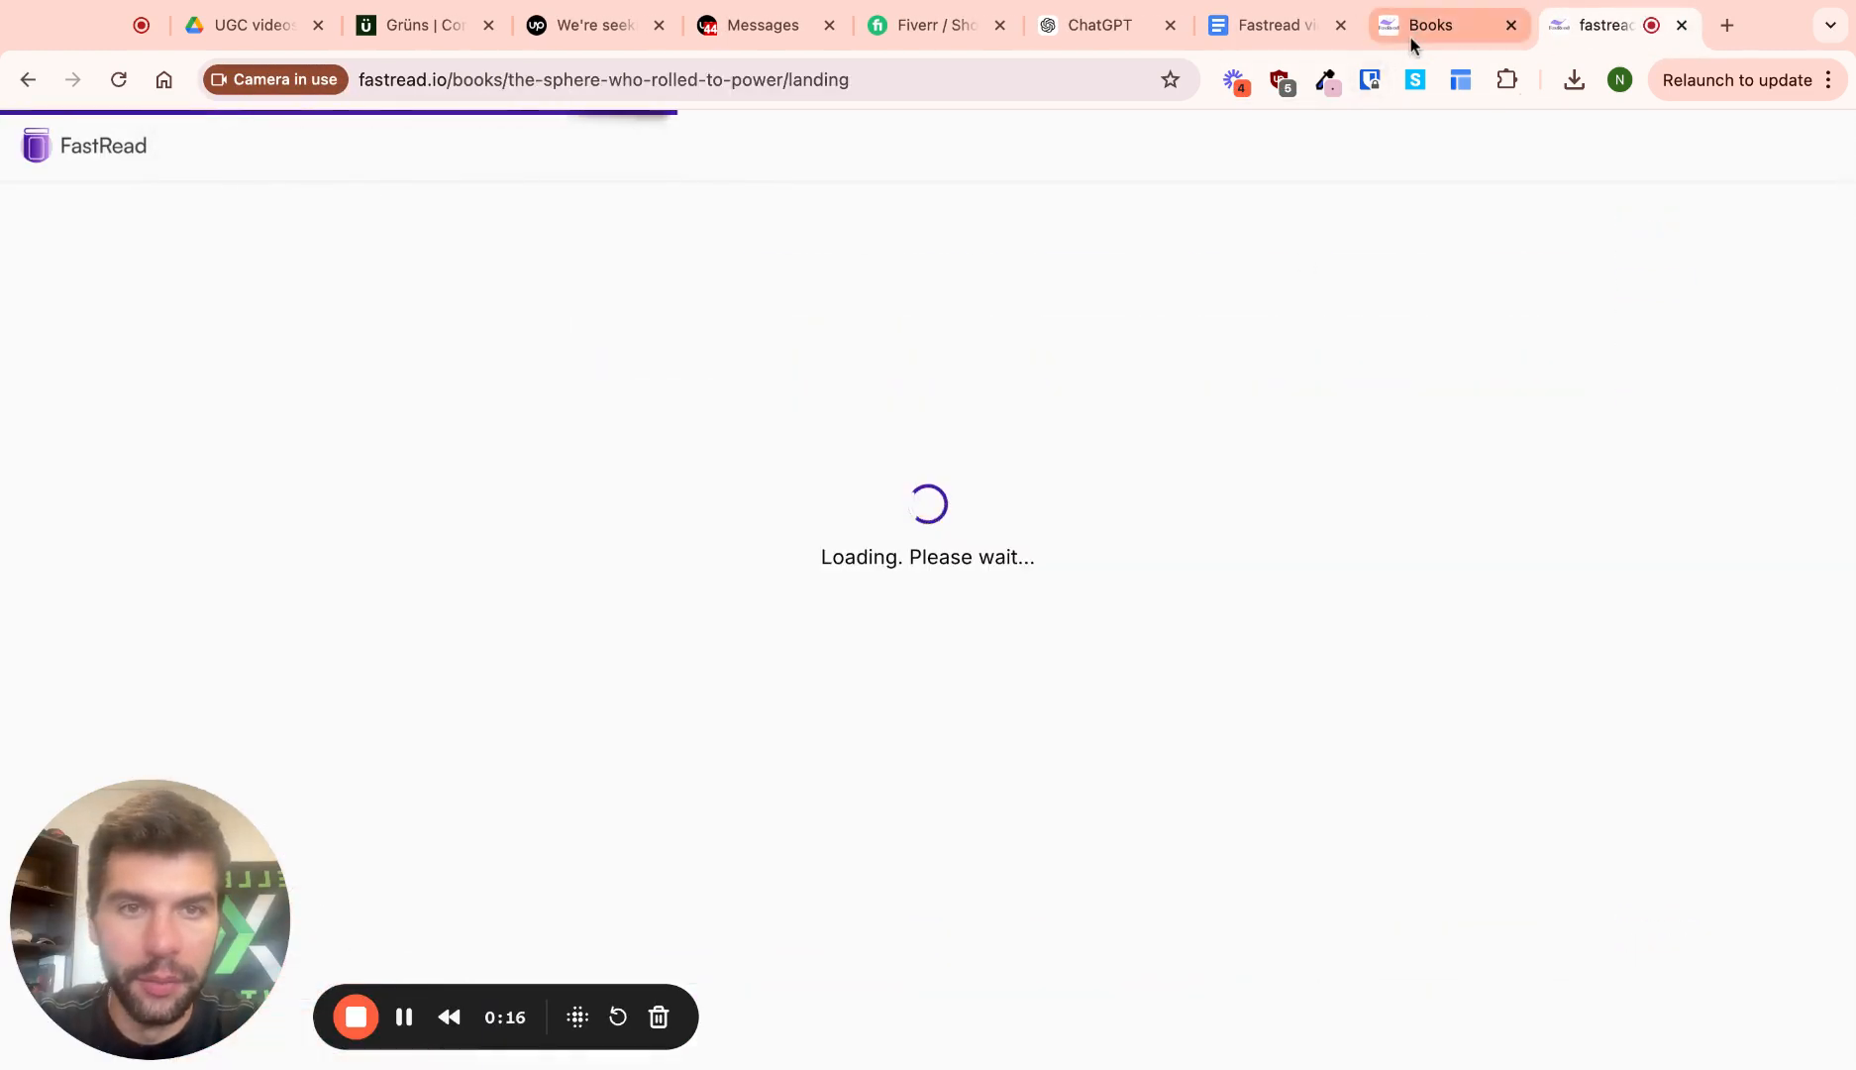
Back on My Books, review the Trending Books table, then start a new book with Create Your Book
click(1413, 34)
scroll(921, 466, down, 1)
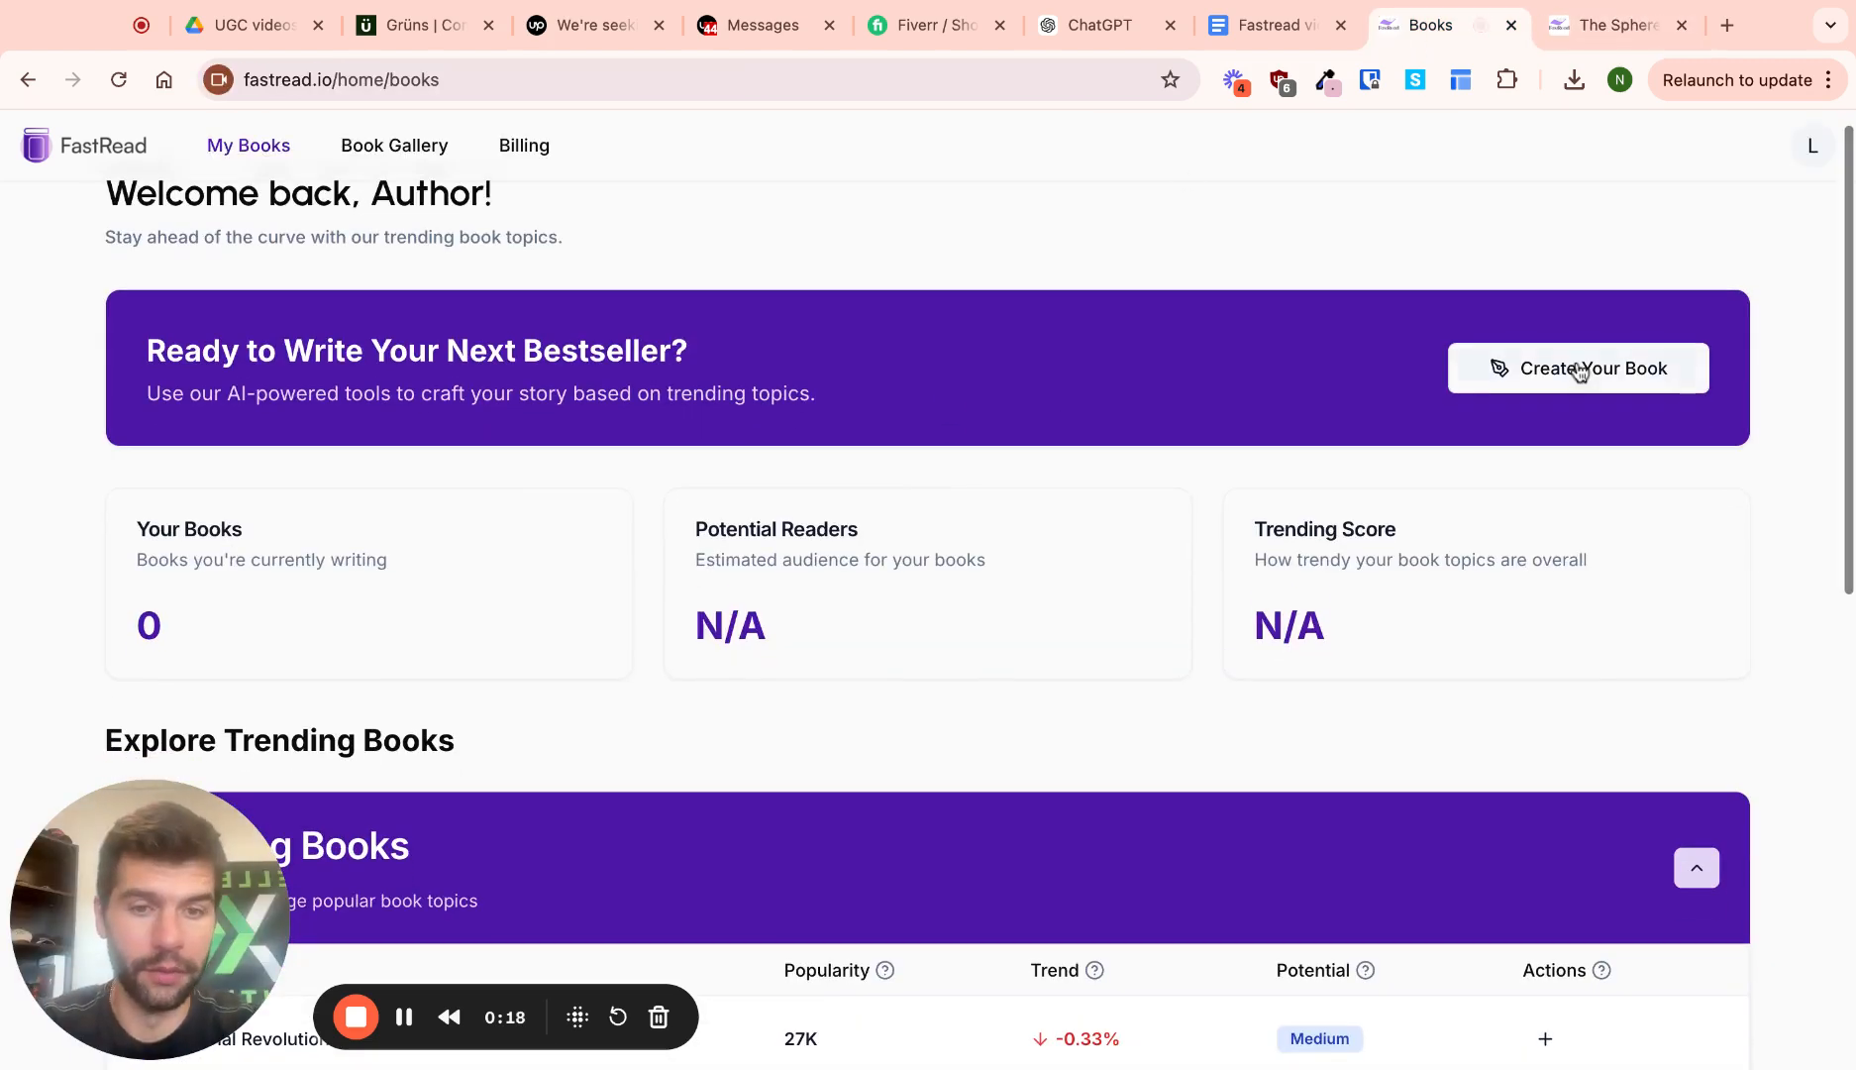
scroll(1441, 560, down, 10)
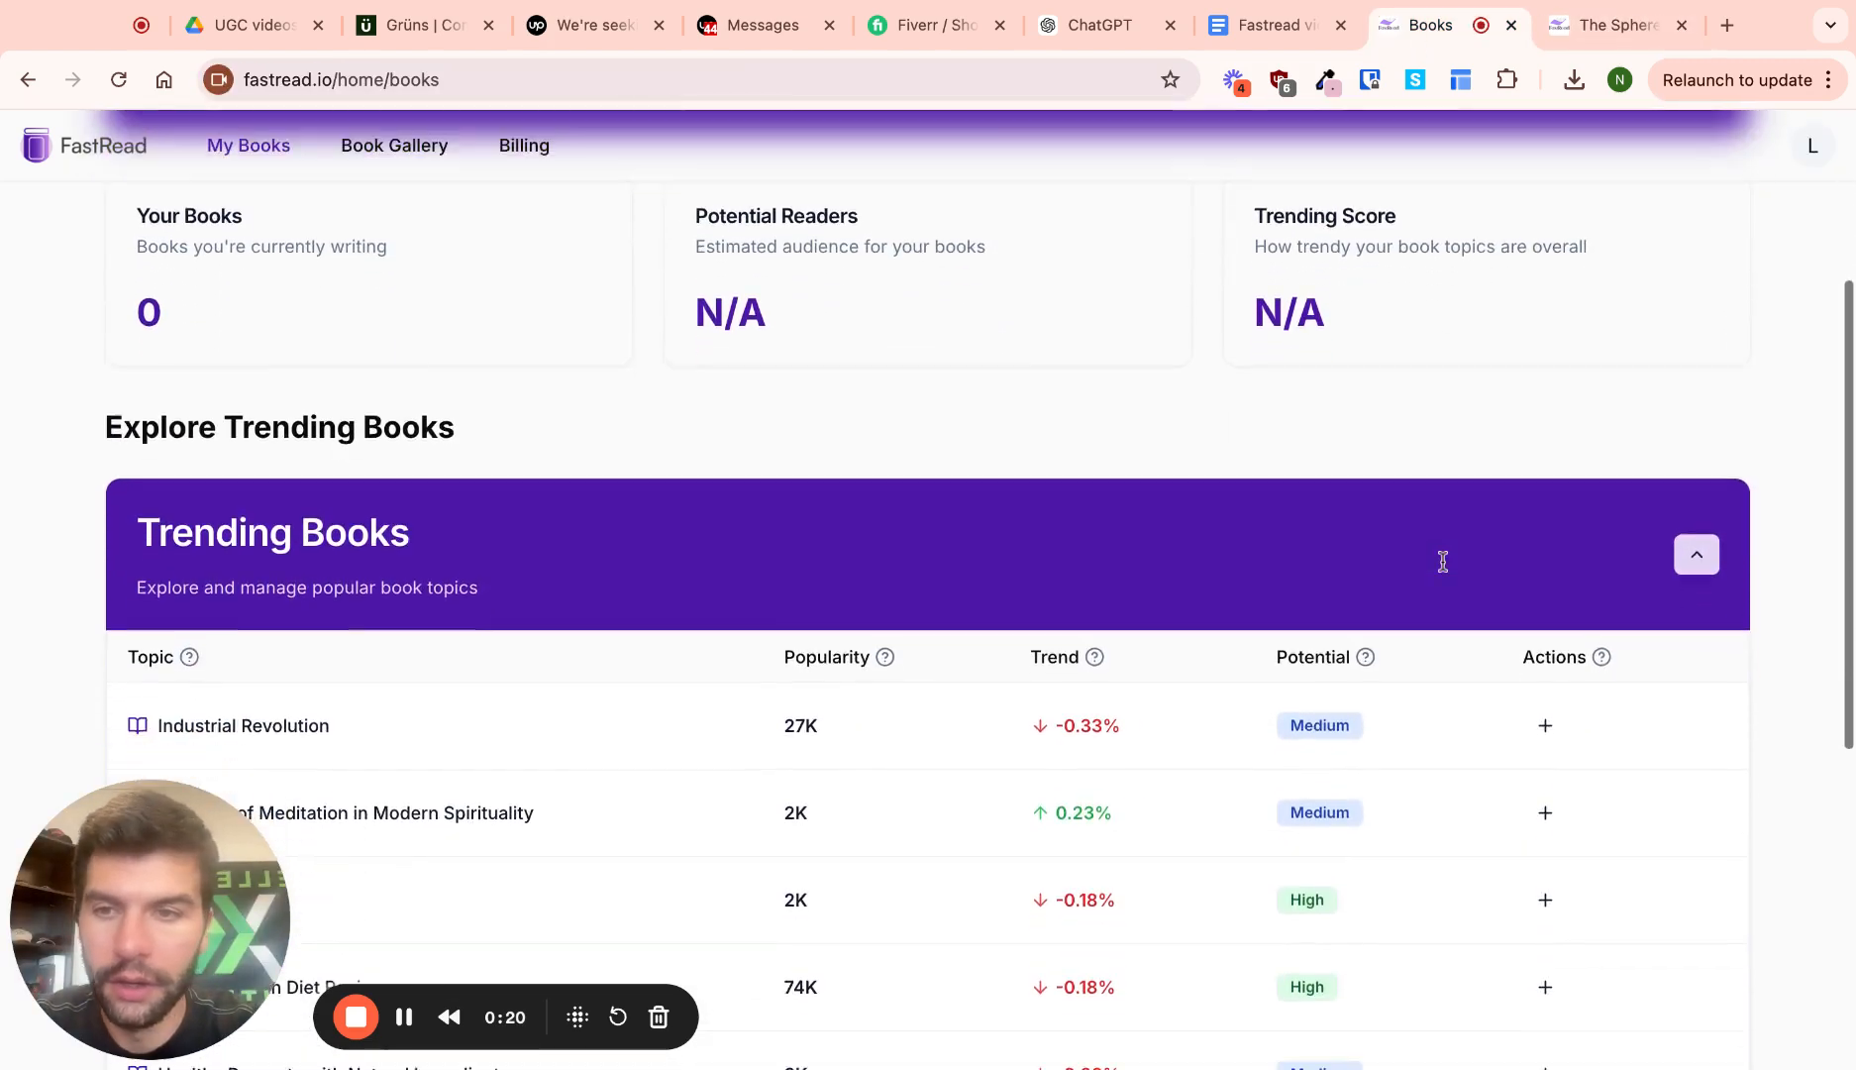
scroll(1427, 654, down, 2)
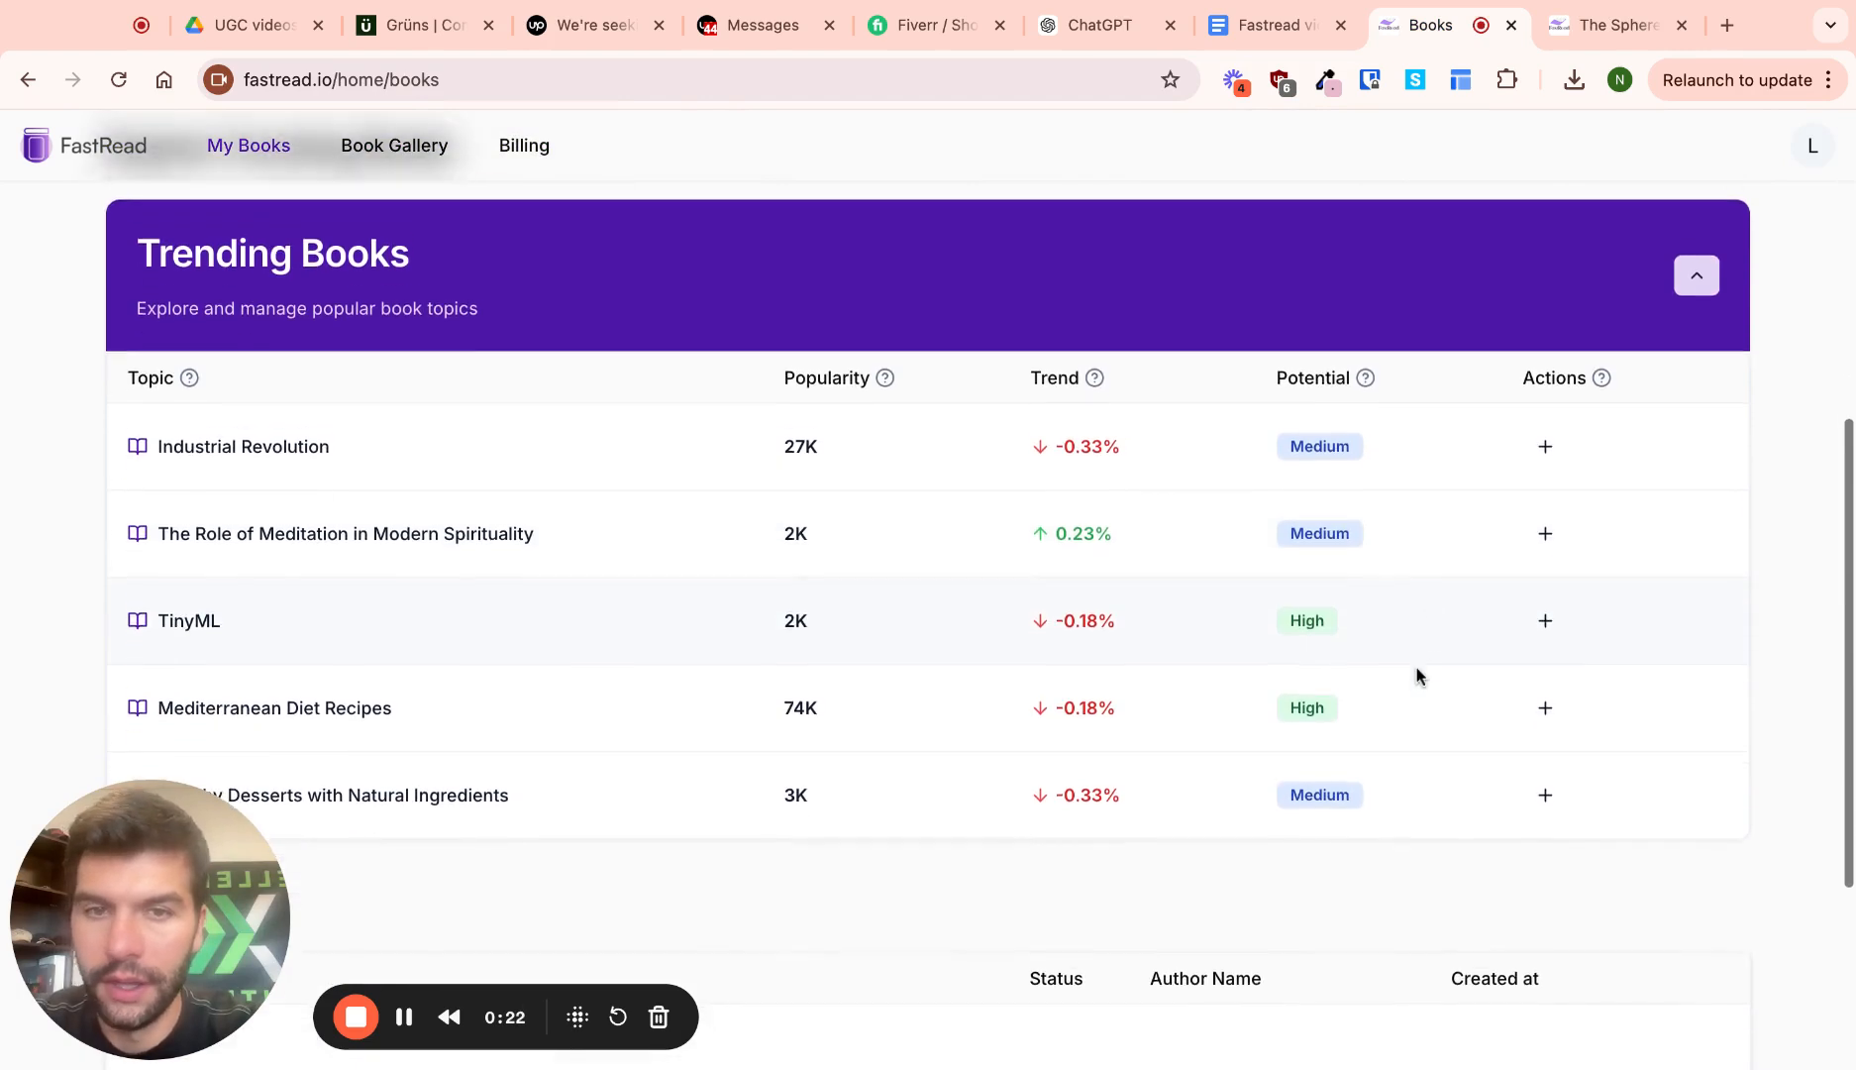
scroll(1416, 670, up, 1)
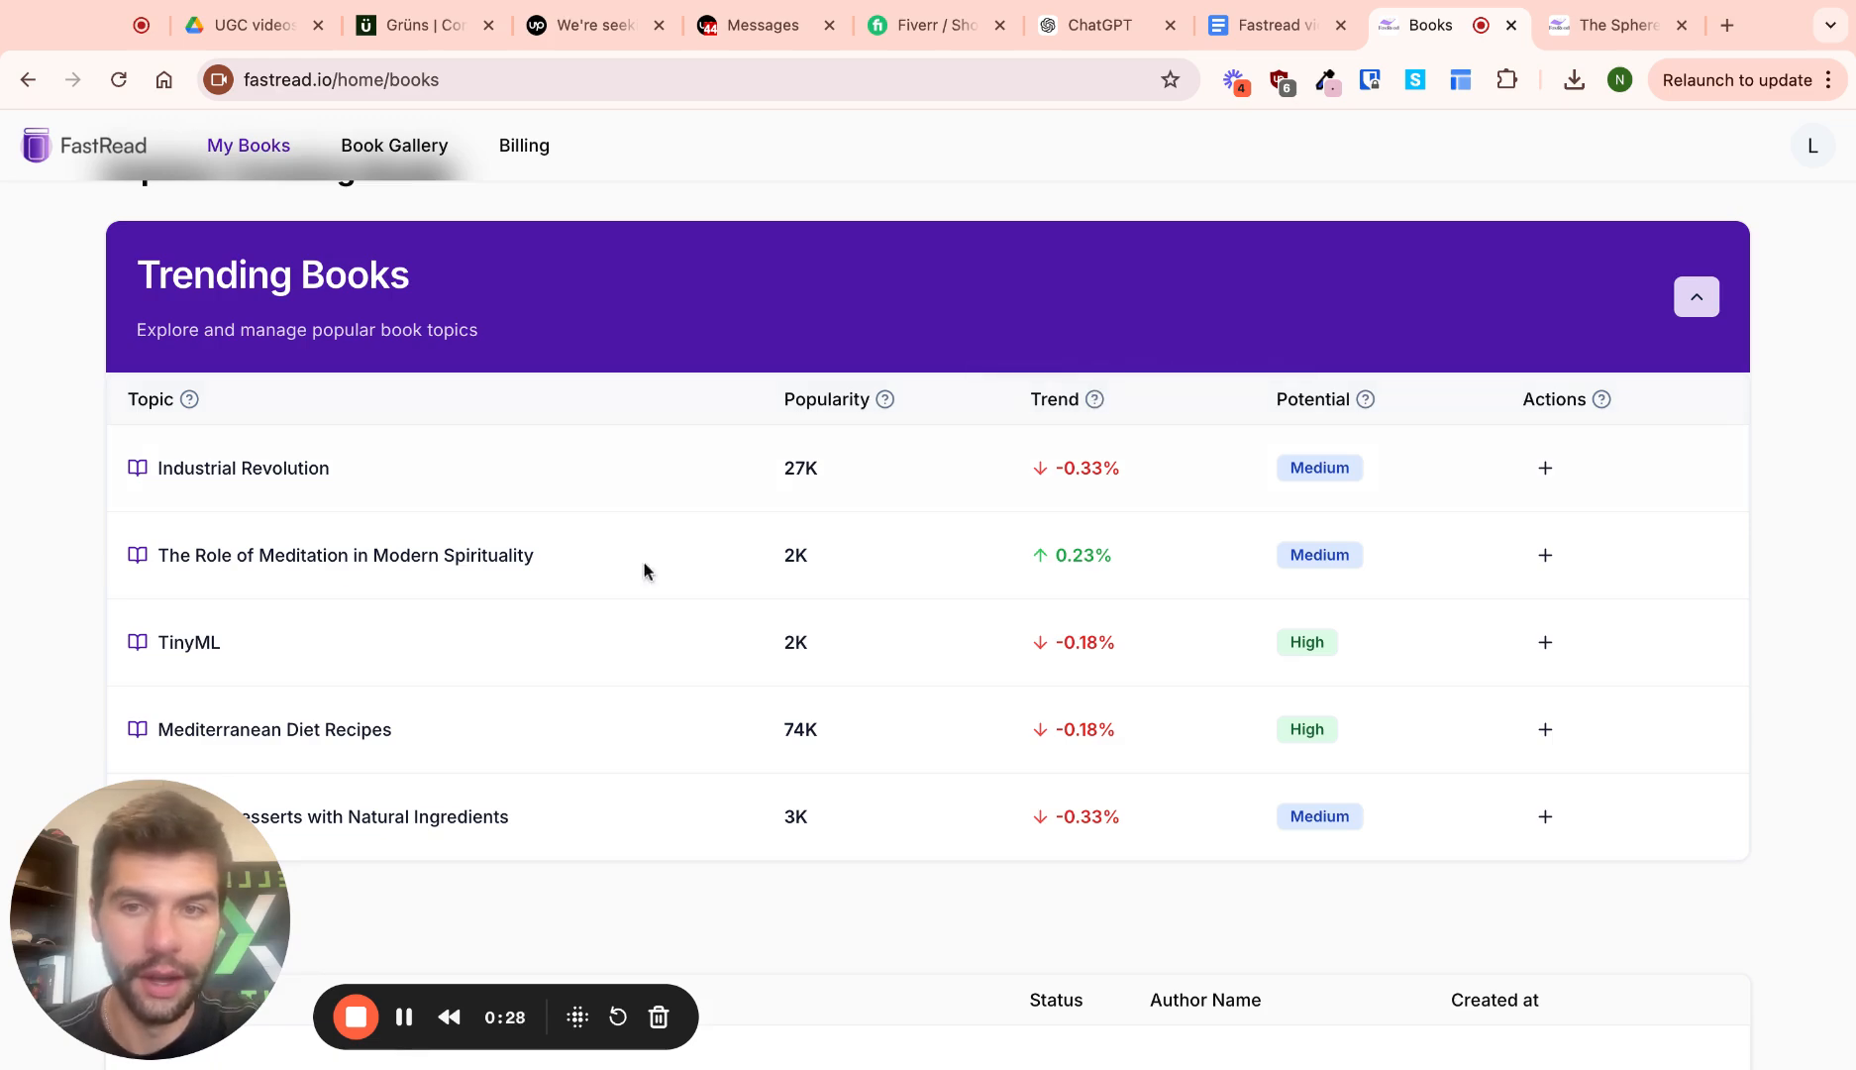
scroll(385, 607, down, 3)
scroll(384, 606, down, 3)
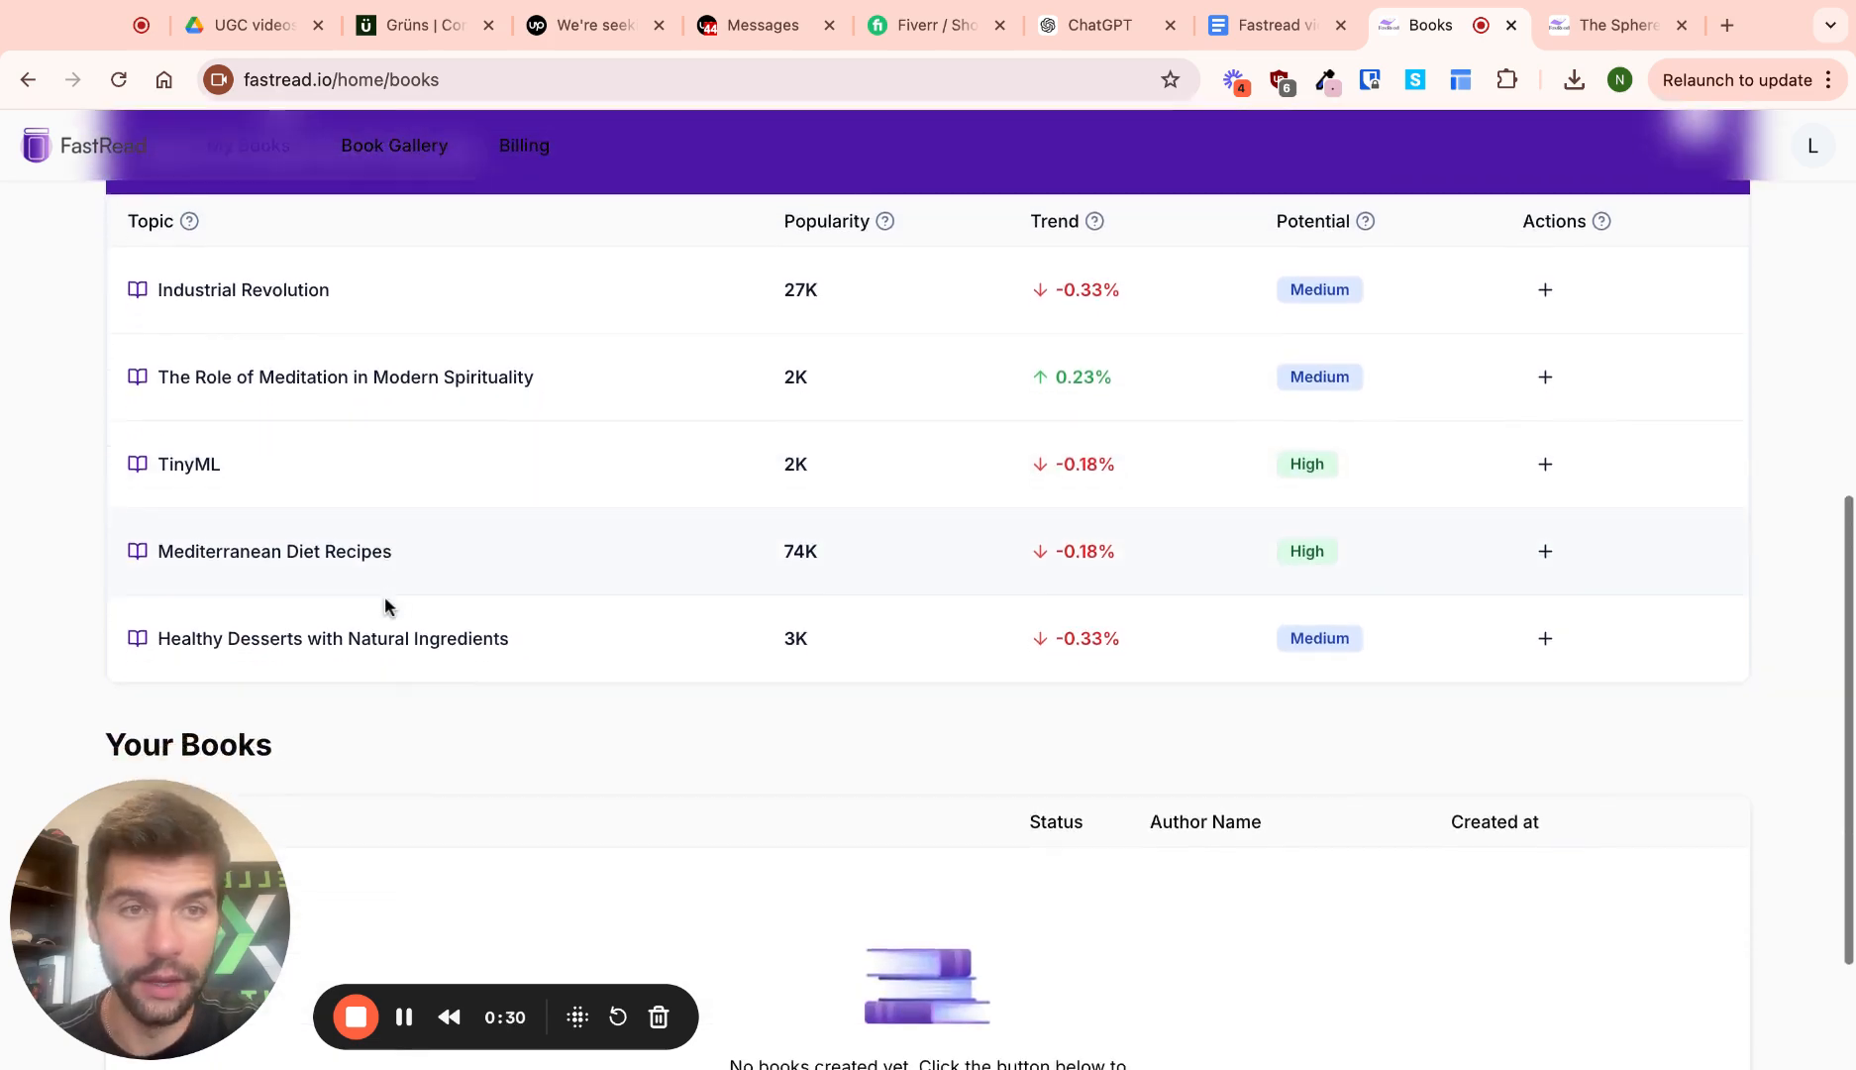
scroll(1210, 538, up, 4)
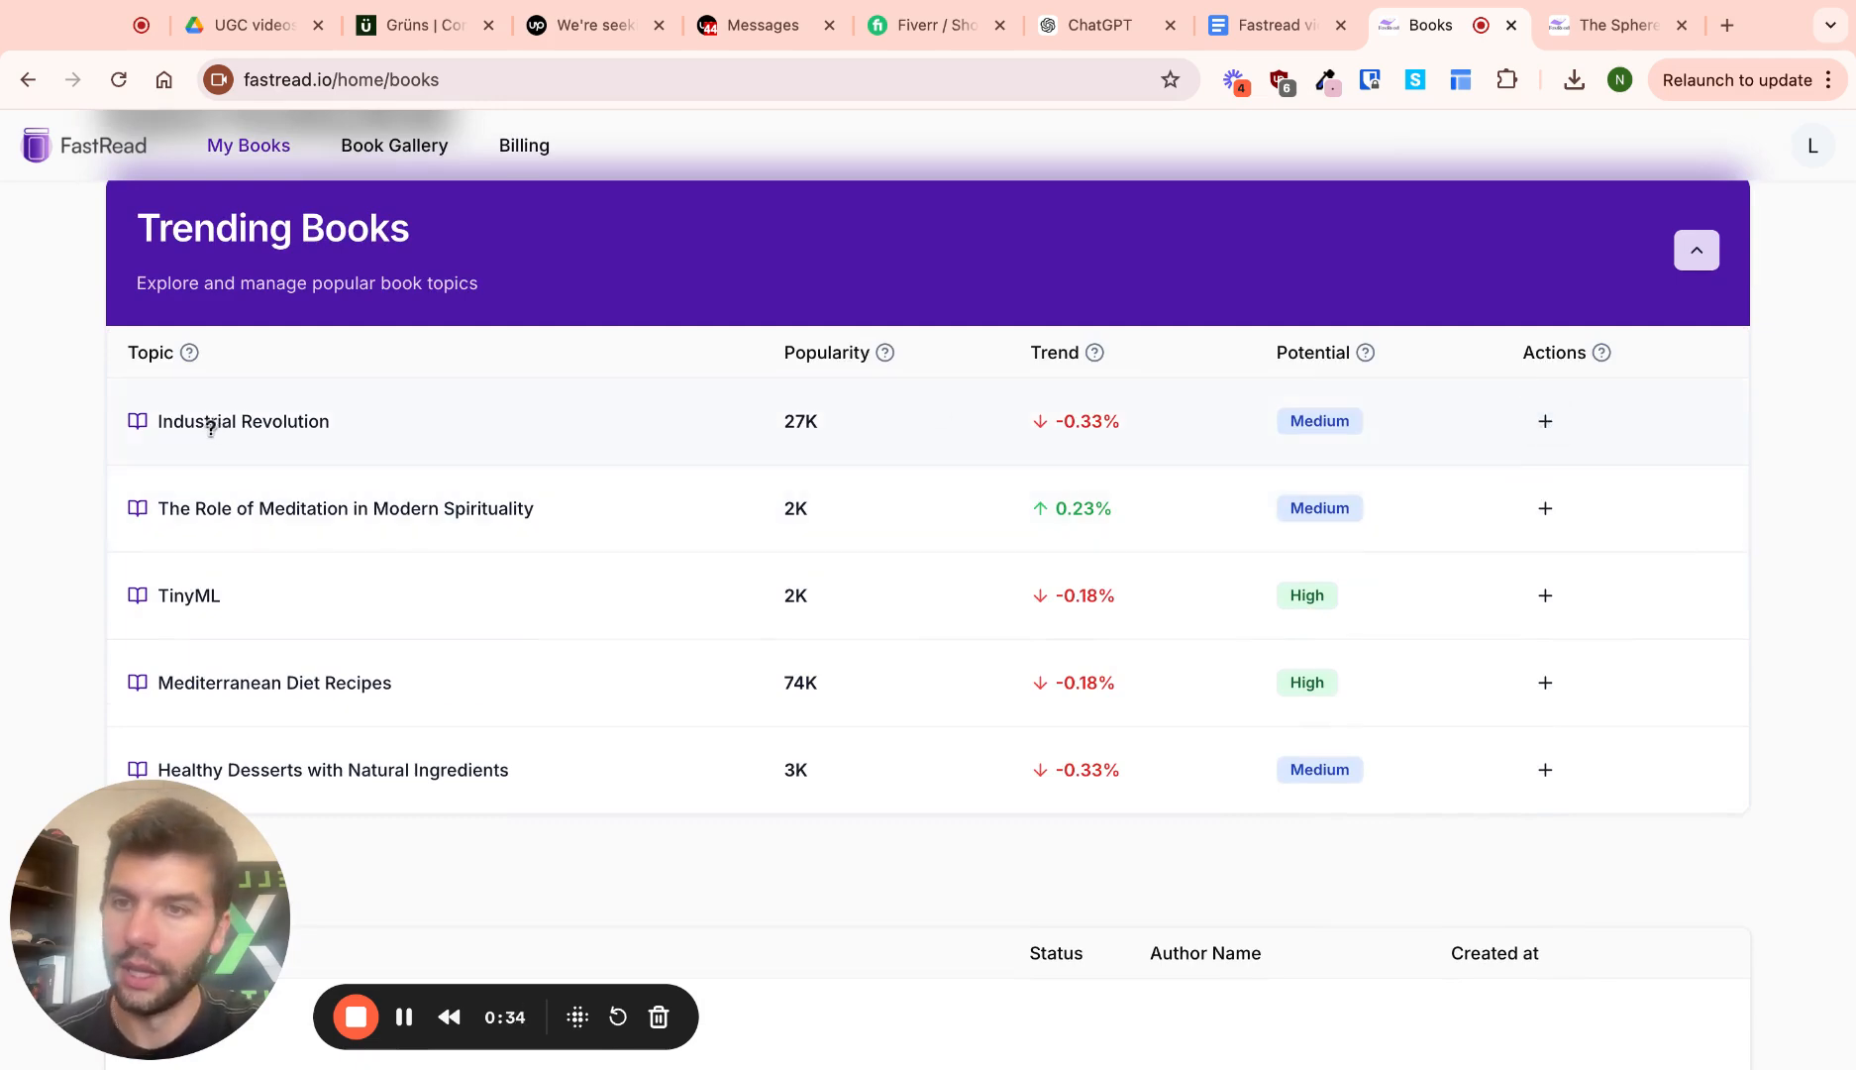
scroll(1206, 394, up, 10)
click(1635, 276)
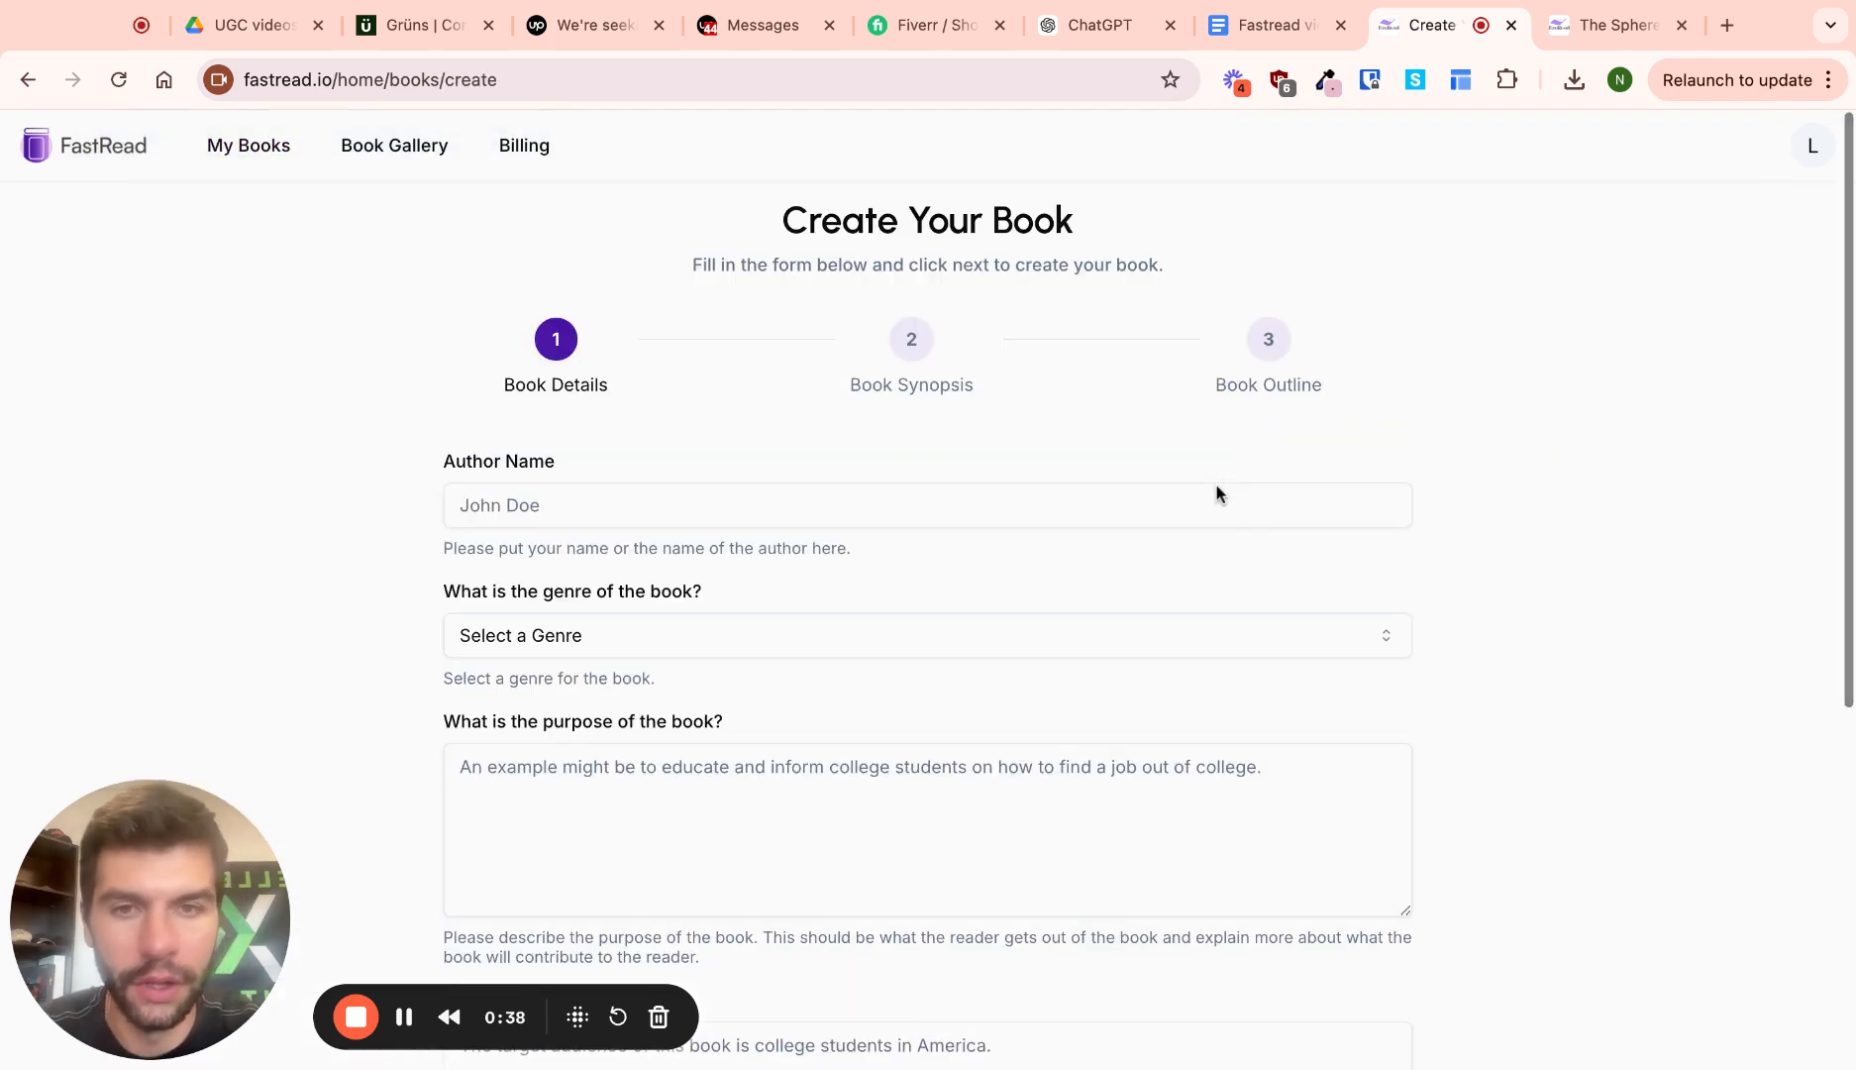
Enter the author's full name in the Author Name field
scroll(1211, 508, down, 1)
click(641, 452)
click(389, 488)
scroll(456, 551, down, 1)
click(643, 406)
click(491, 497)
scroll(505, 515, down, 1)
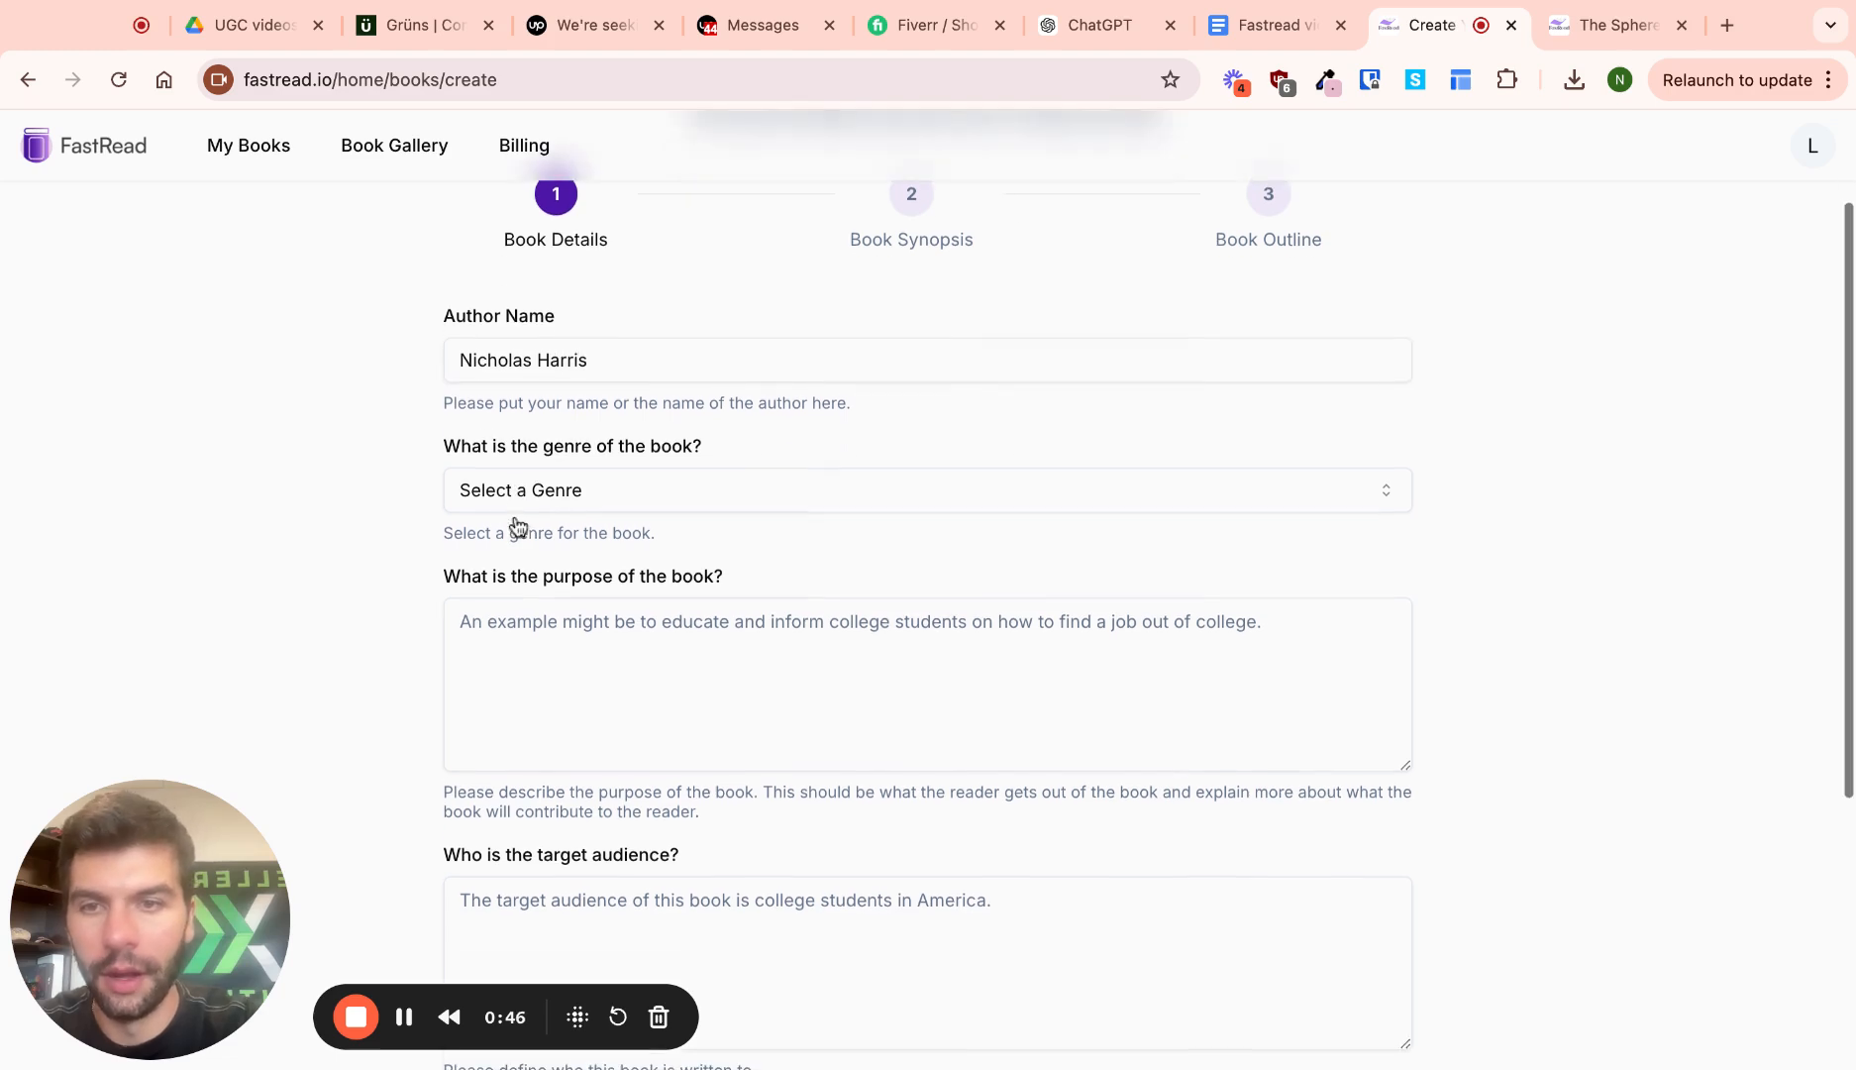
Set the book's genre to Health & Wellness
click(592, 486)
scroll(563, 637, down, 3)
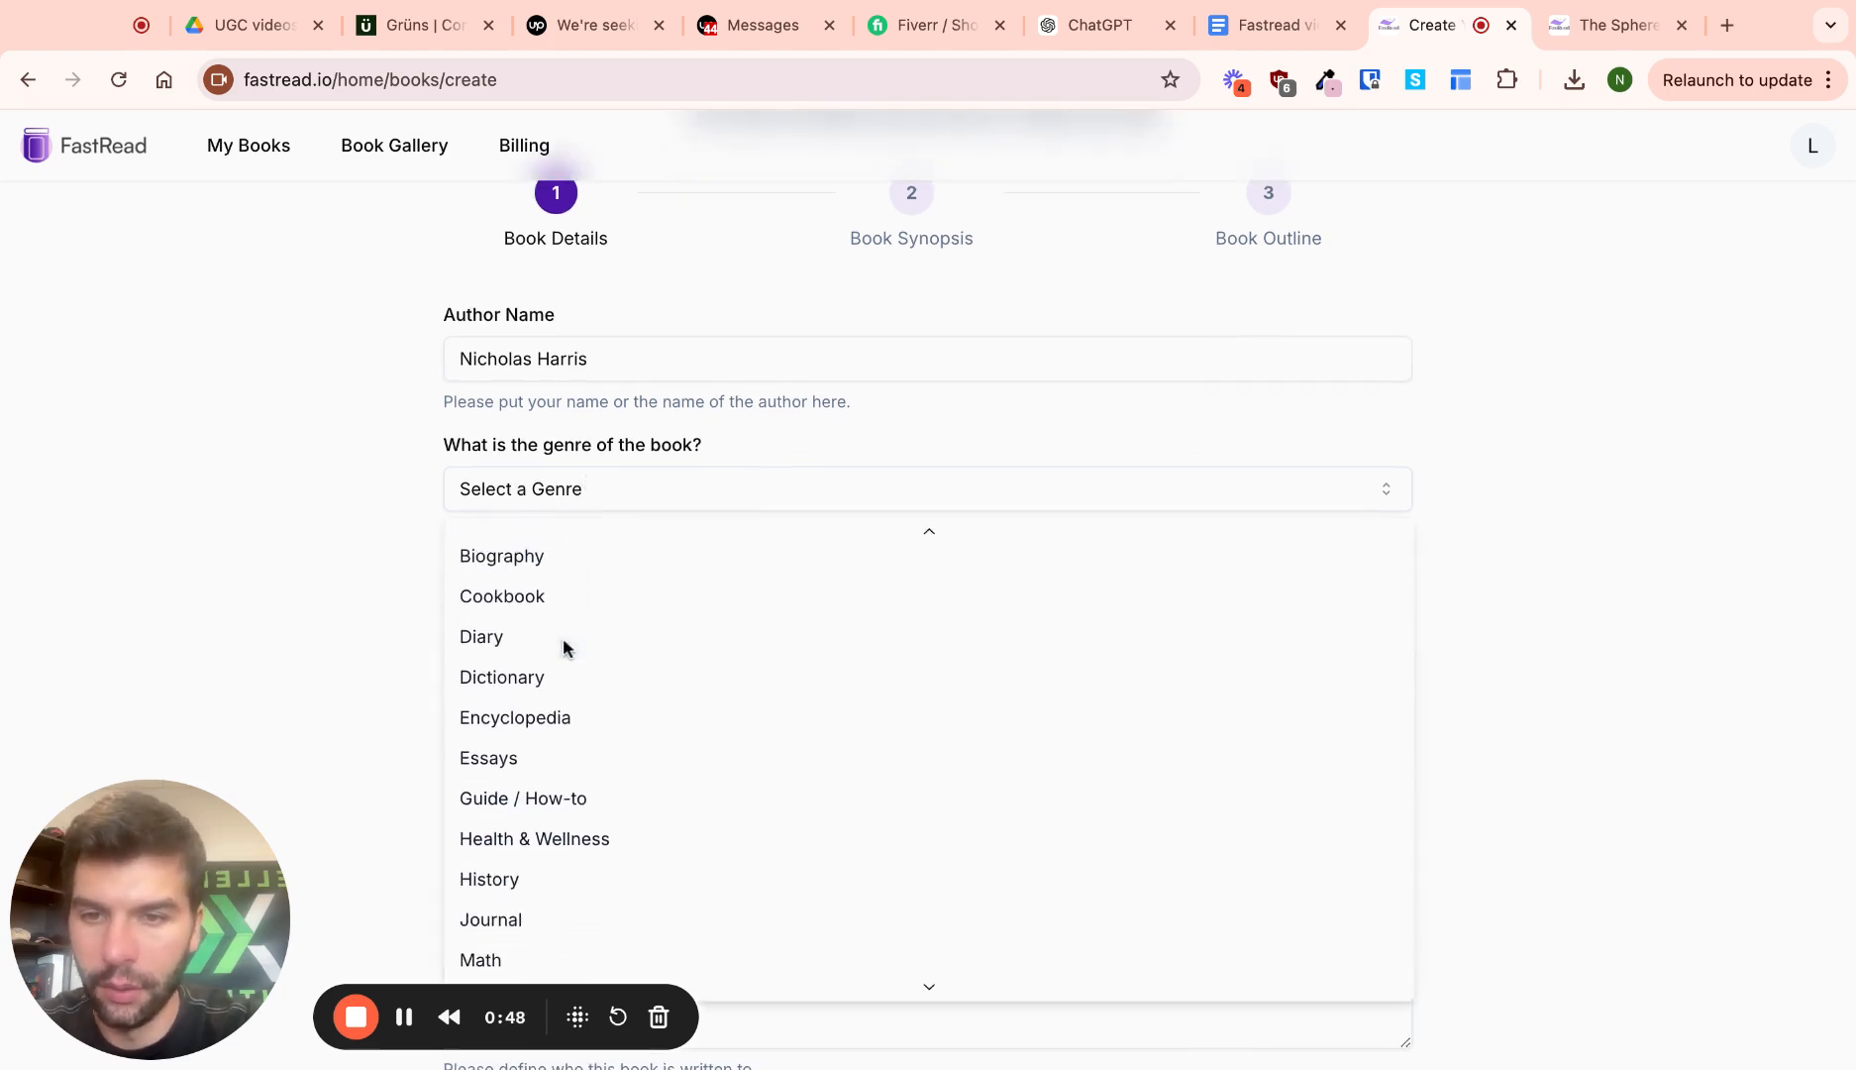
click(565, 800)
scroll(575, 649, down, 3)
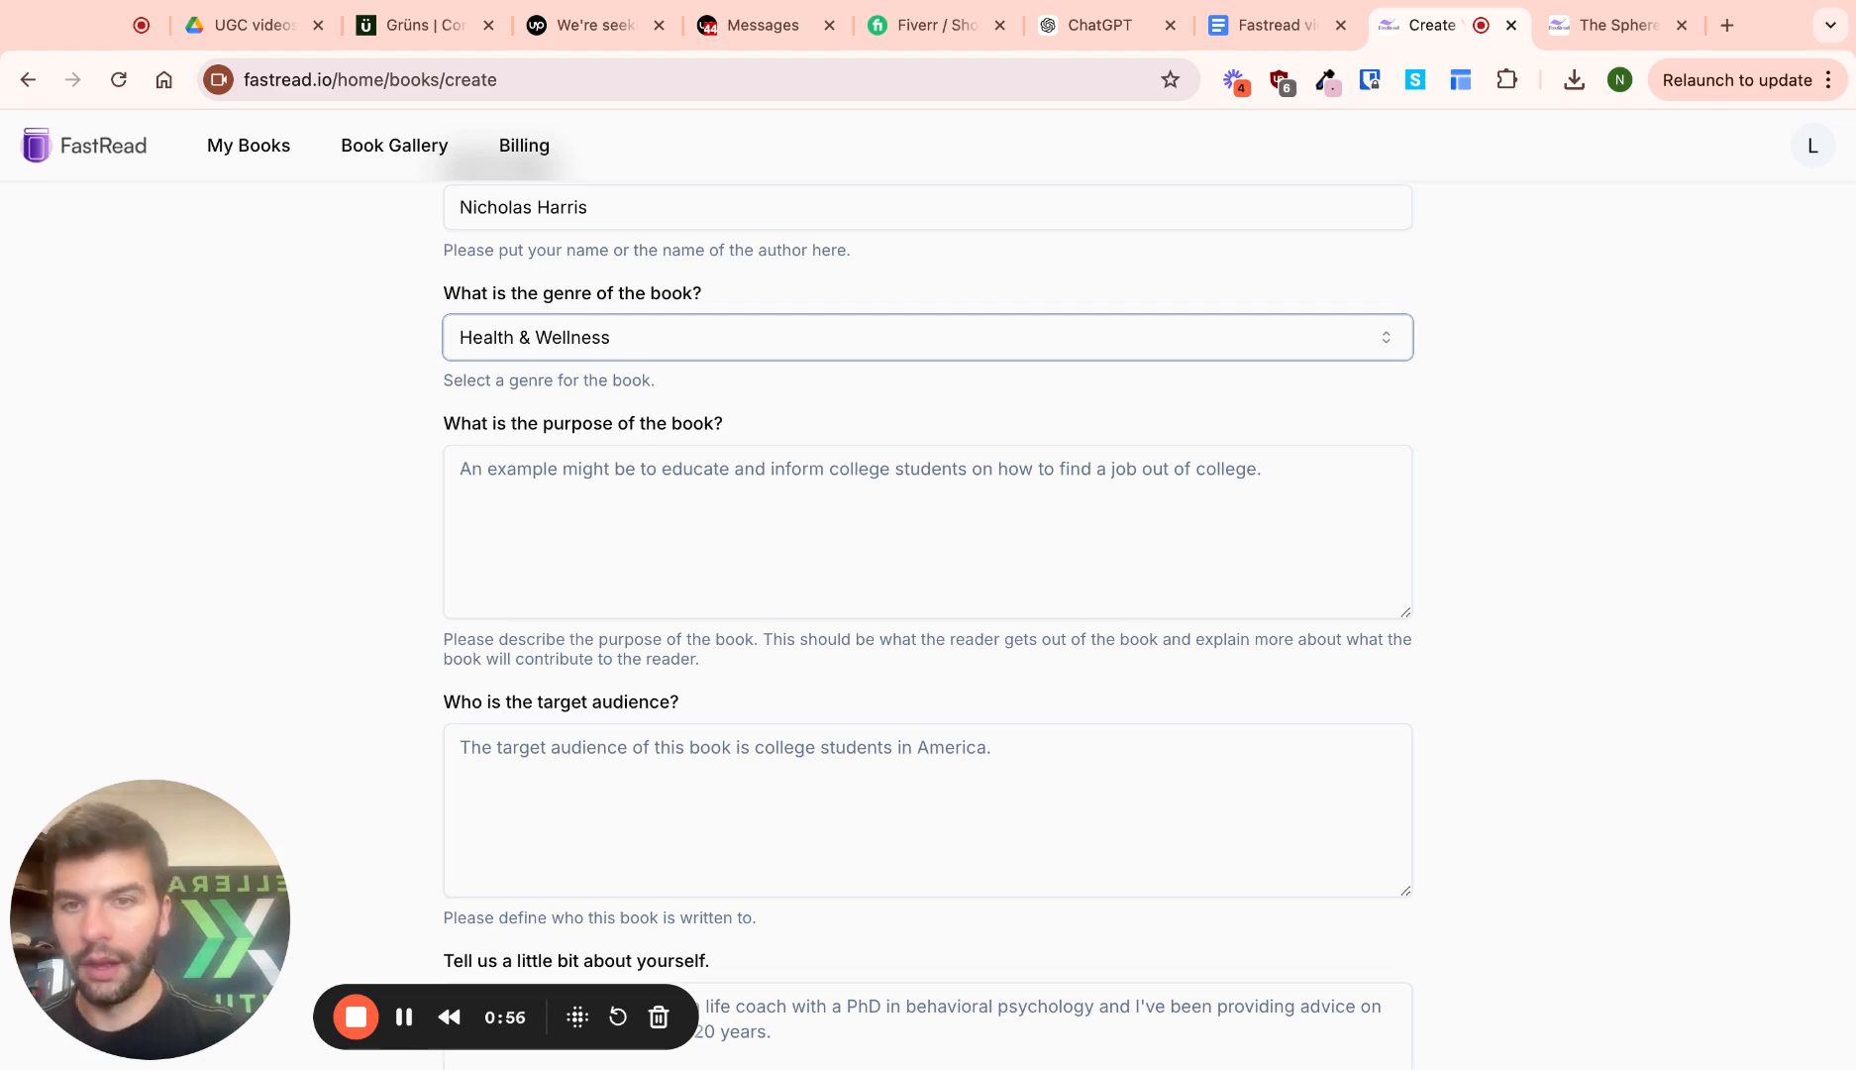
Set the book's purpose to 'Why seed oils should be avoided'
click(734, 489)
text(Why see)
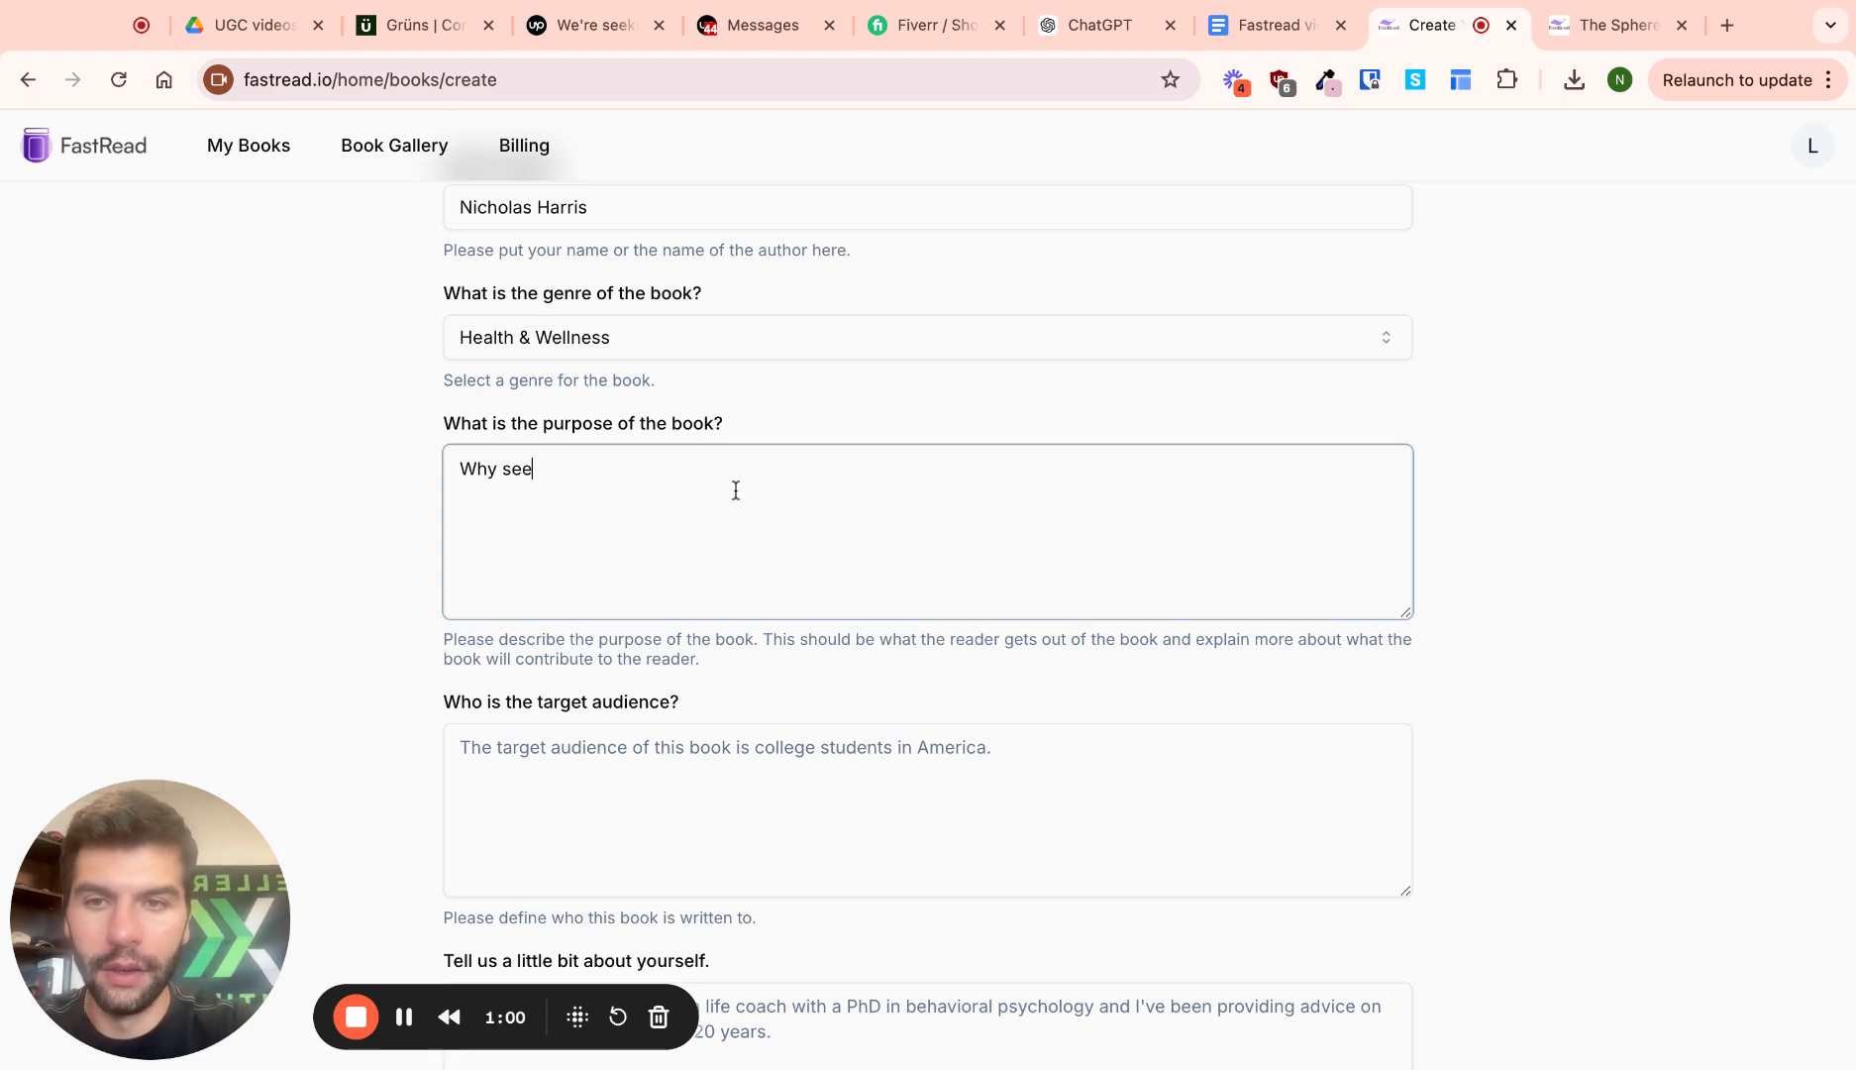
text(d oils should be avoided)
scroll(651, 687, down, 3)
Set the target audience to 'people with chronic illnesses.'
click(676, 660)
scroll(676, 660, down, 1)
text(ch)
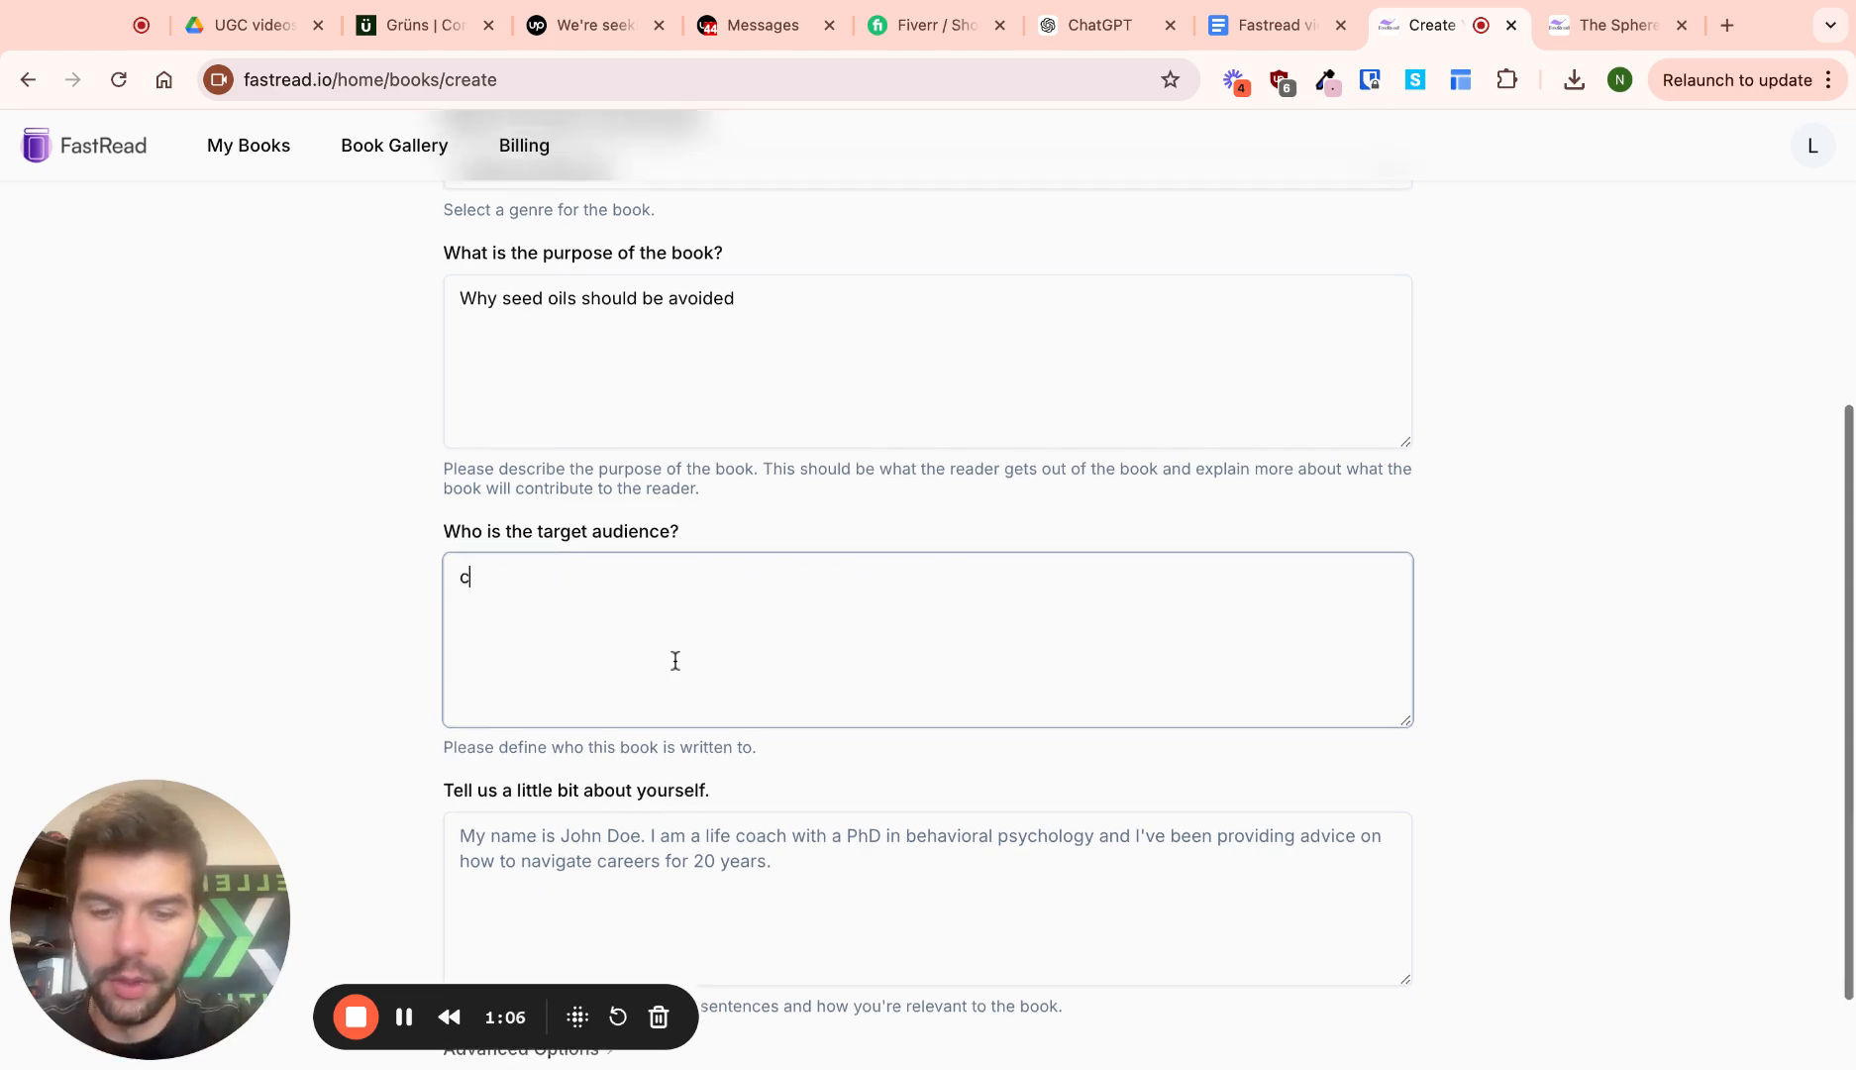
key(BackSpace)
key(BackSpace)
text(people with chr)
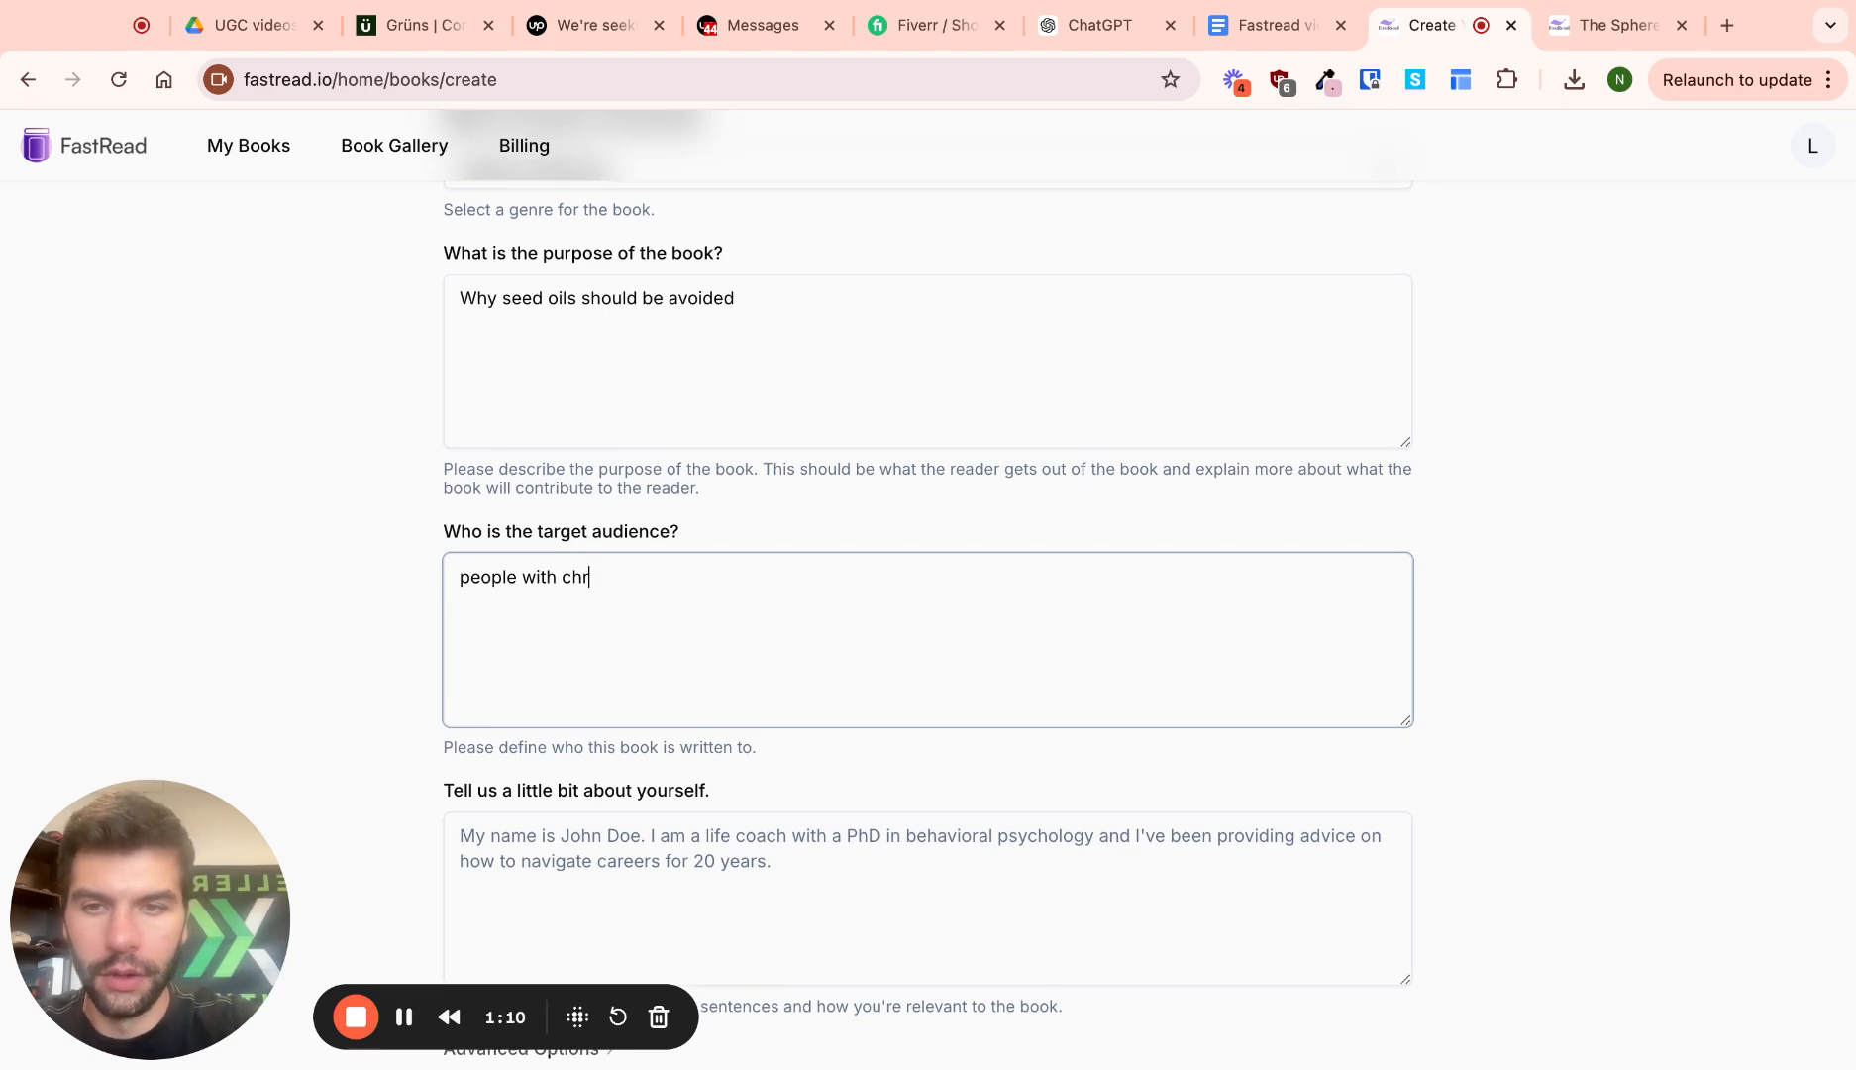
text(onic illn)
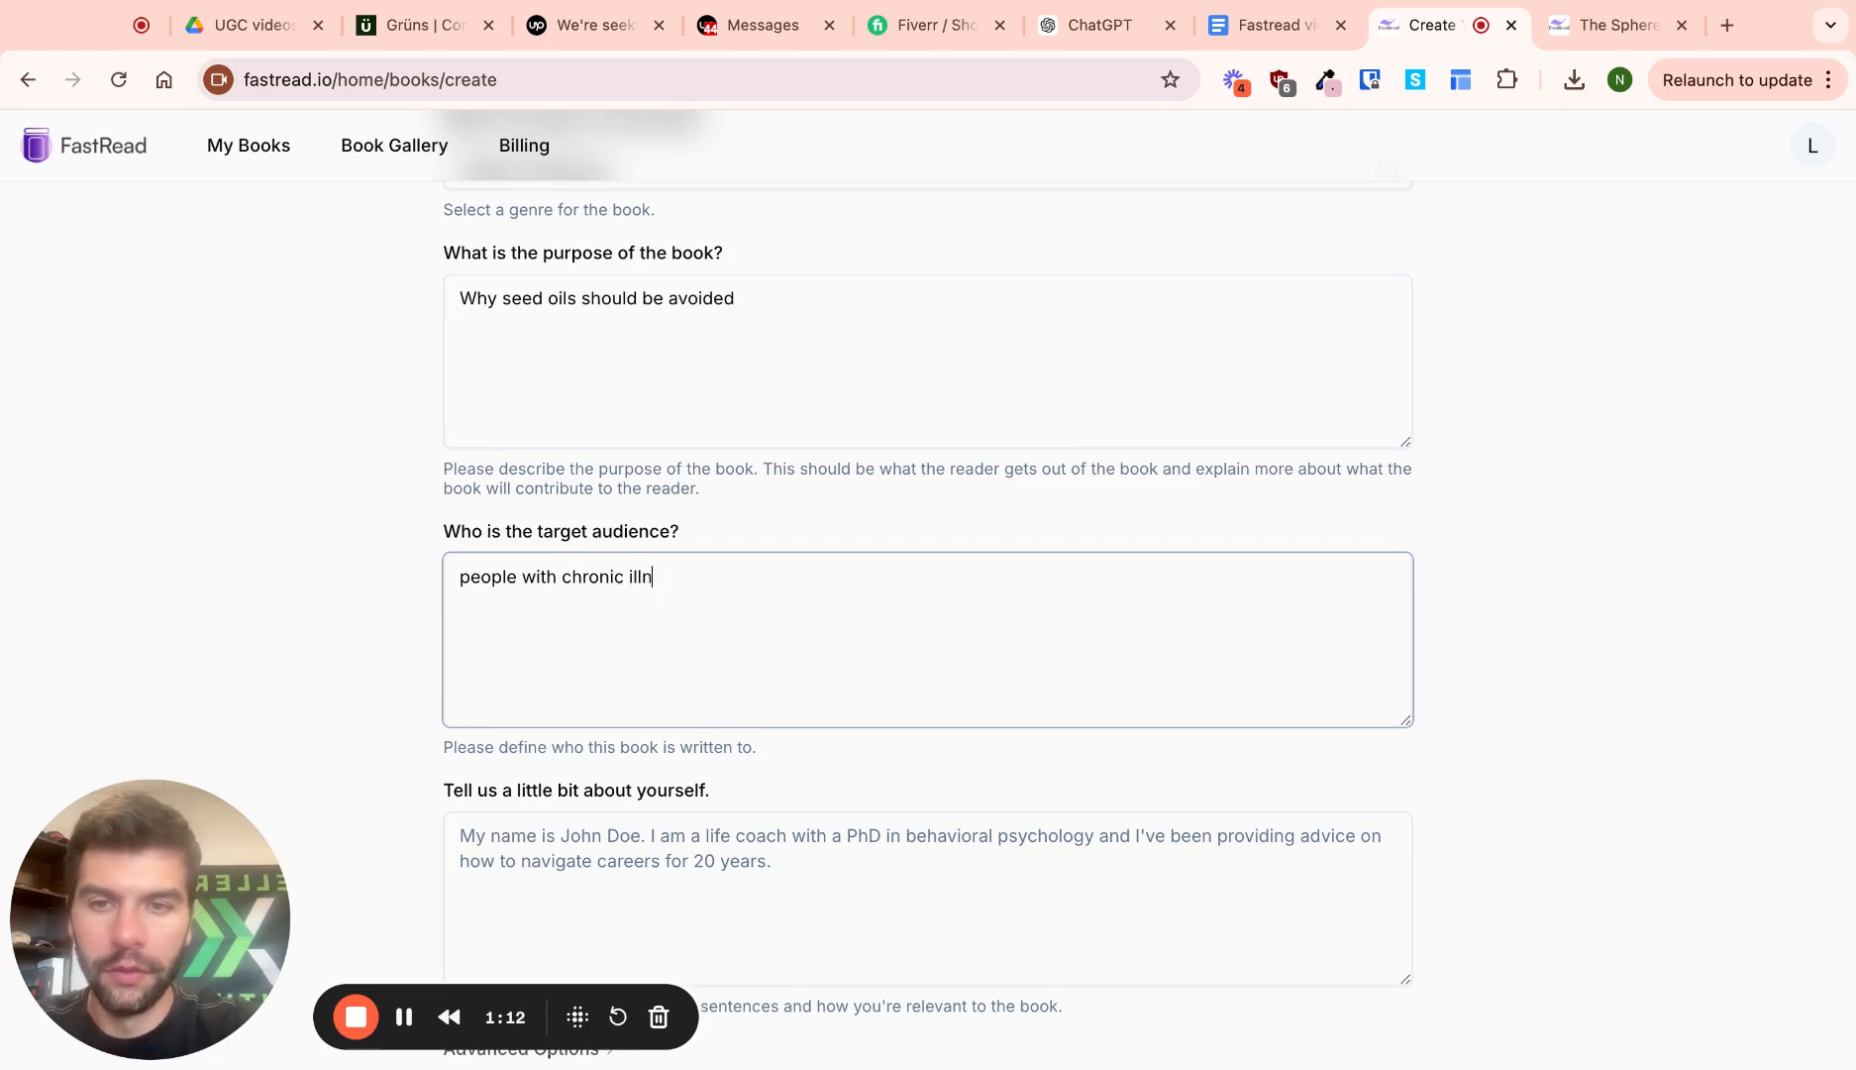
text(esses.)
scroll(692, 609, up, 2)
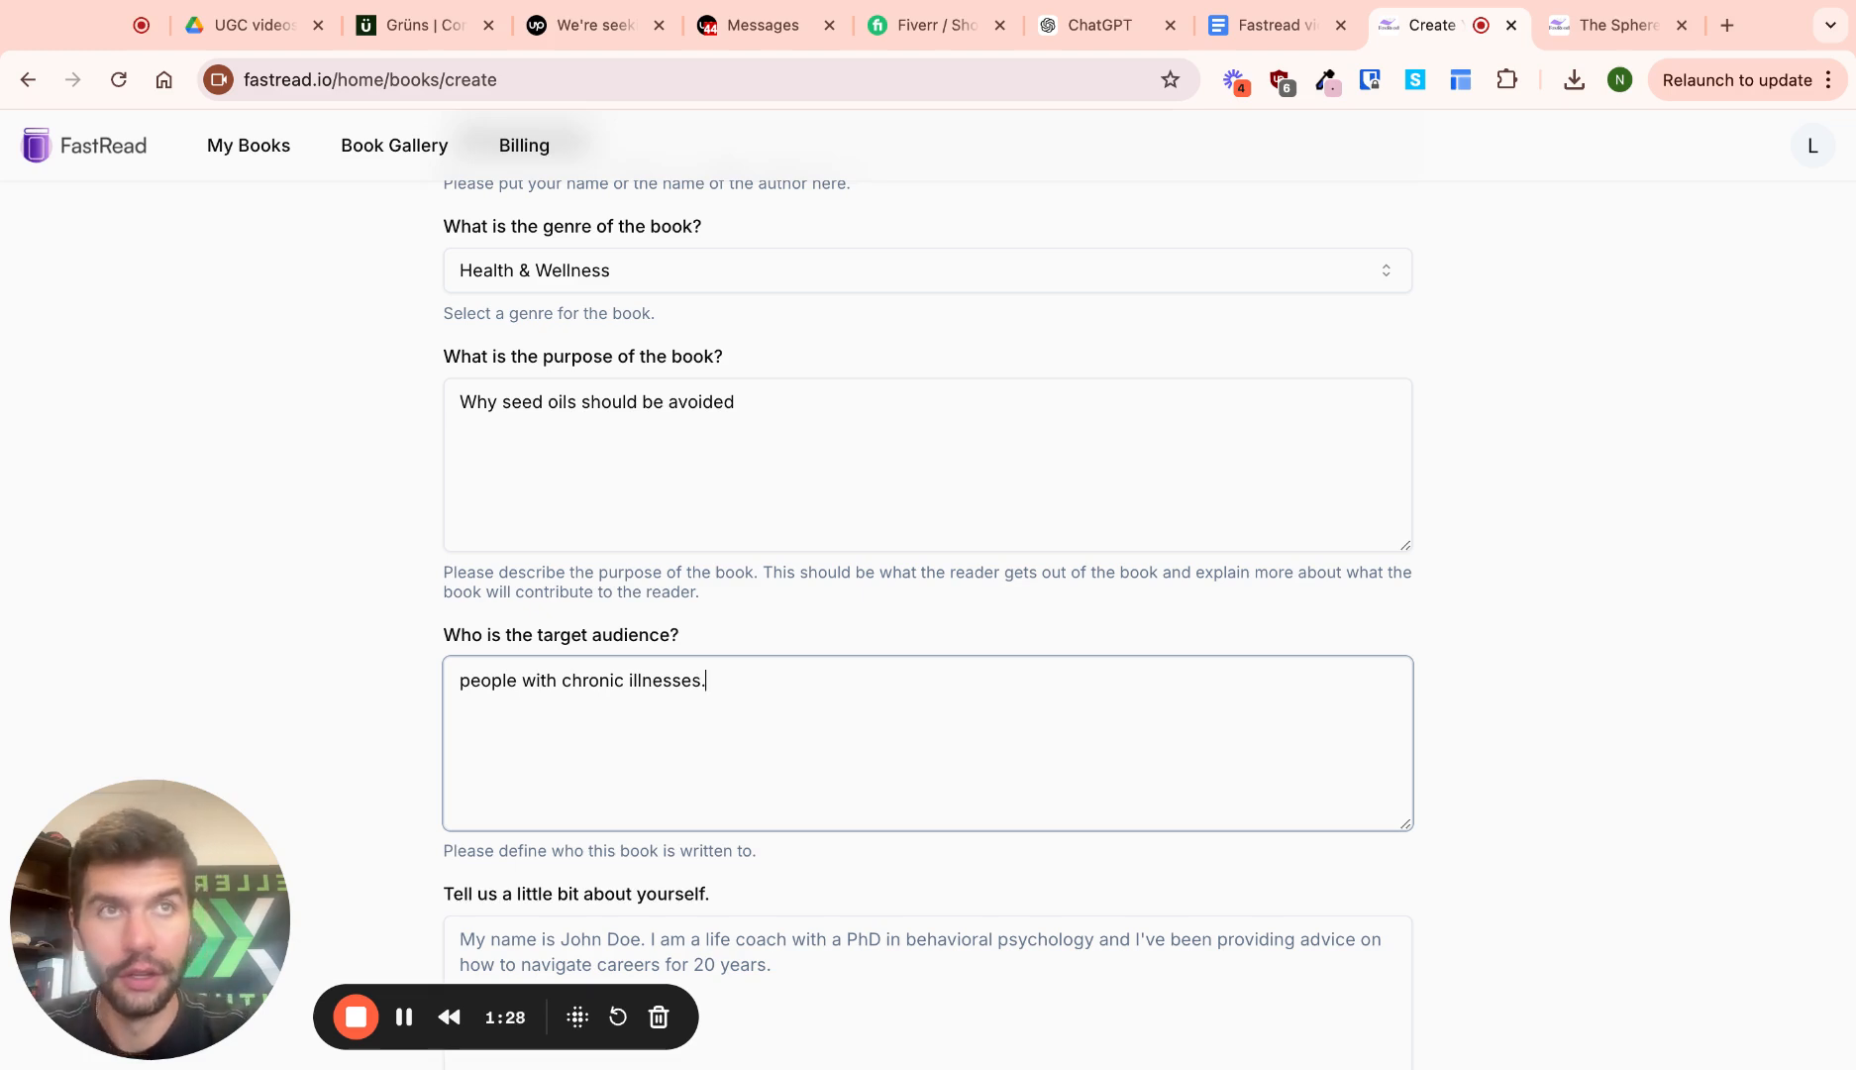
click(735, 402)
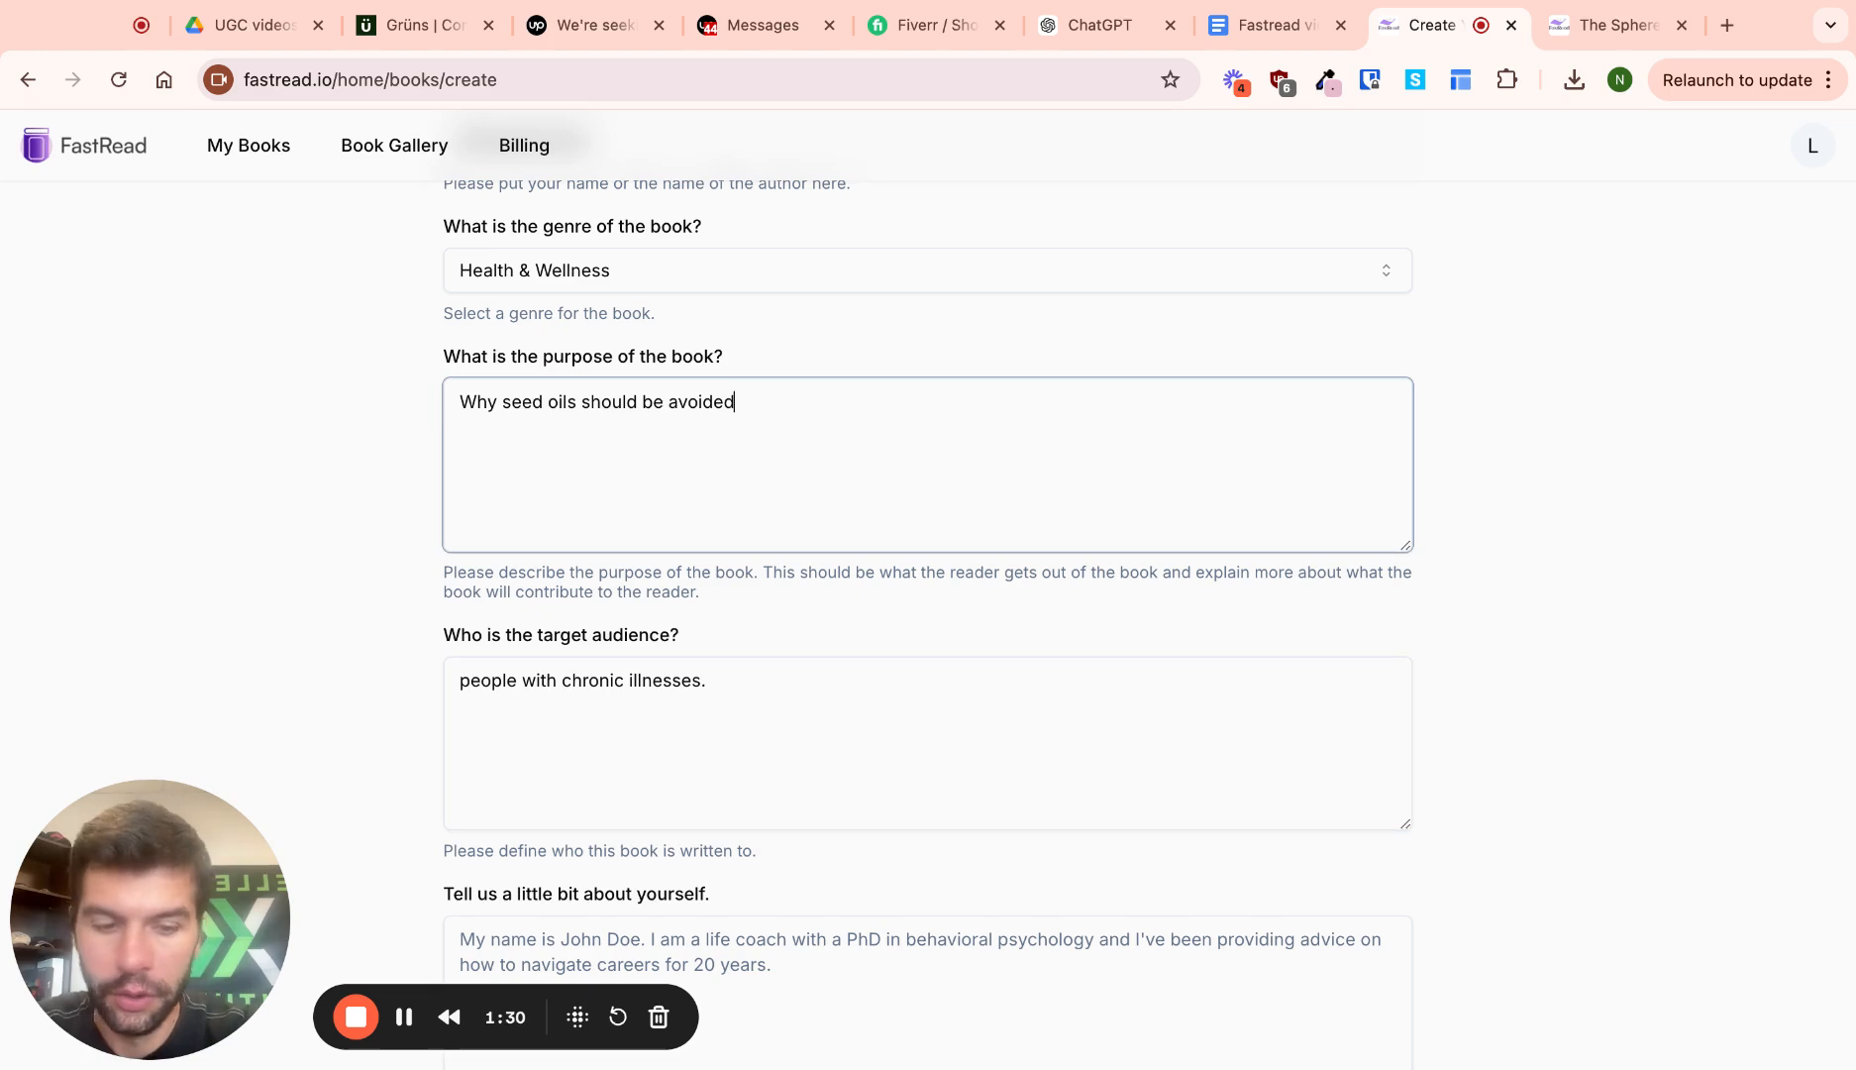
scroll(733, 693, down, 3)
Write the author bio as a chronic disease patient and advocate with POTS, and generate the synopsis
click(731, 746)
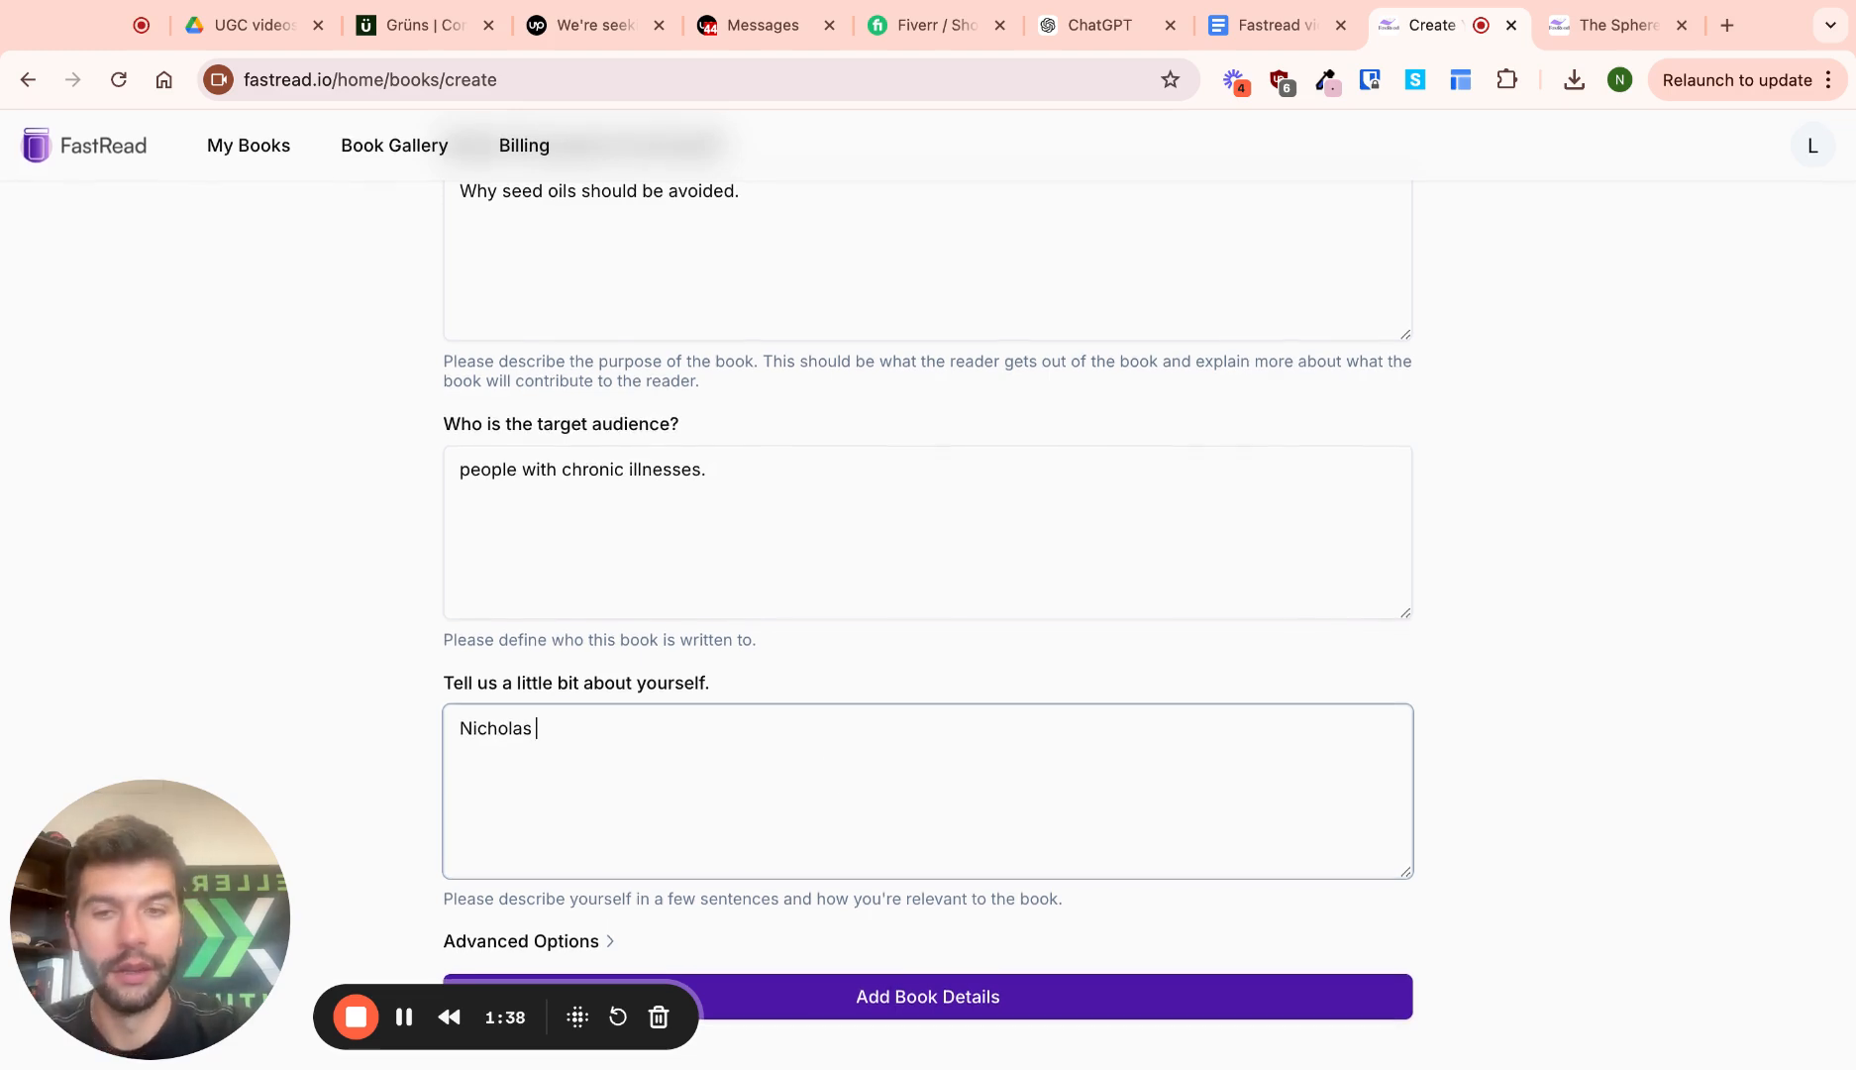
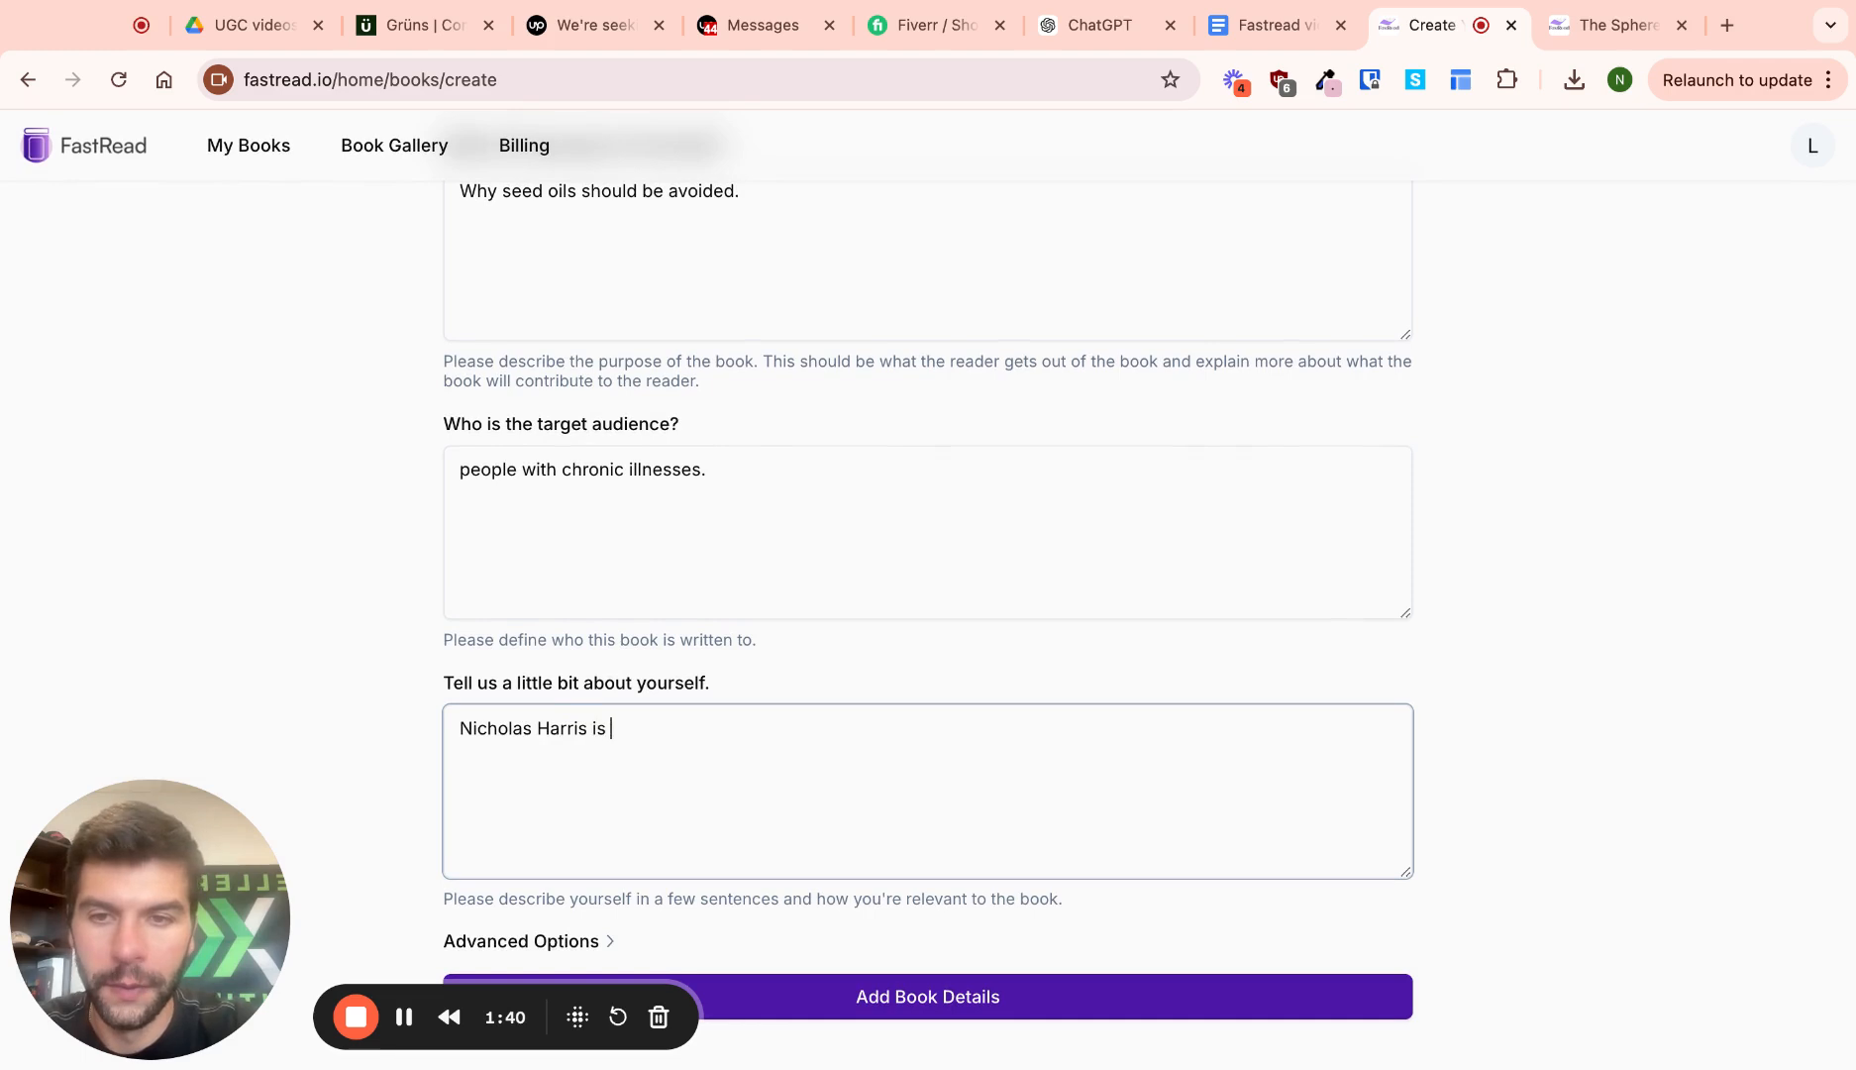
text( a chronic )
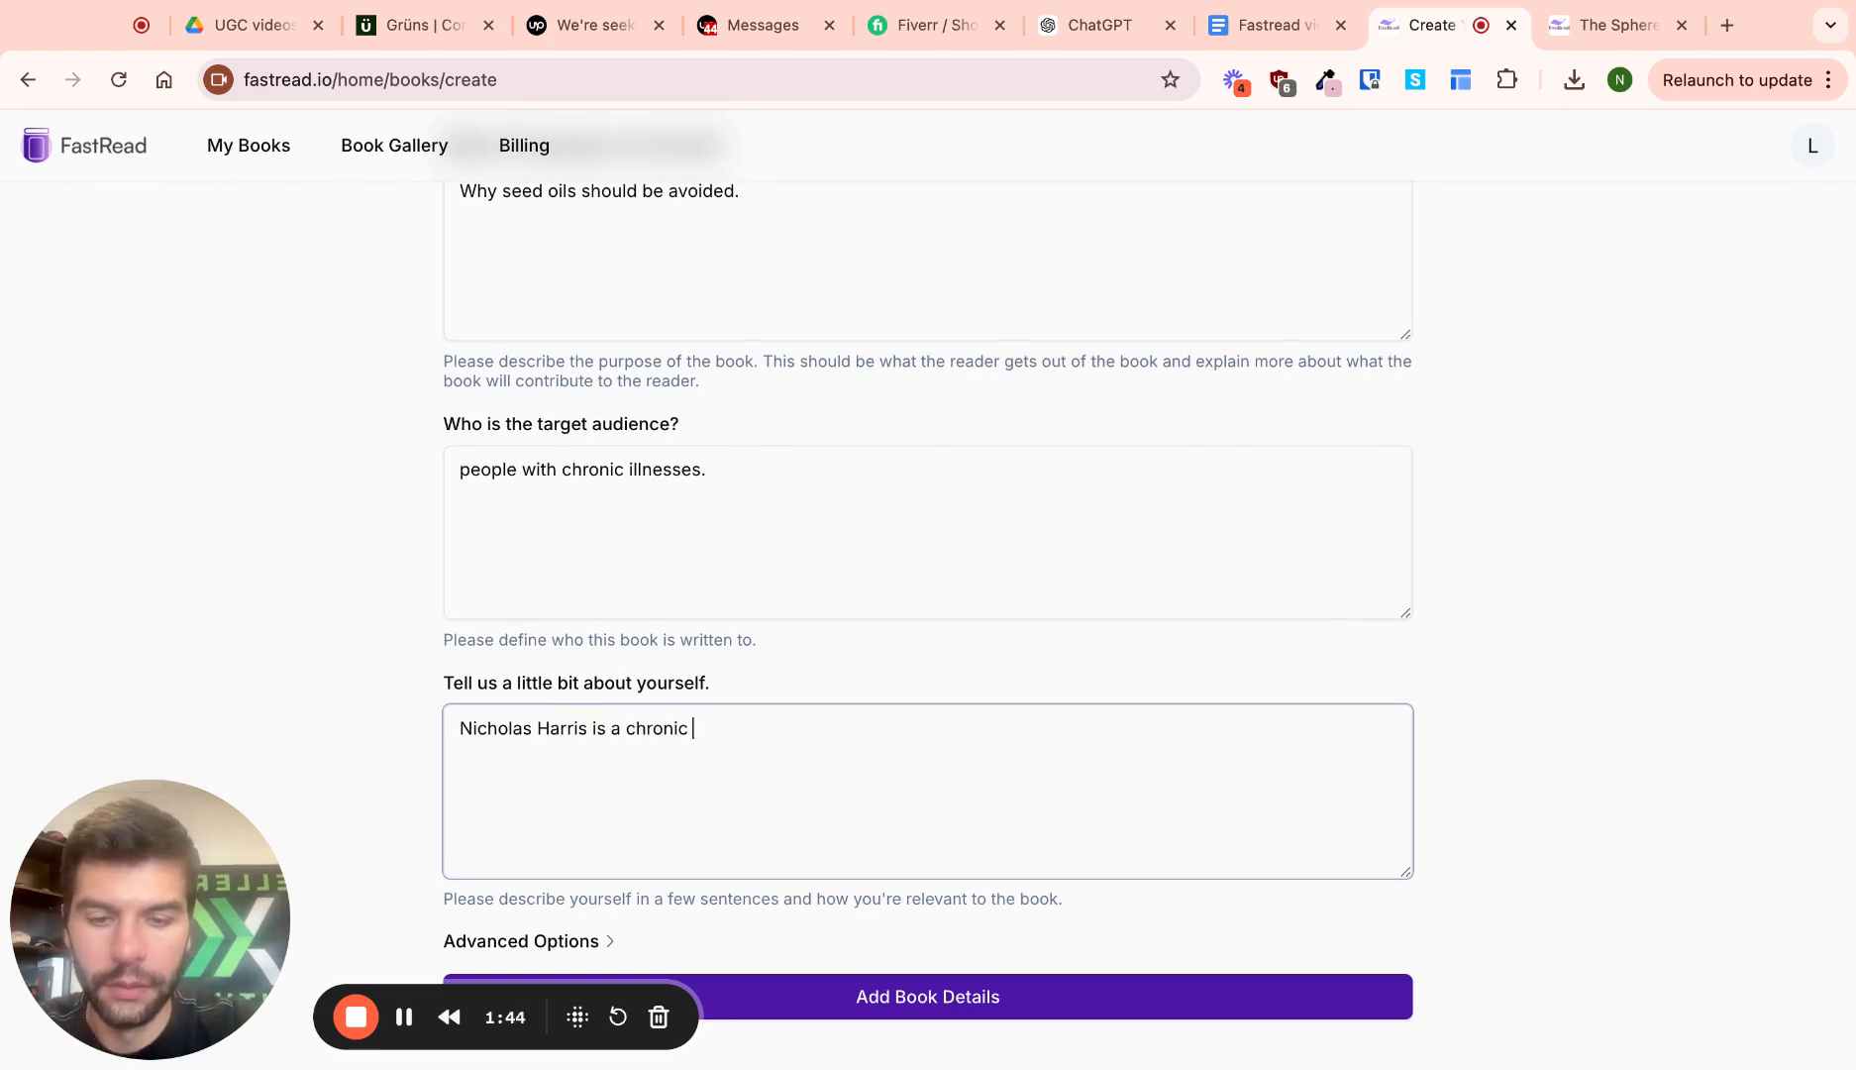
text(disease patient and advocate)
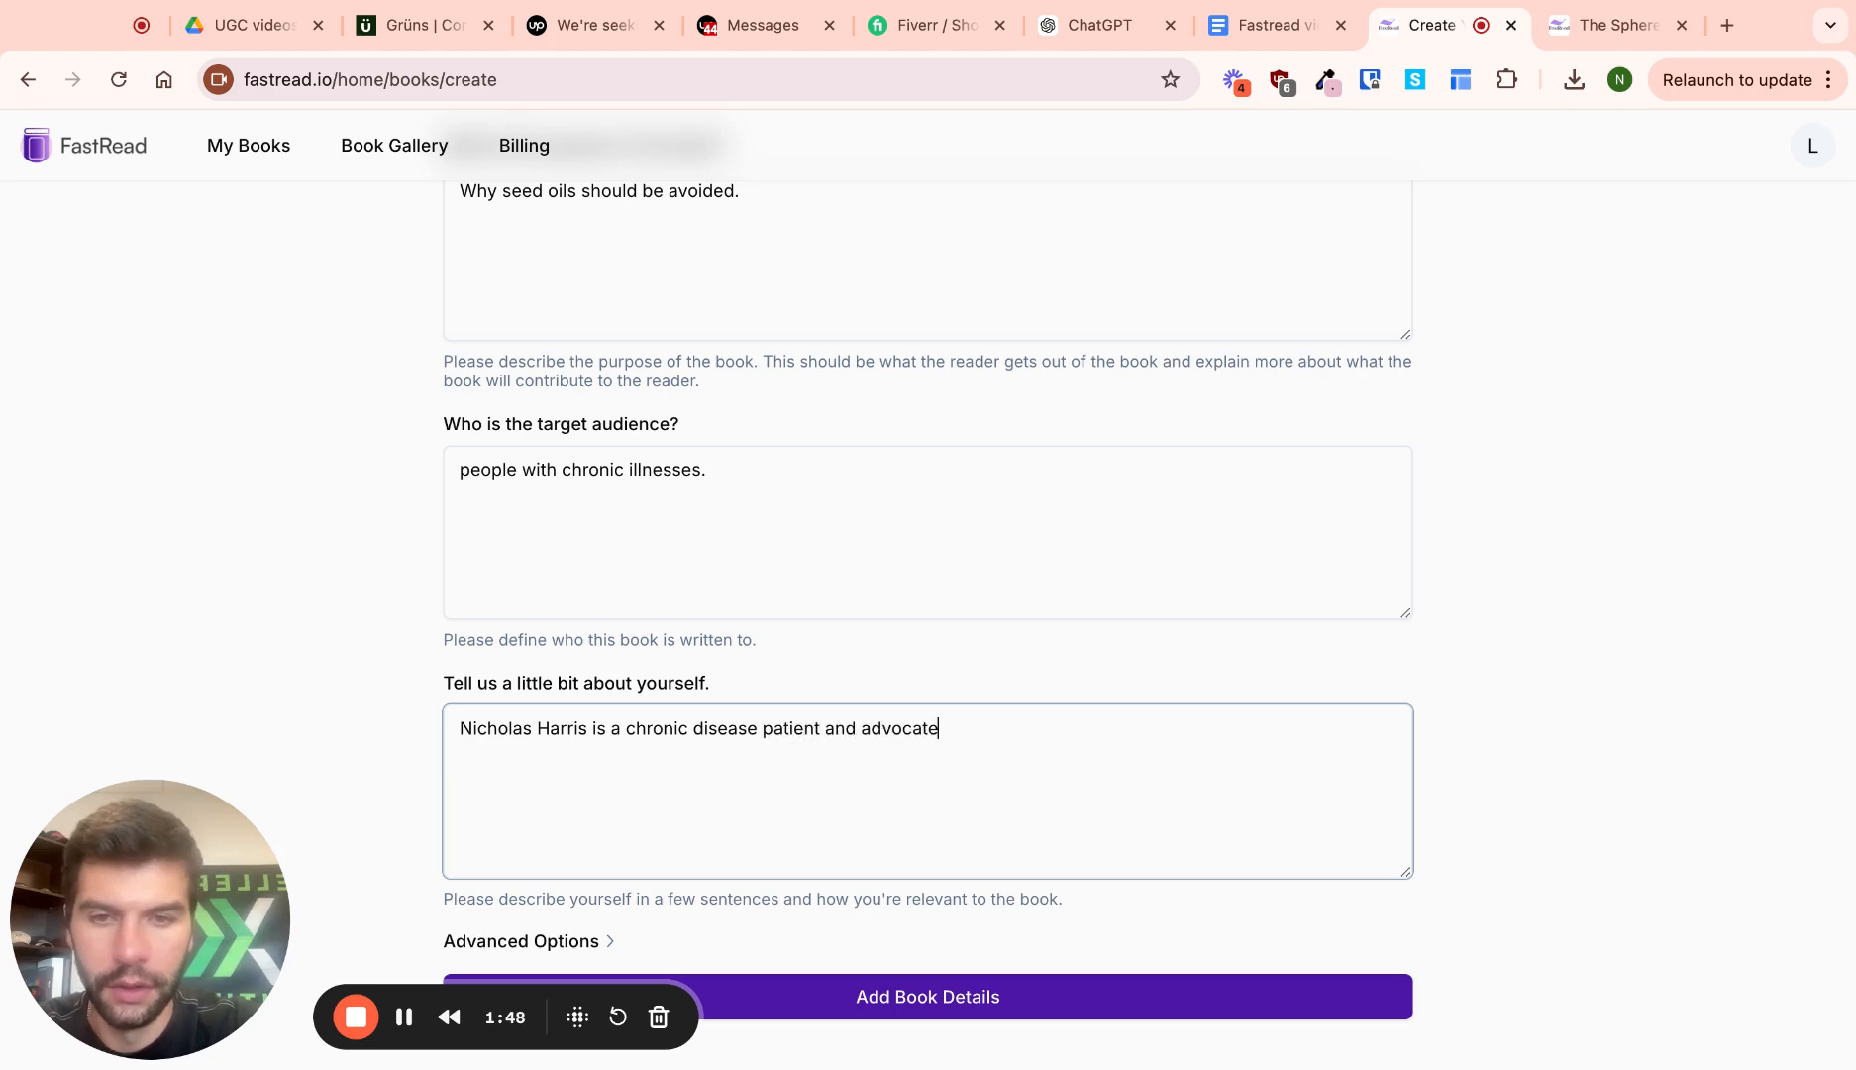
text(.)
key(BackSpace)
text(with POTS)
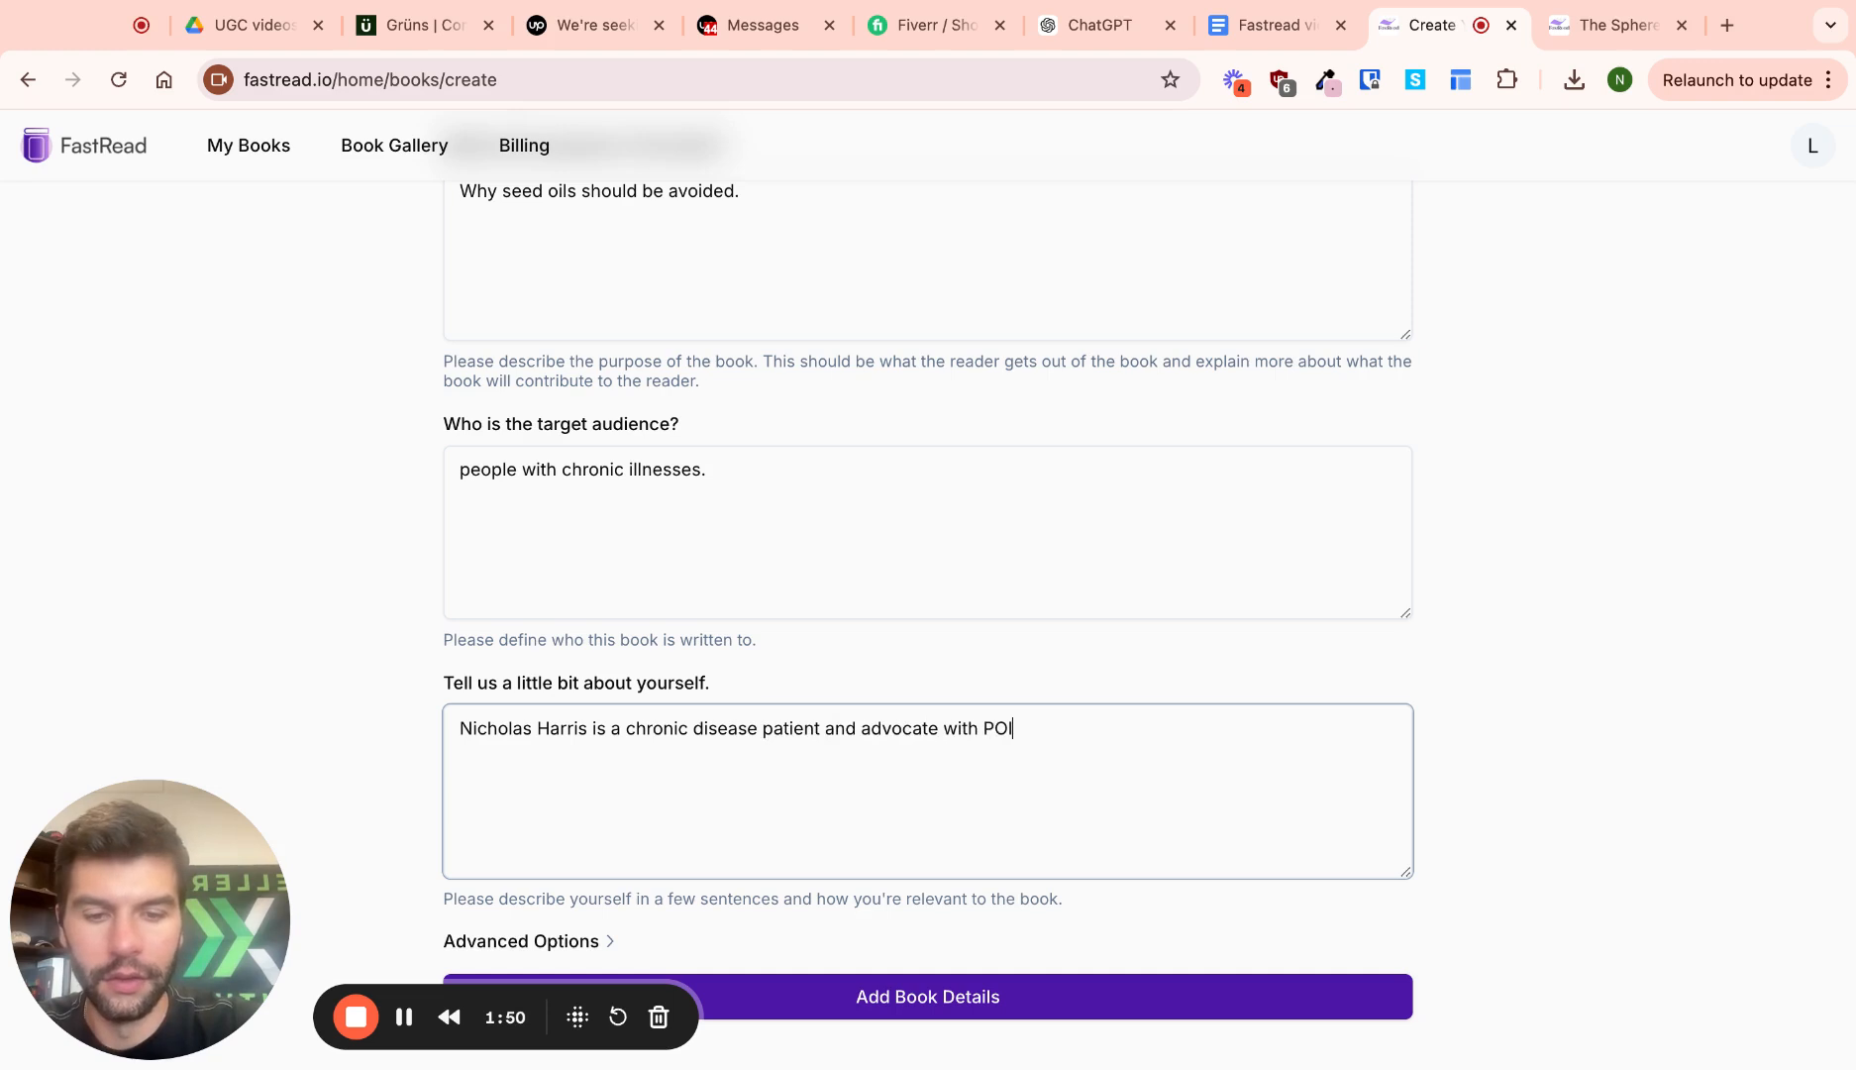
key(BackSpace)
key(BackSpace)
text(TS.)
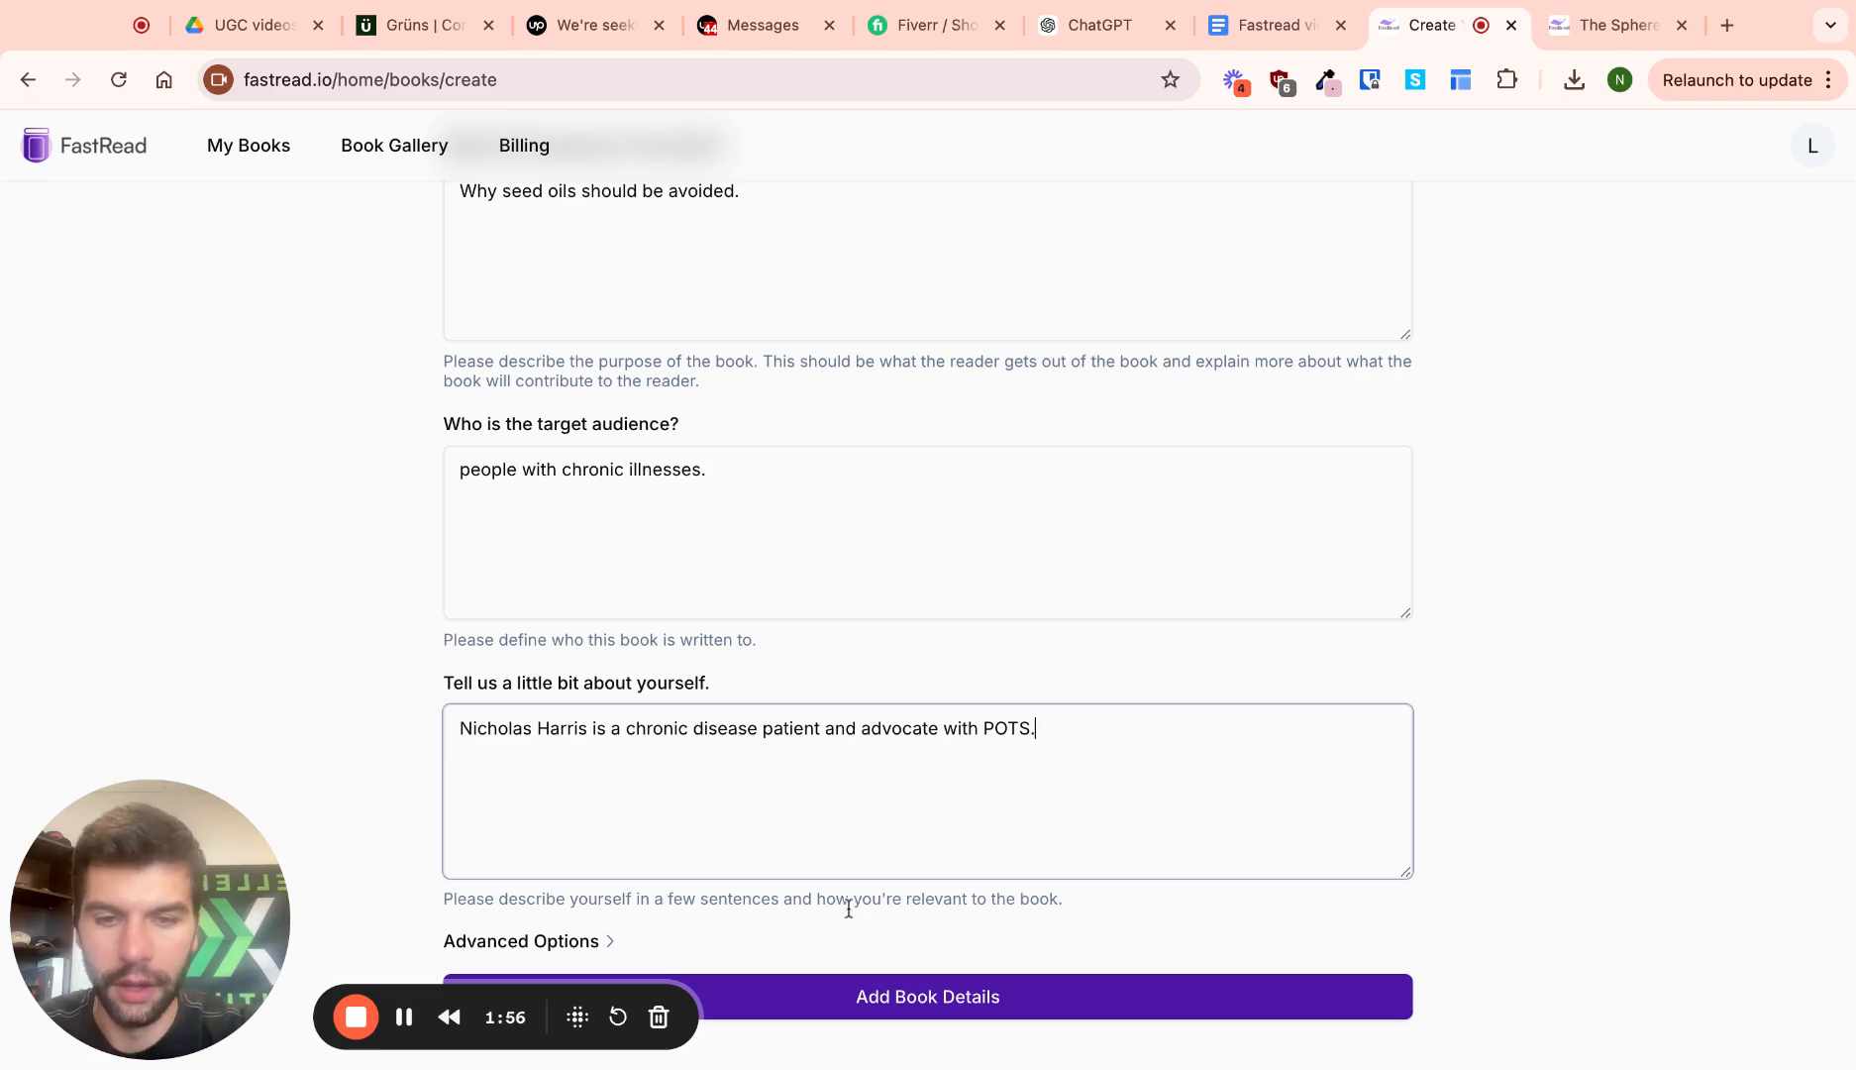
click(856, 993)
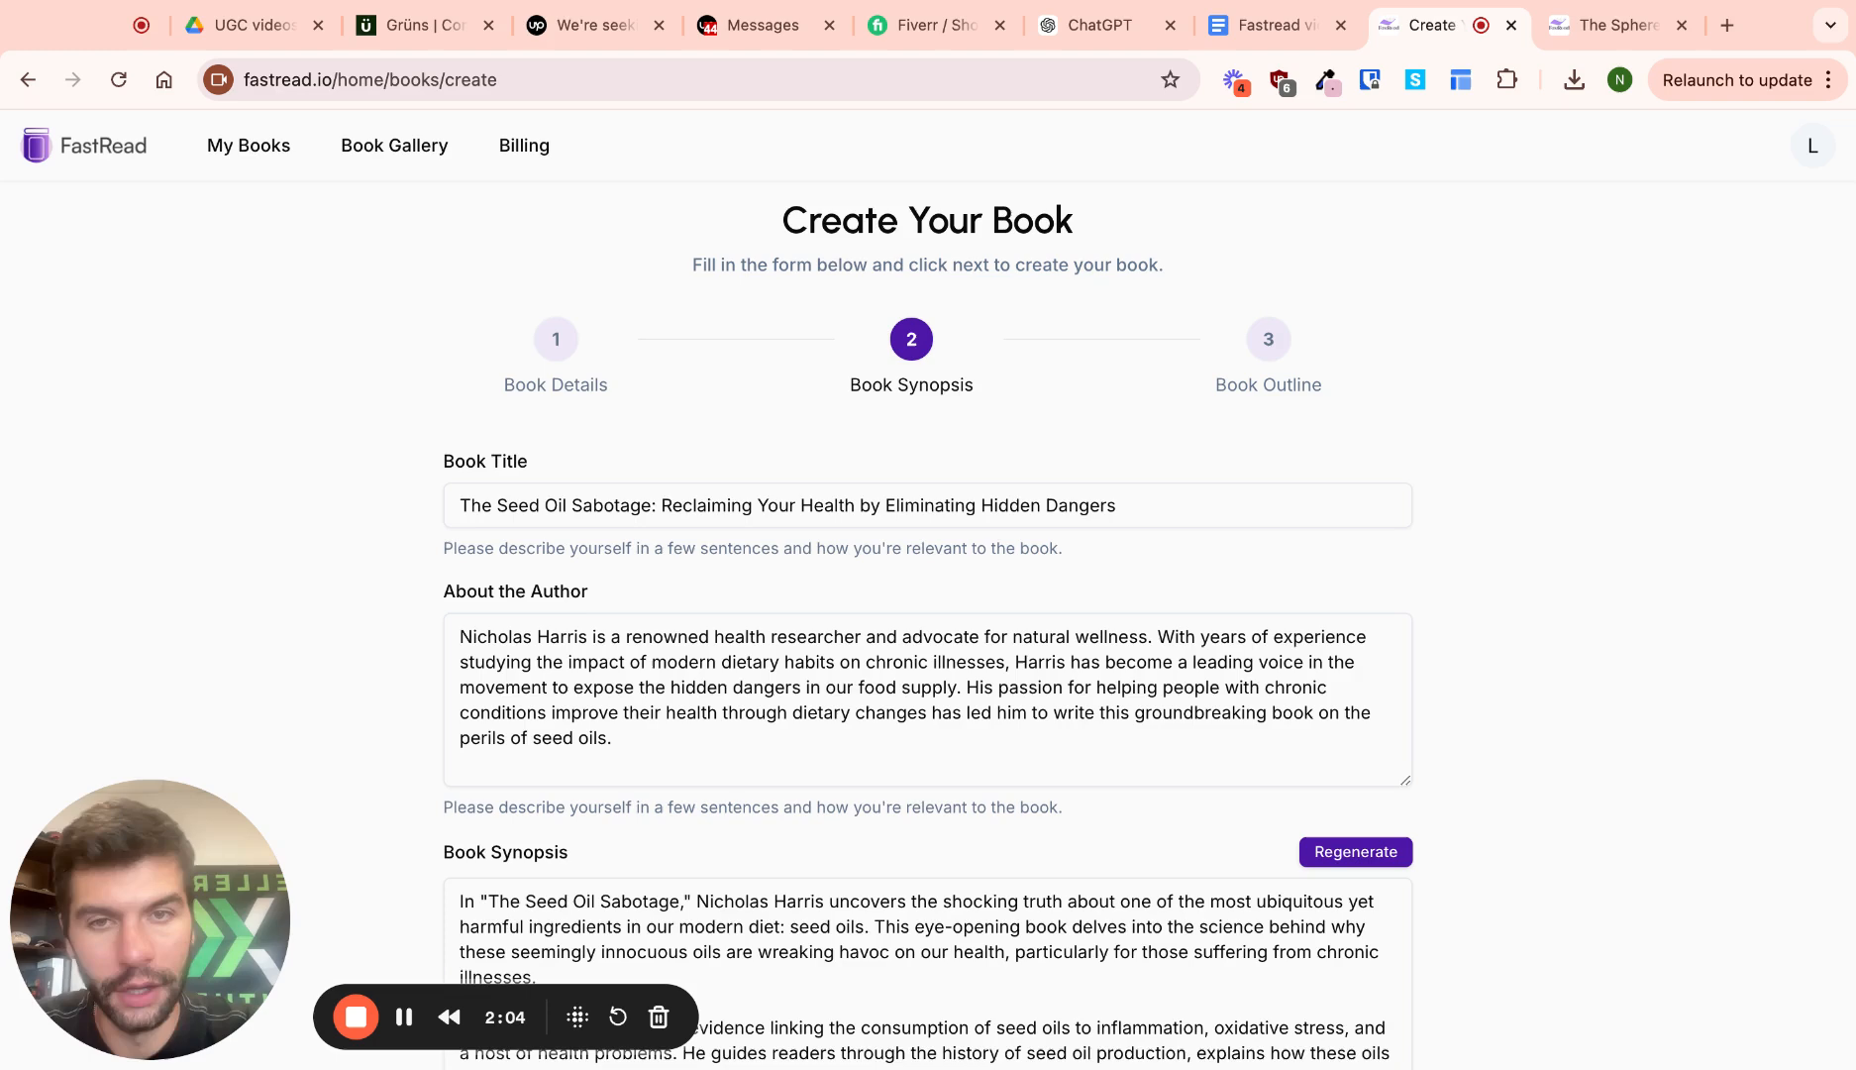
Delete the words 'health researcher and' from the generated author bio
scroll(678, 516, down, 1)
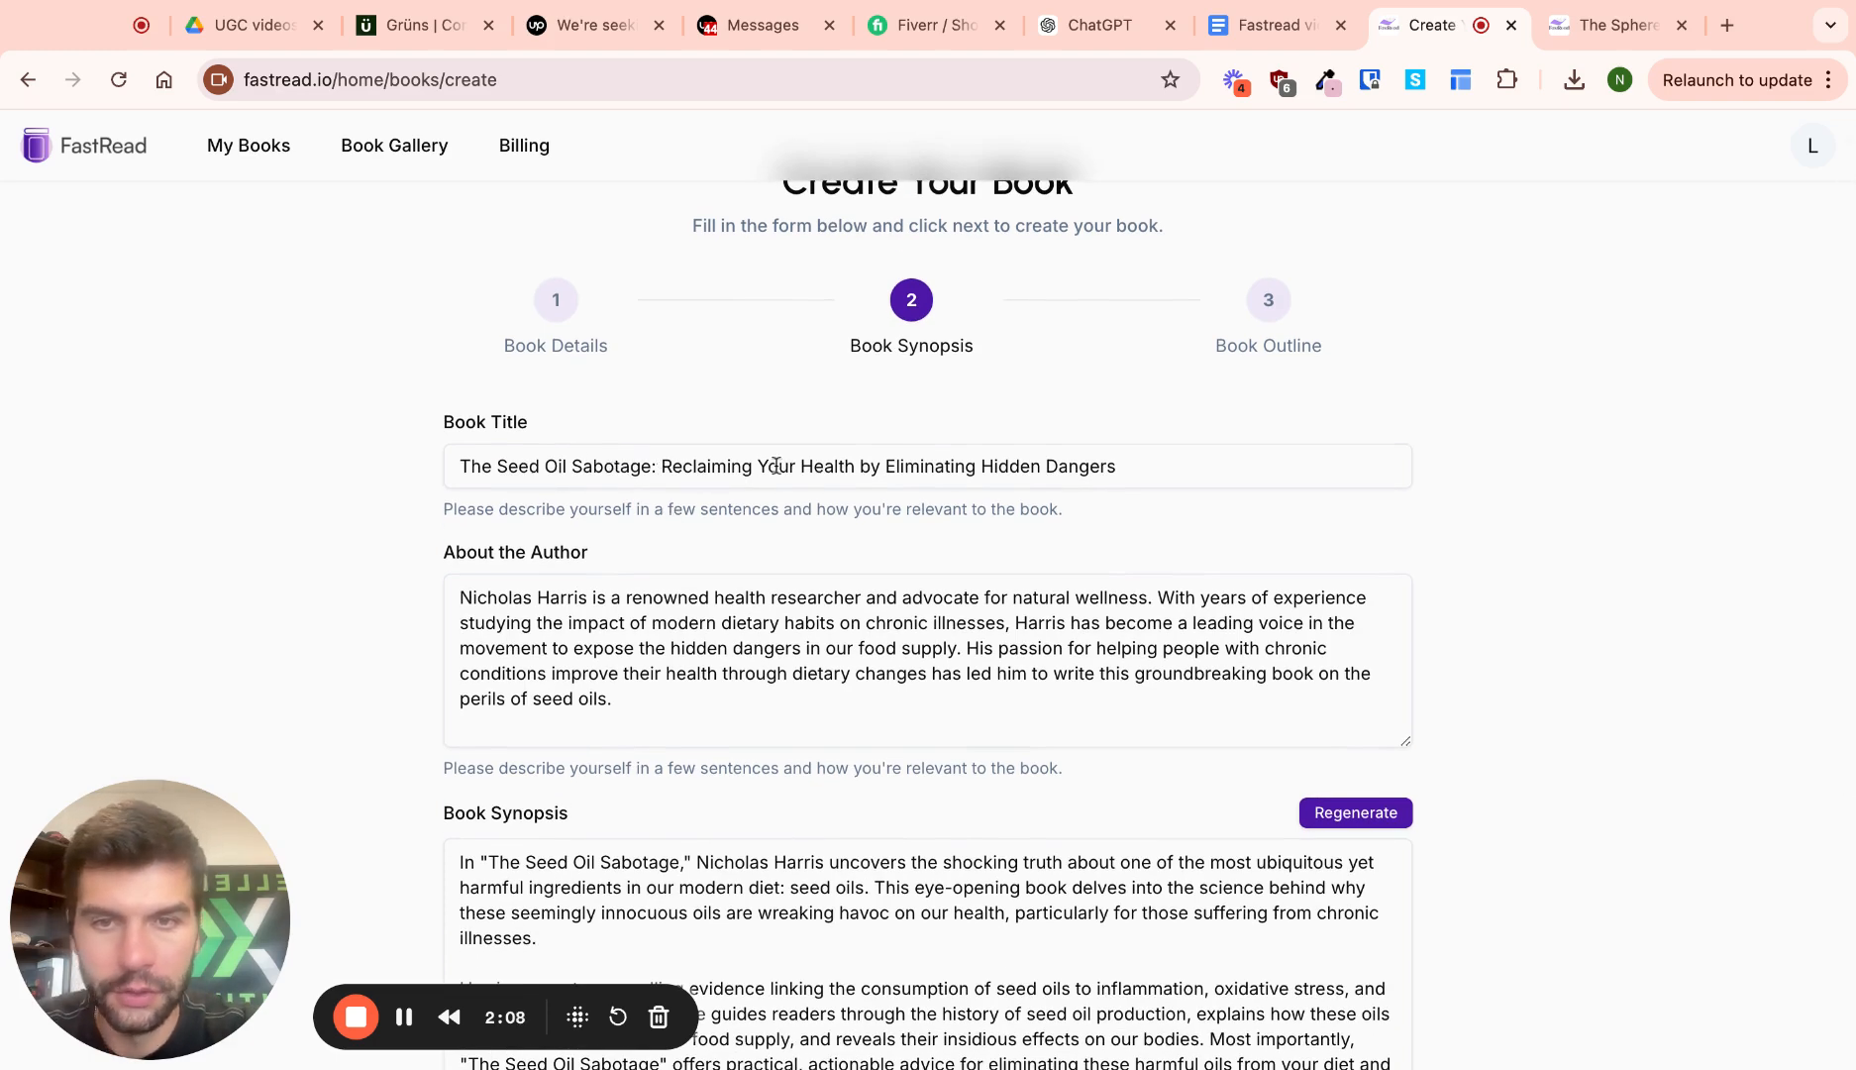
scroll(851, 495, down, 2)
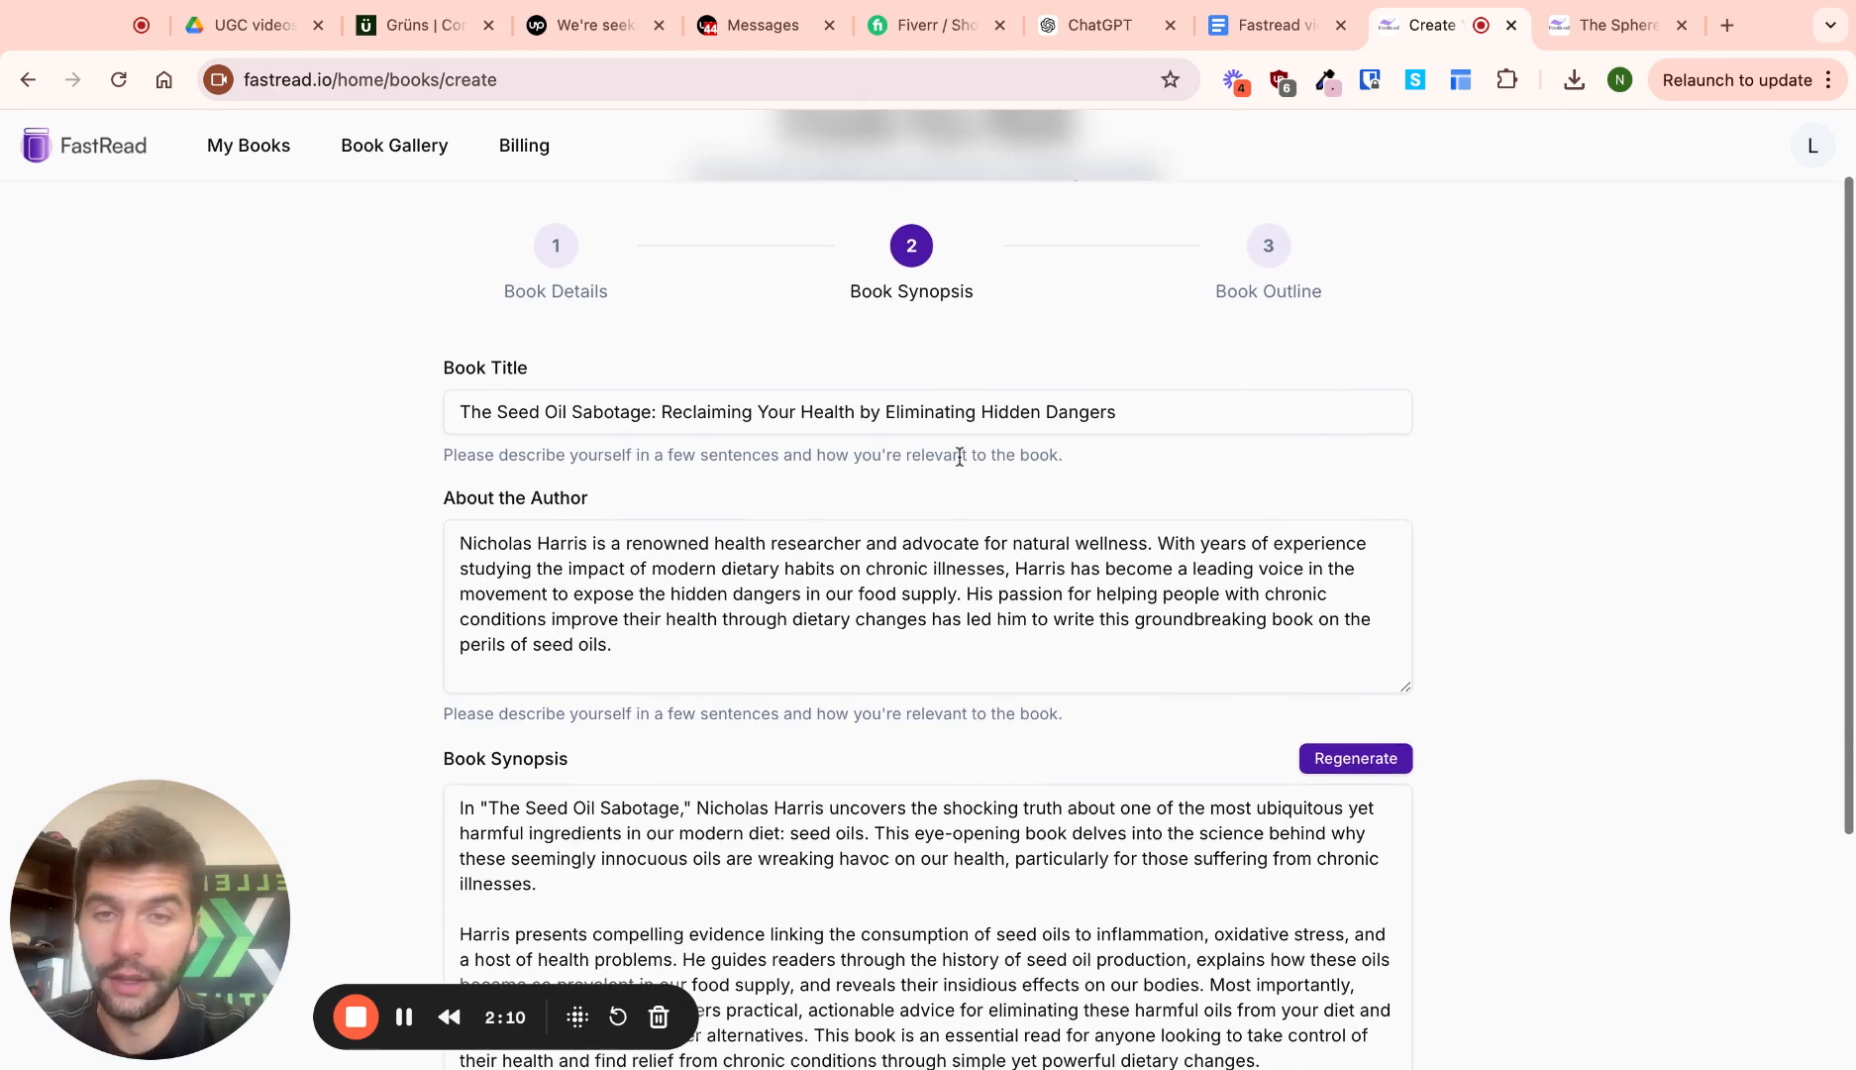
scroll(945, 573, down, 2)
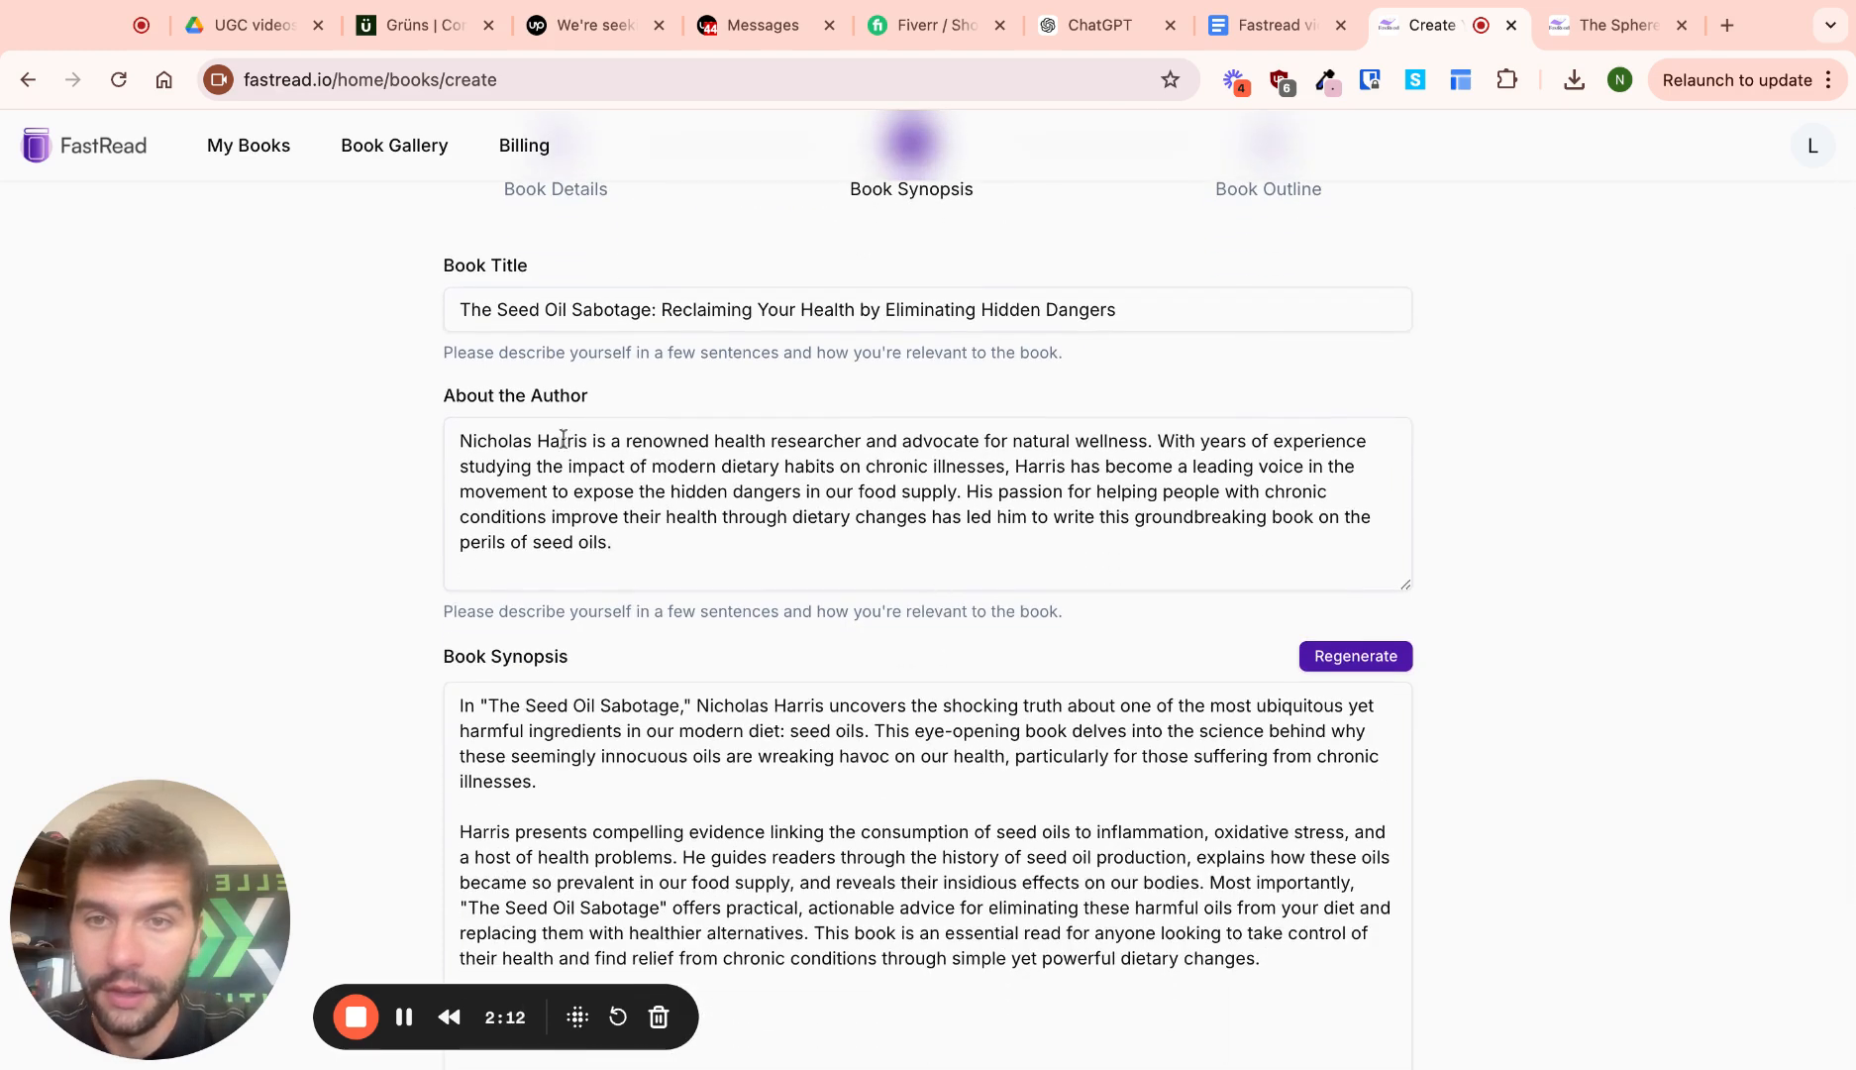
drag(456, 442, 902, 442)
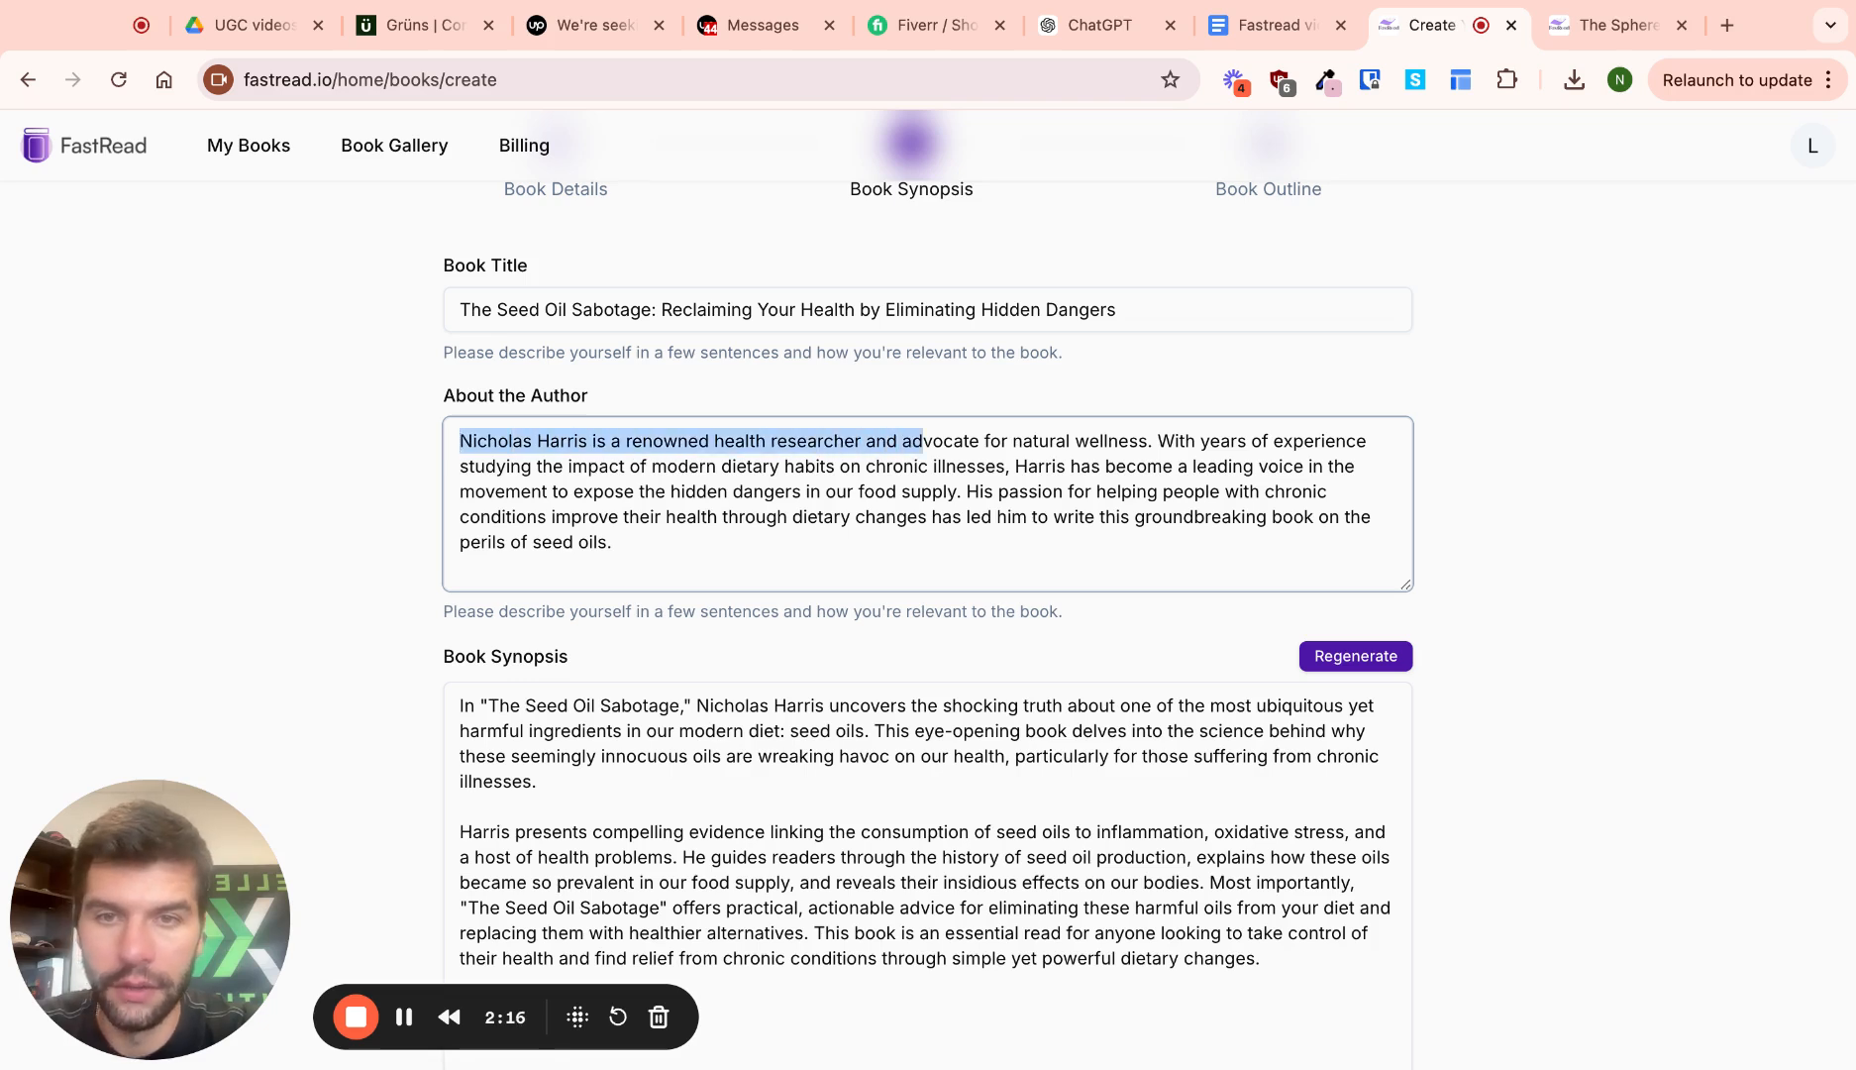
click(922, 441)
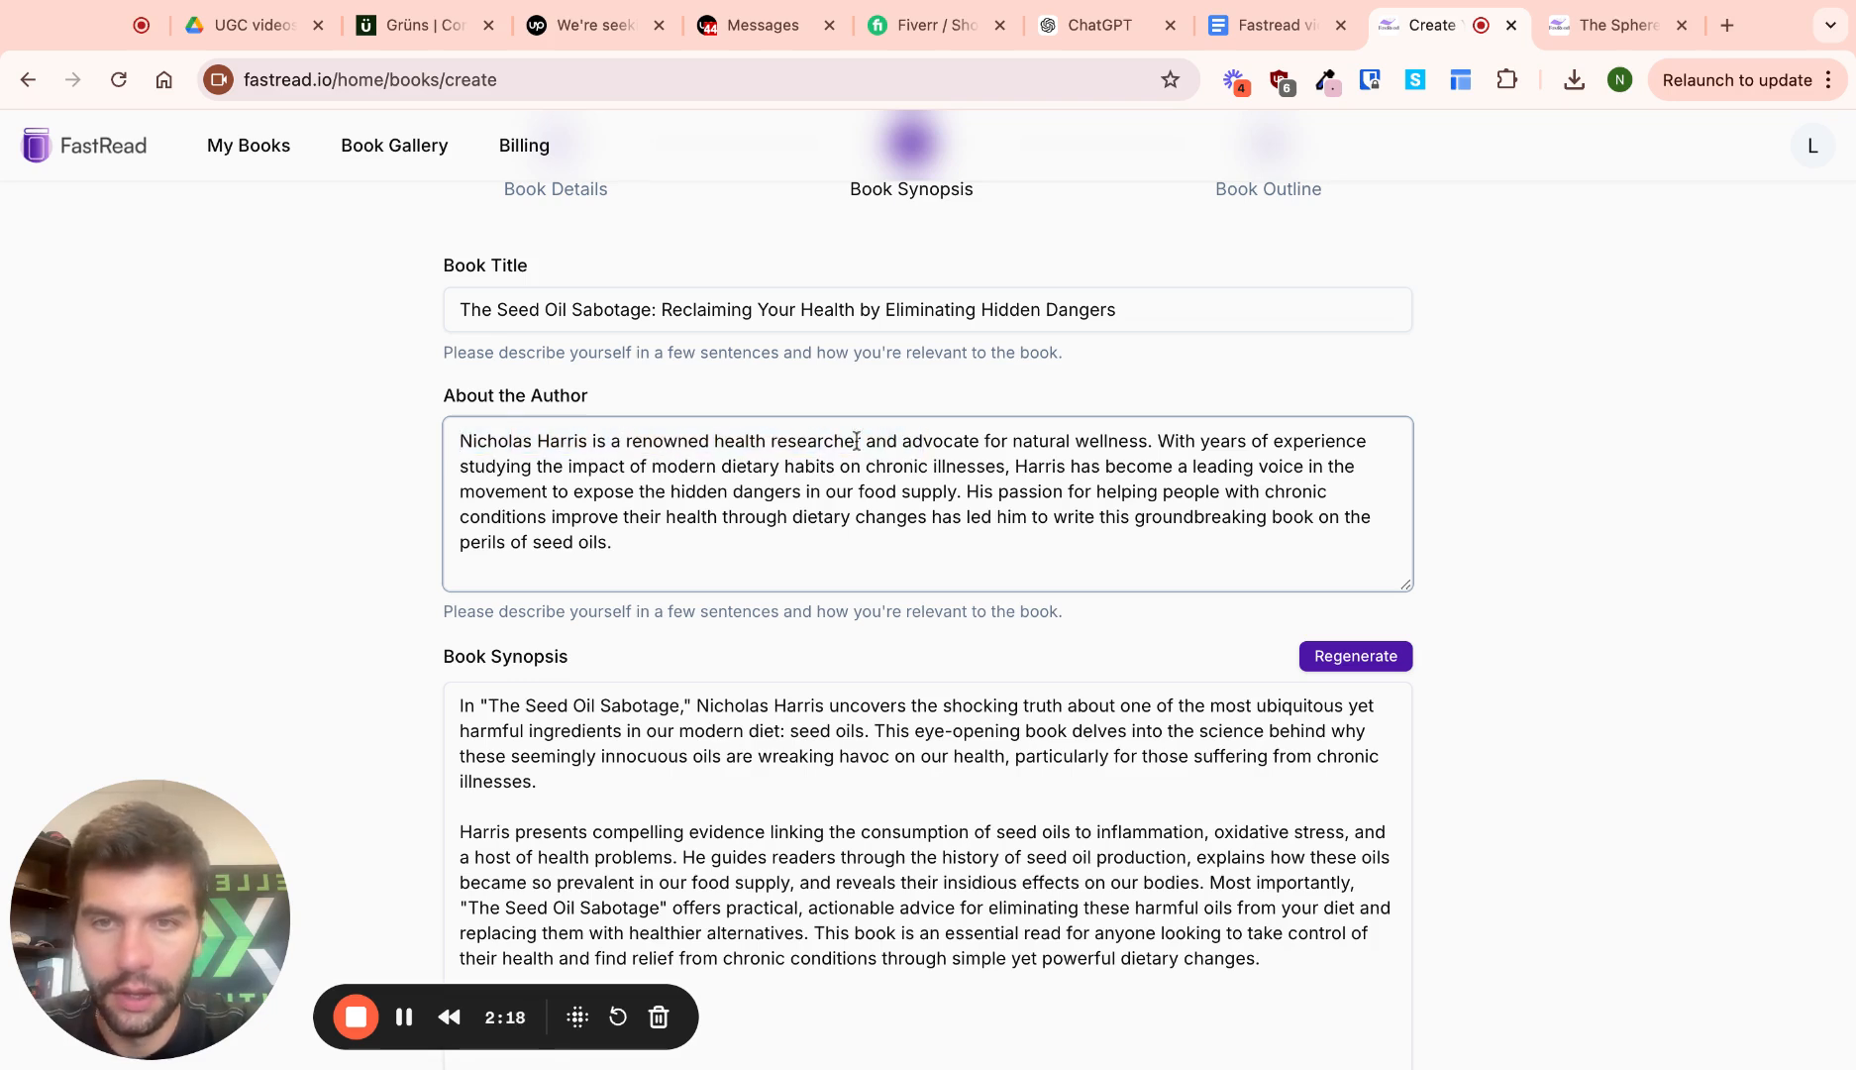
mouse_move(714, 441)
mouse_down()
mouse_move(912, 466)
mouse_move(923, 441)
mouse_move(902, 441)
mouse_up()
key(BackSpace)
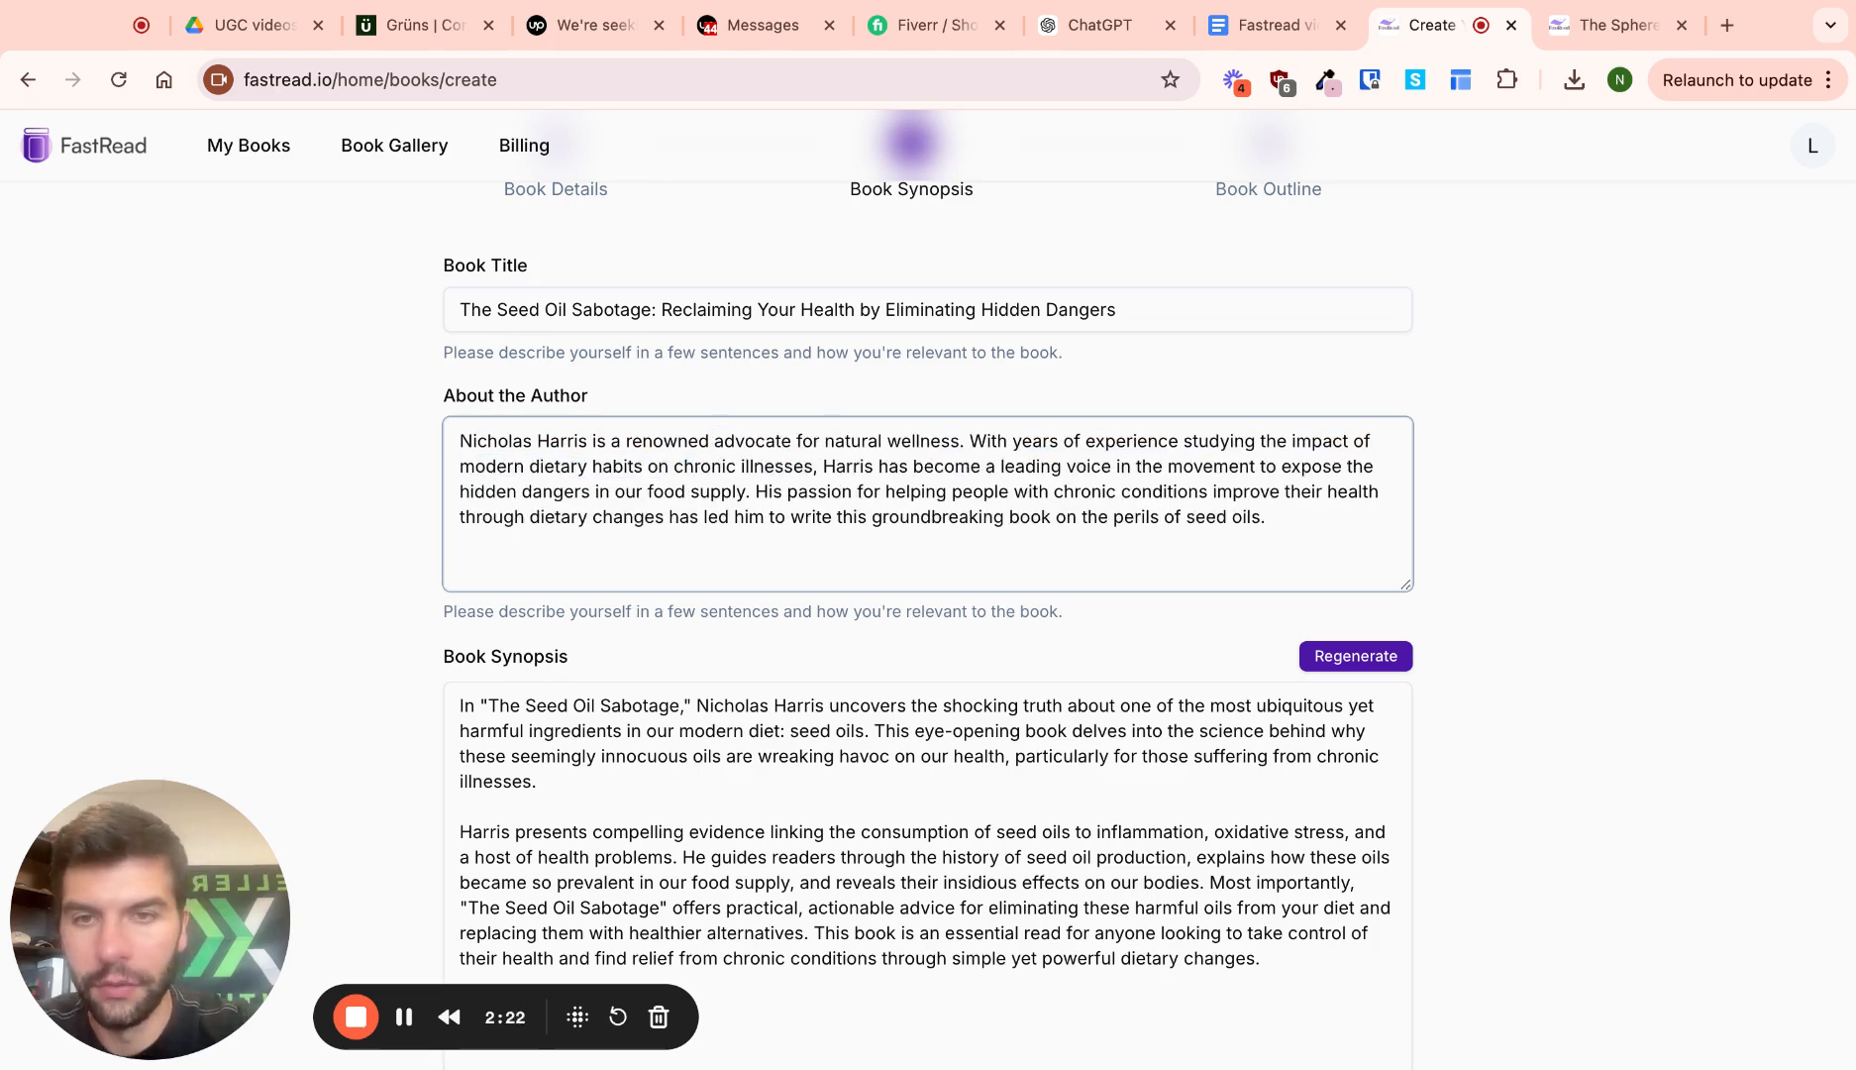
scroll(825, 498, down, 1)
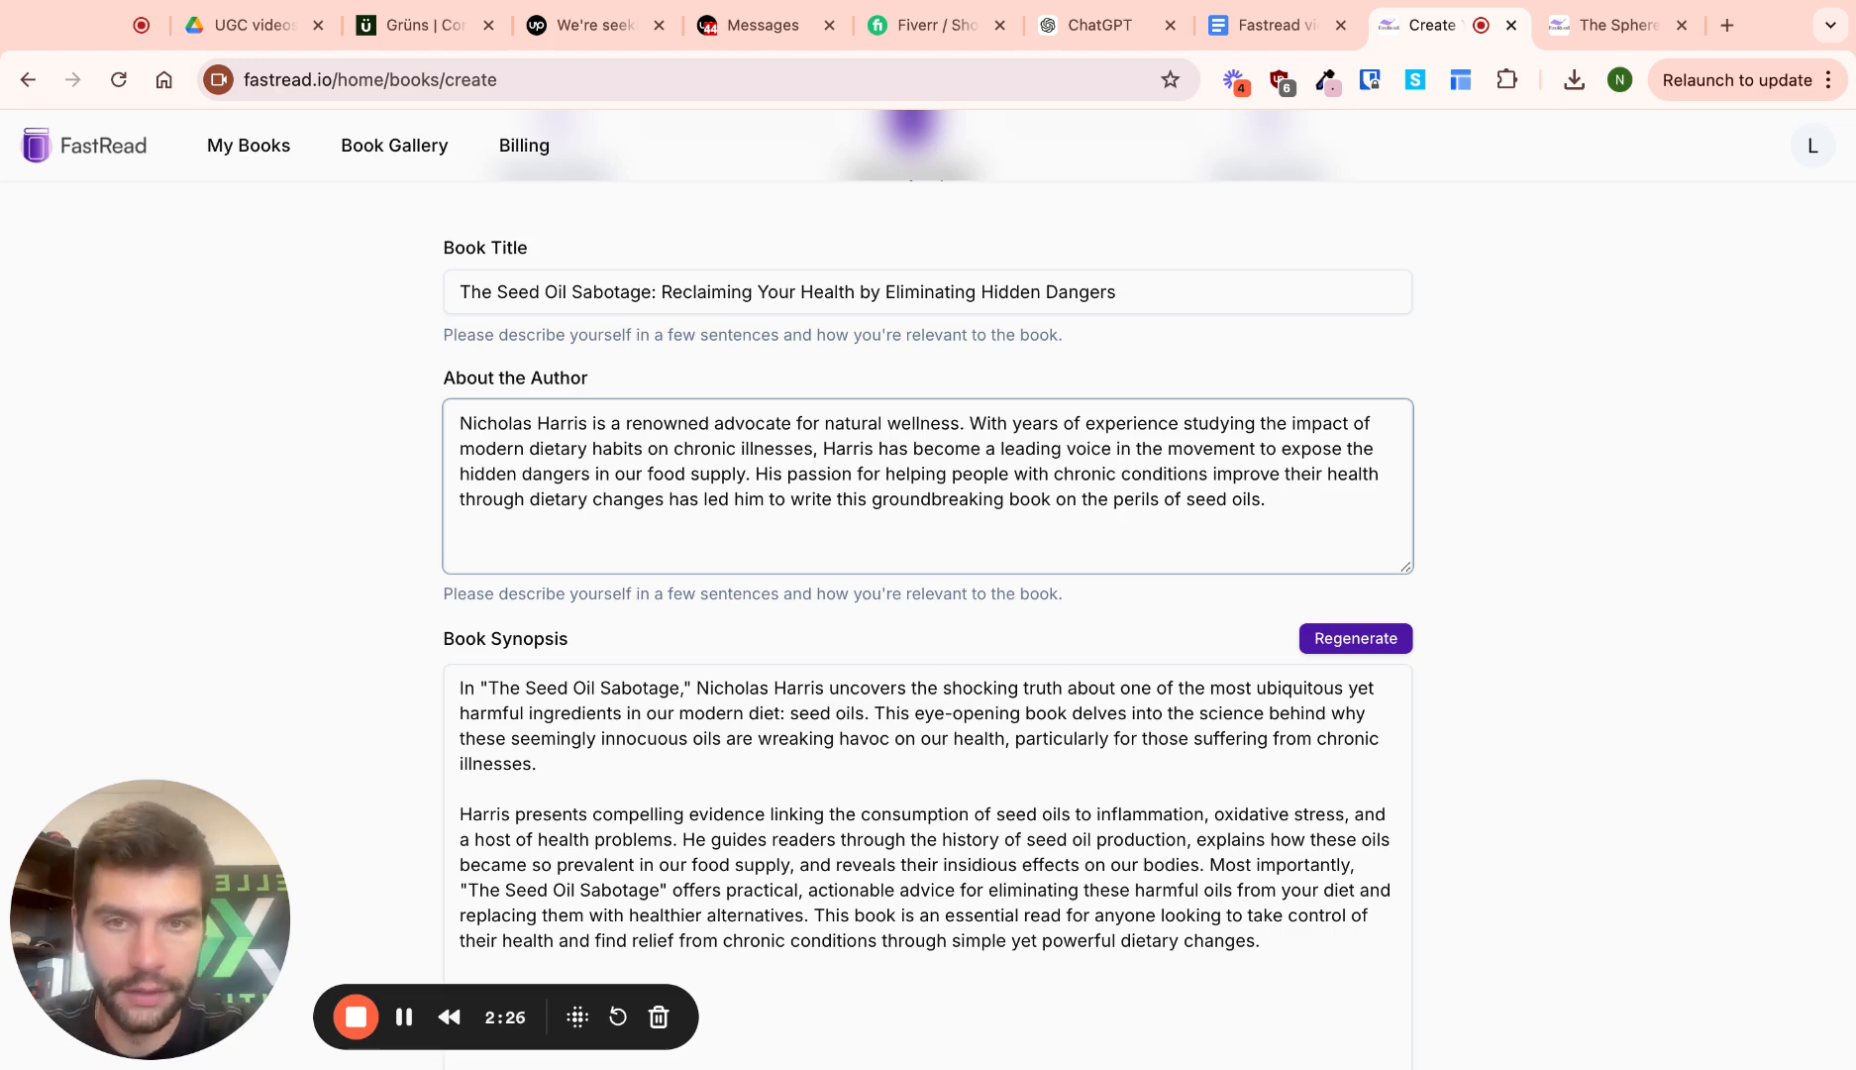
Review the synopsis unchanged and submit it to generate the book outline
scroll(892, 466, down, 2)
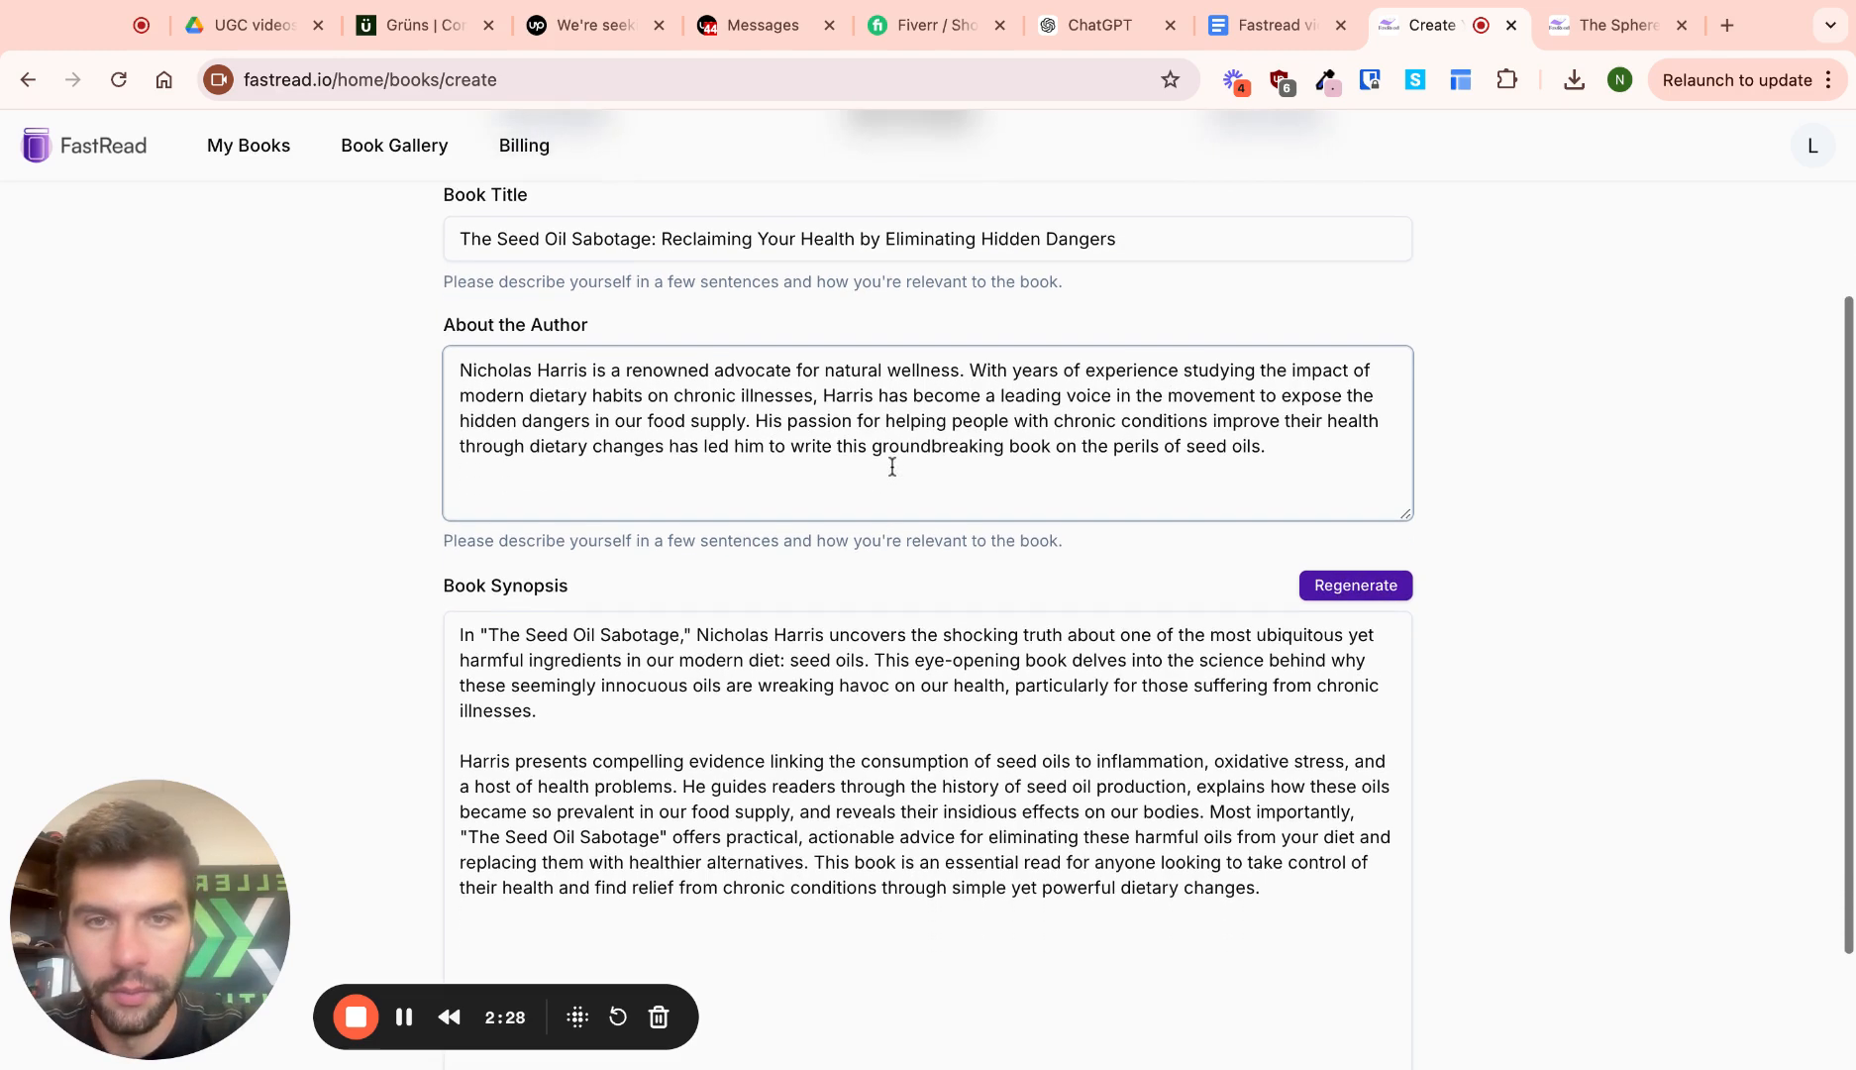
scroll(903, 469, down, 5)
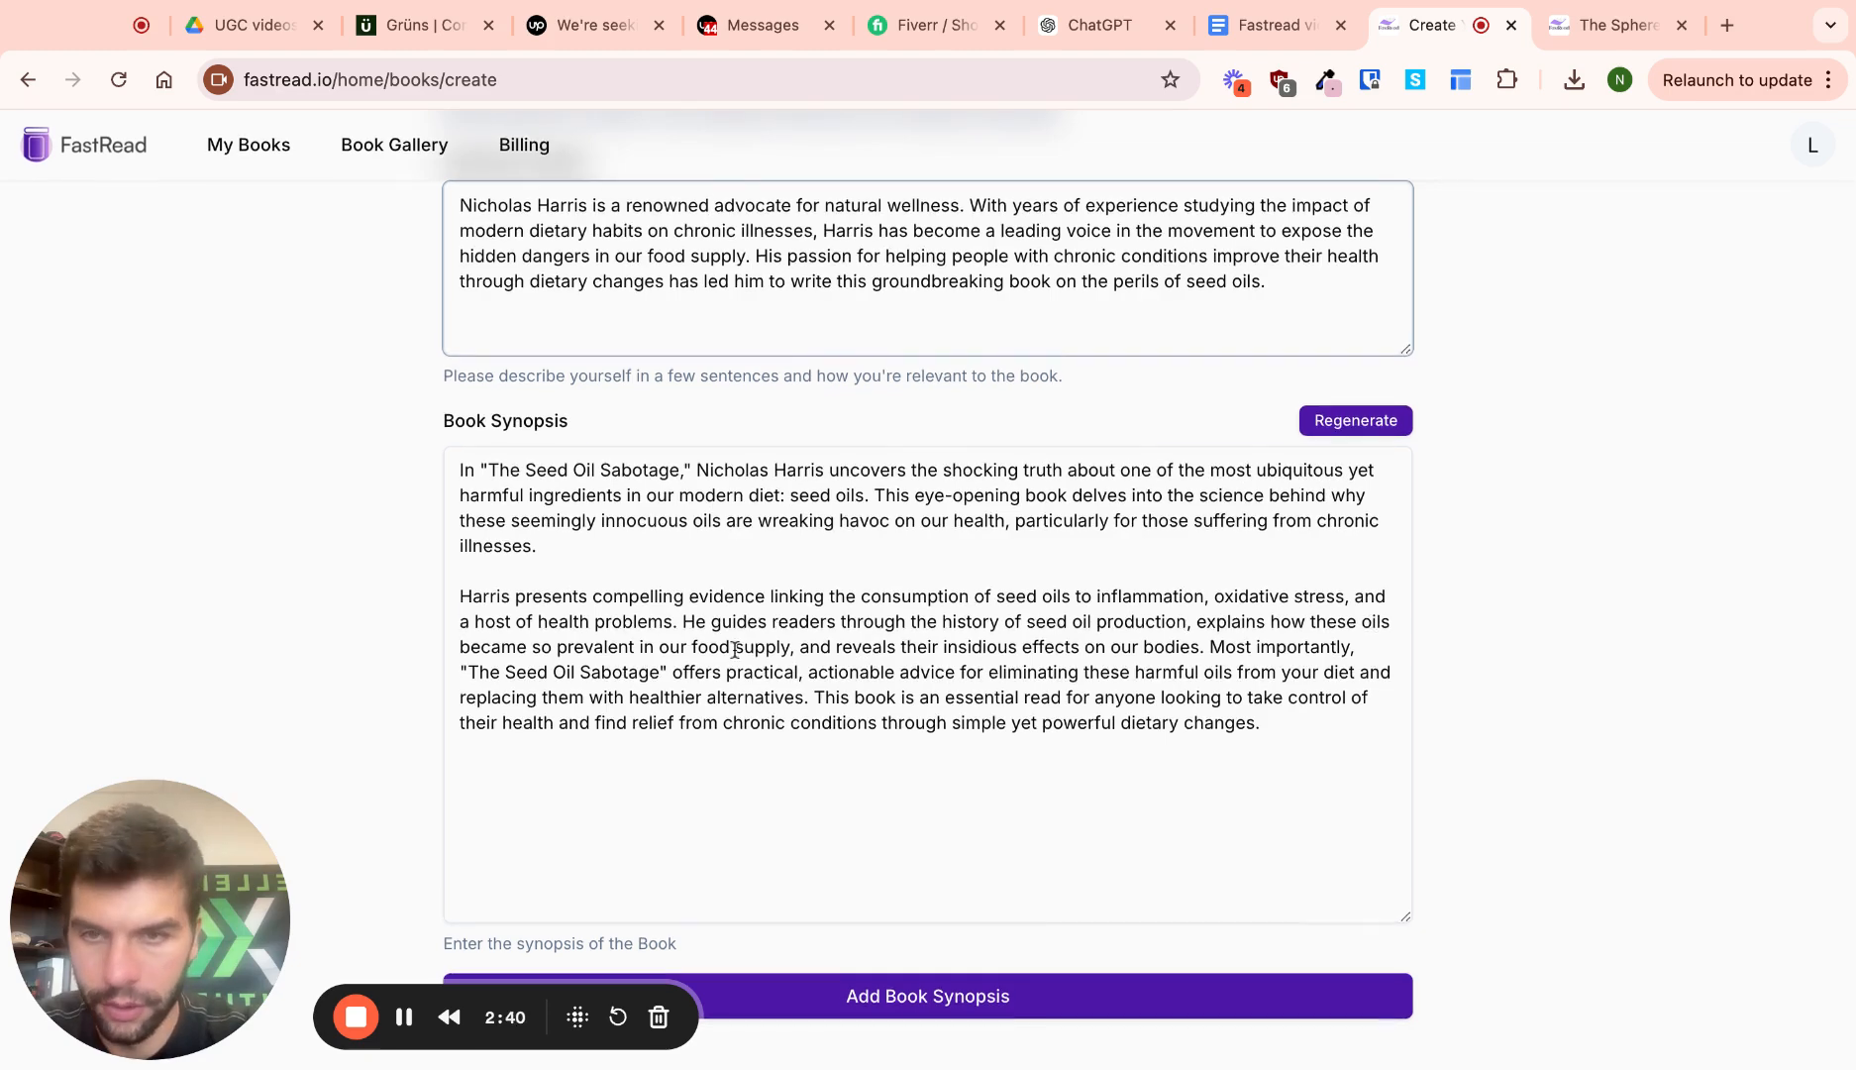
click(941, 796)
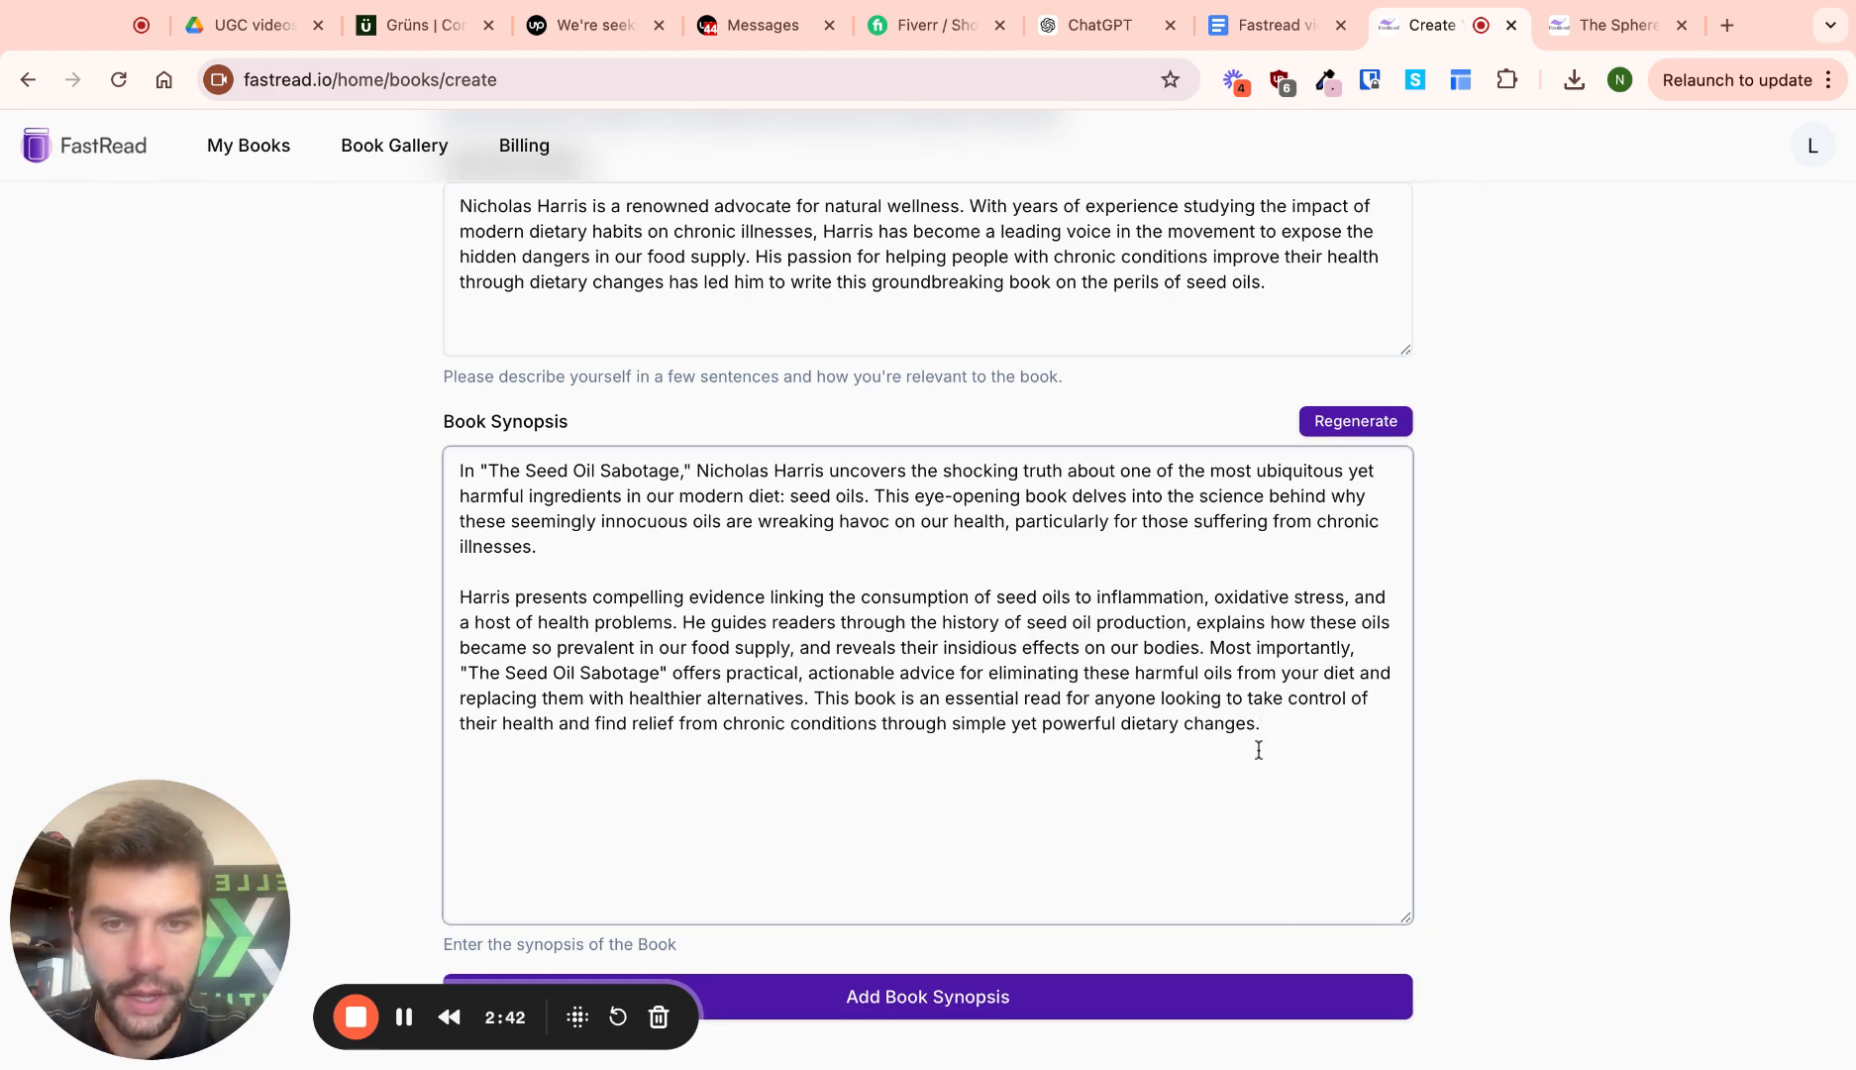
drag(1097, 600, 1351, 600)
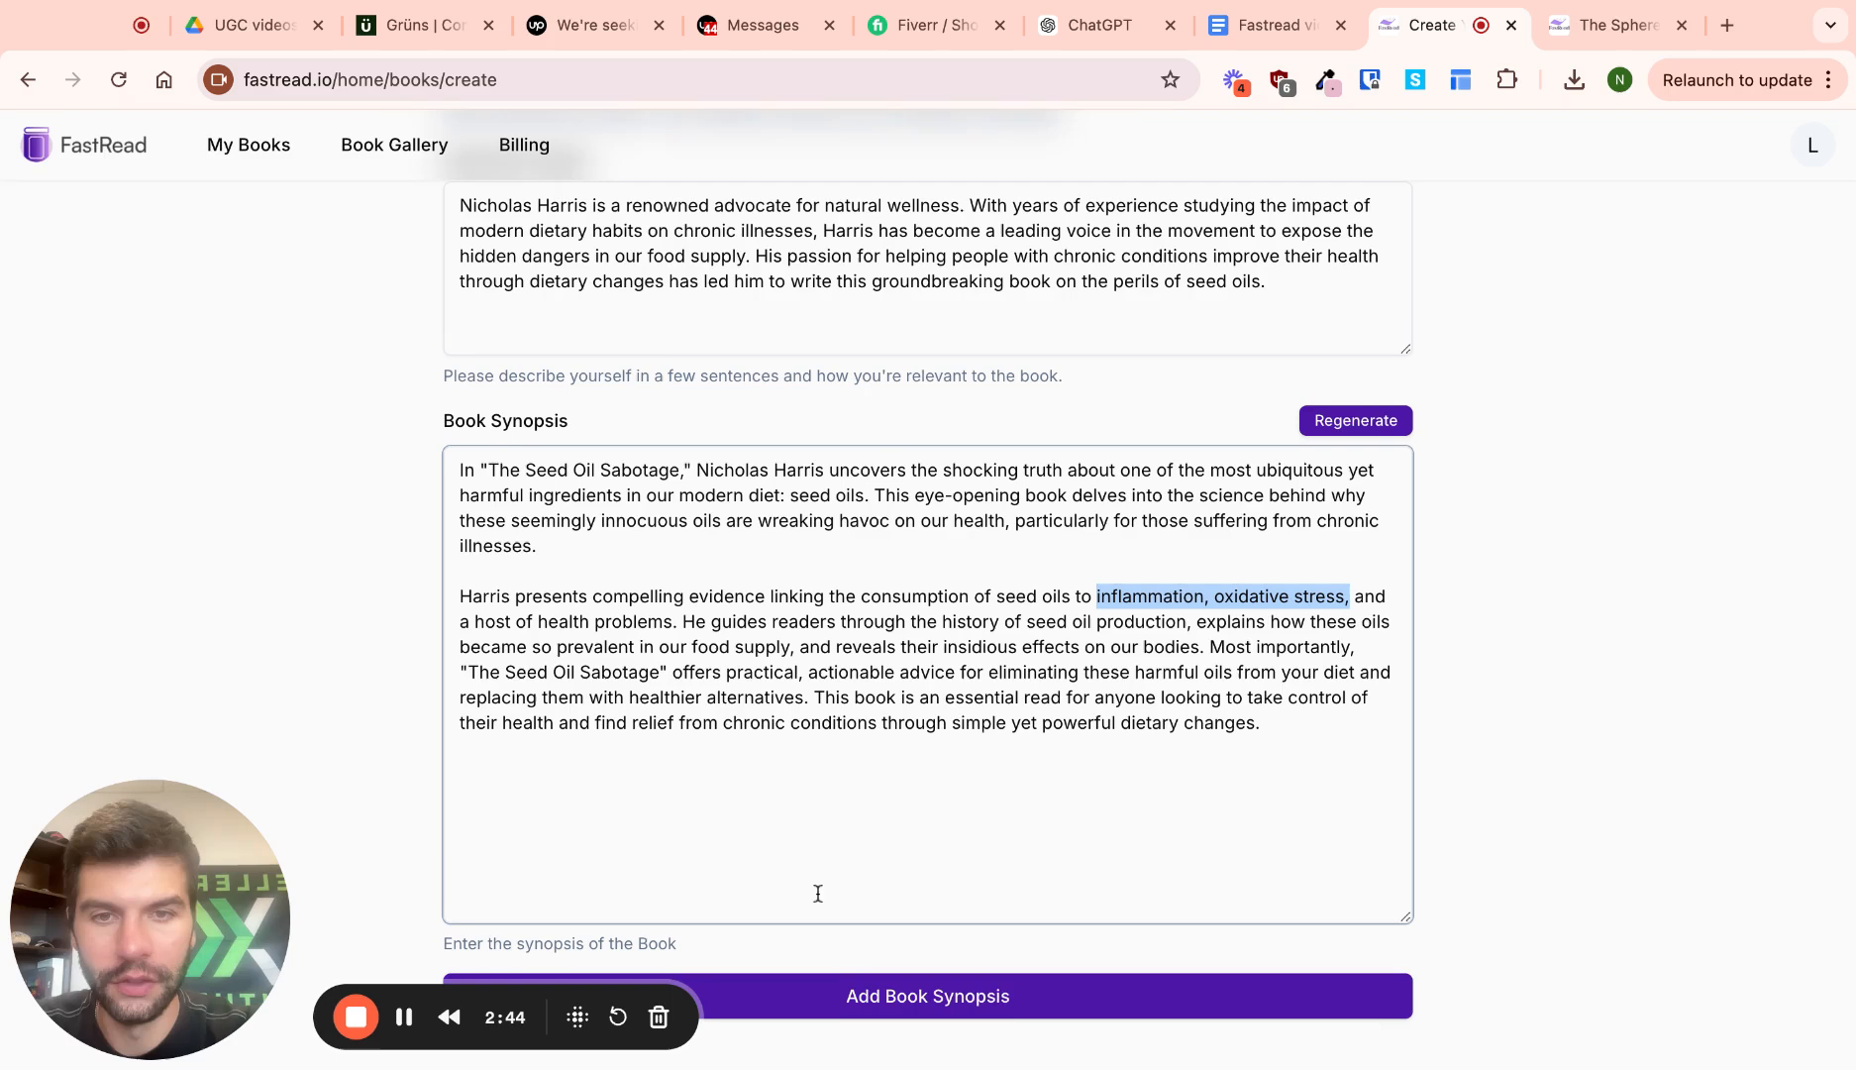
click(987, 1009)
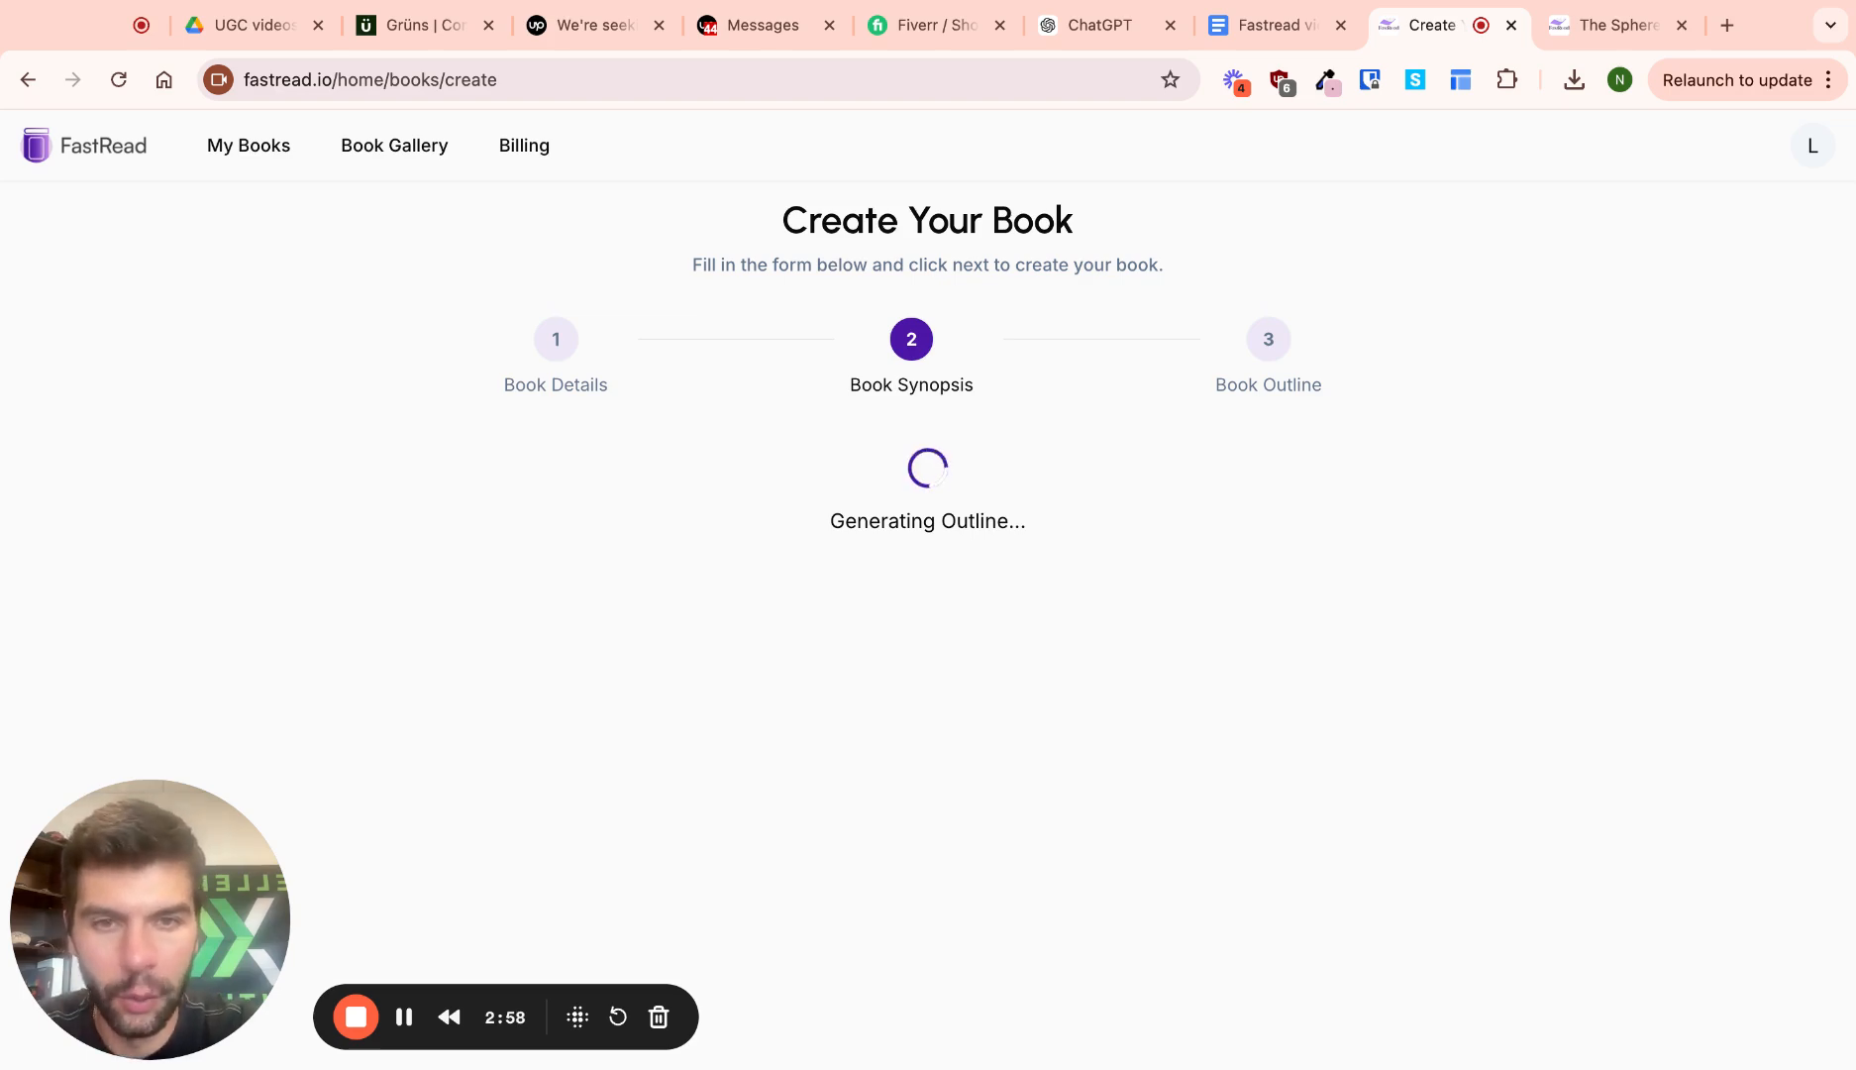
Add a new chapter 1 subtopic row and copy 'What Are Seed Oils?' into it
scroll(929, 629, down, 10)
scroll(928, 629, up, 9)
scroll(987, 671, up, 2)
scroll(987, 672, down, 2)
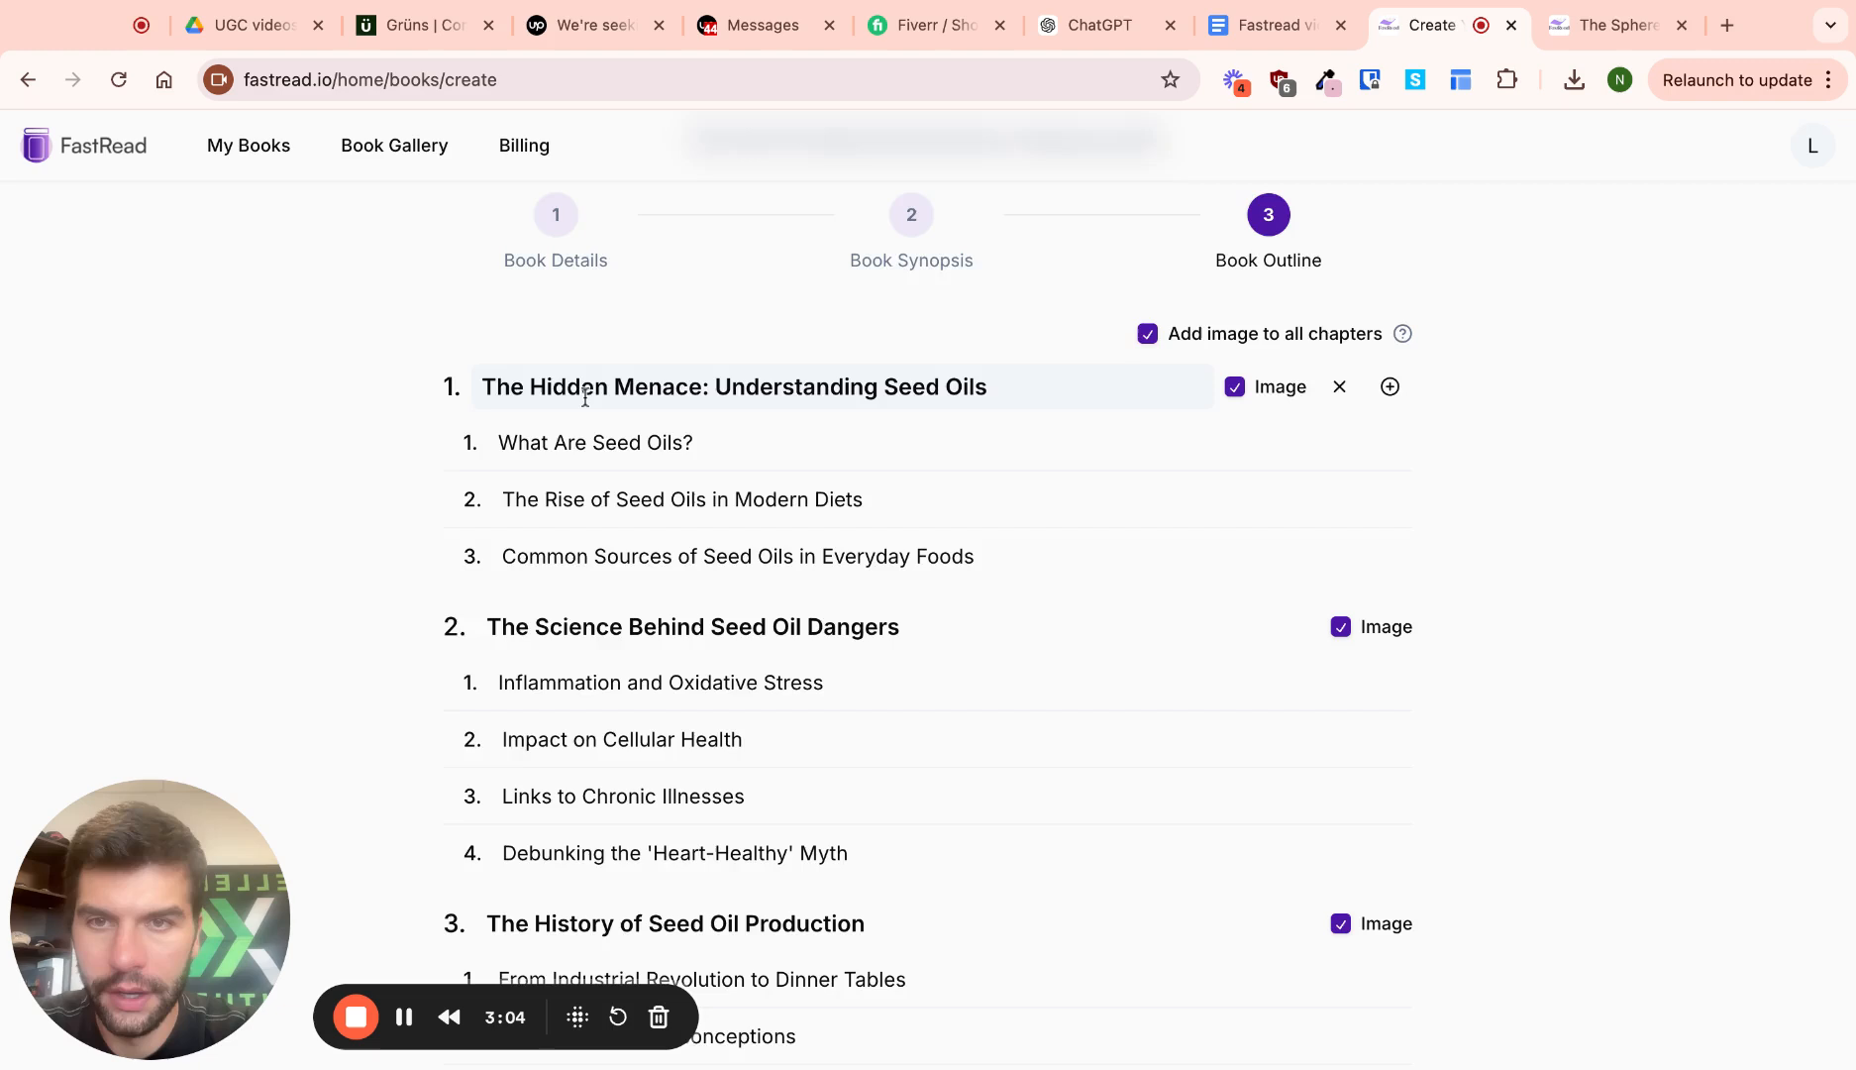
scroll(584, 391, down, 1)
scroll(861, 418, down, 1)
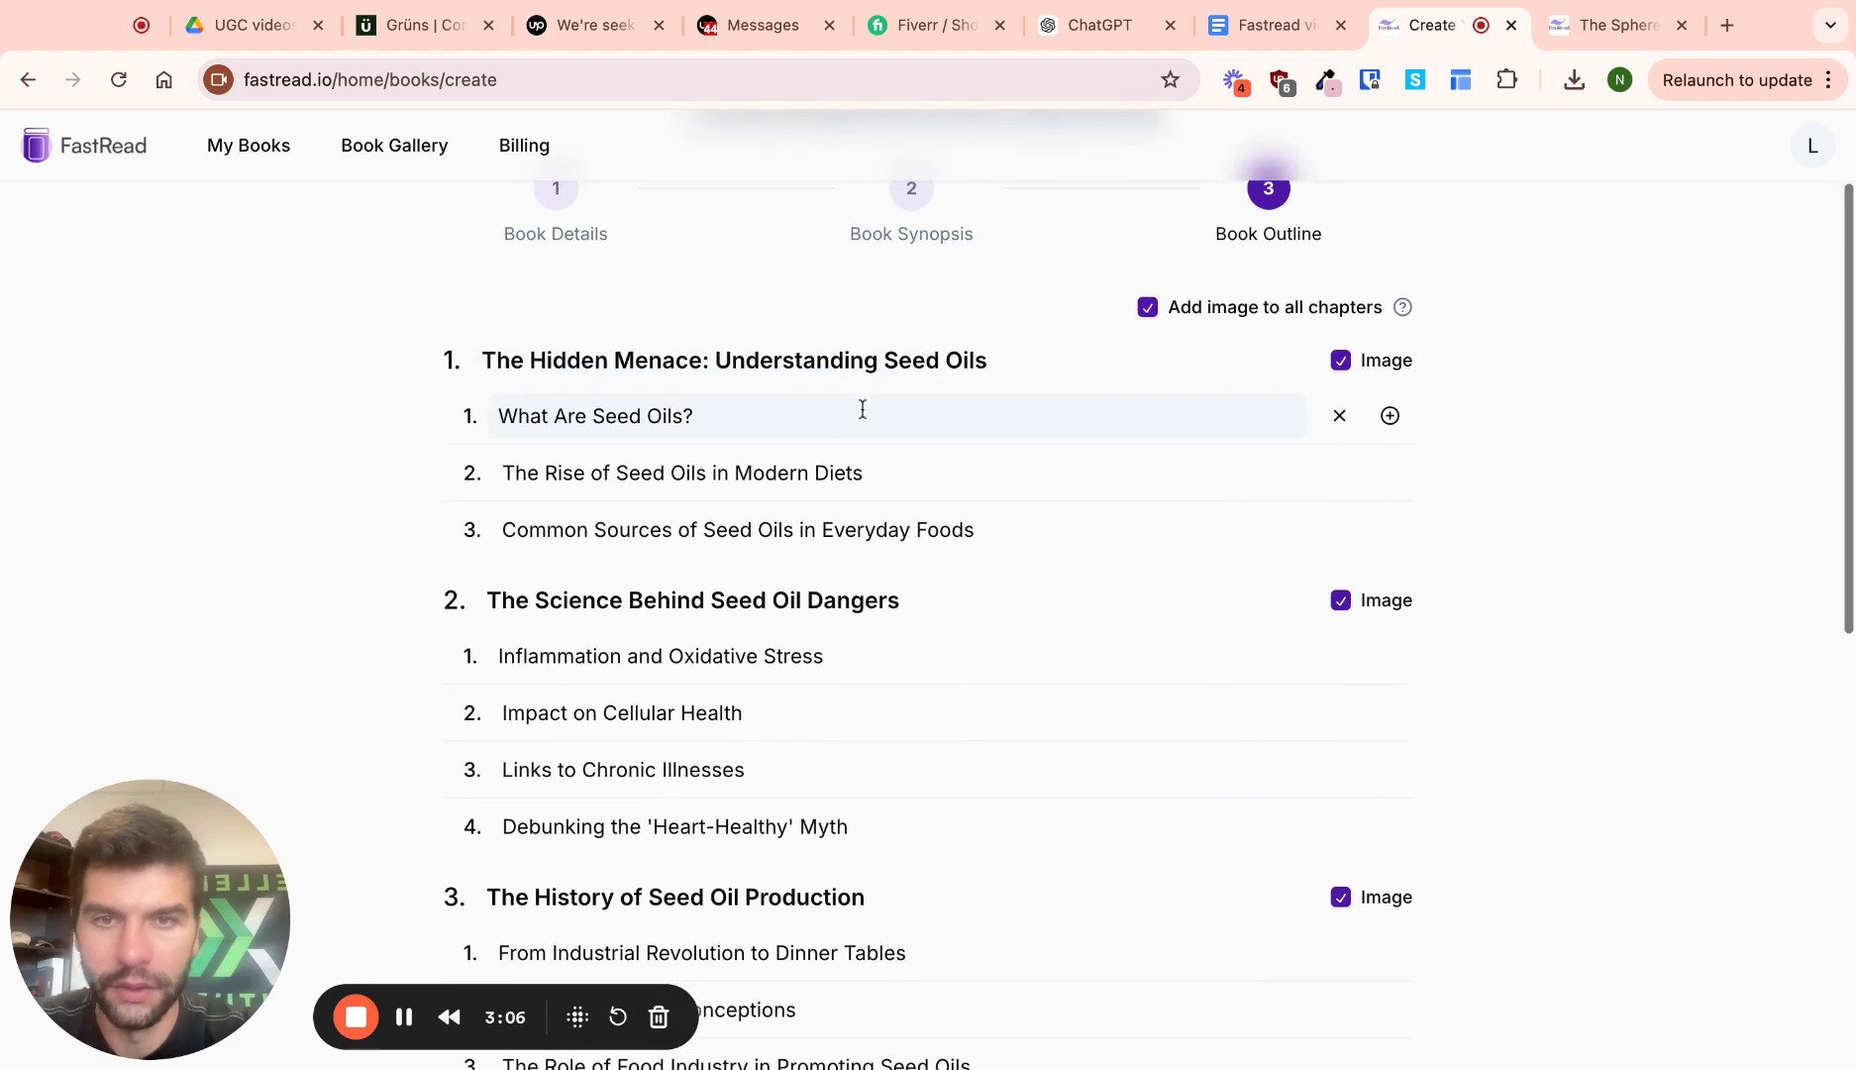
mouse_move(1343, 418)
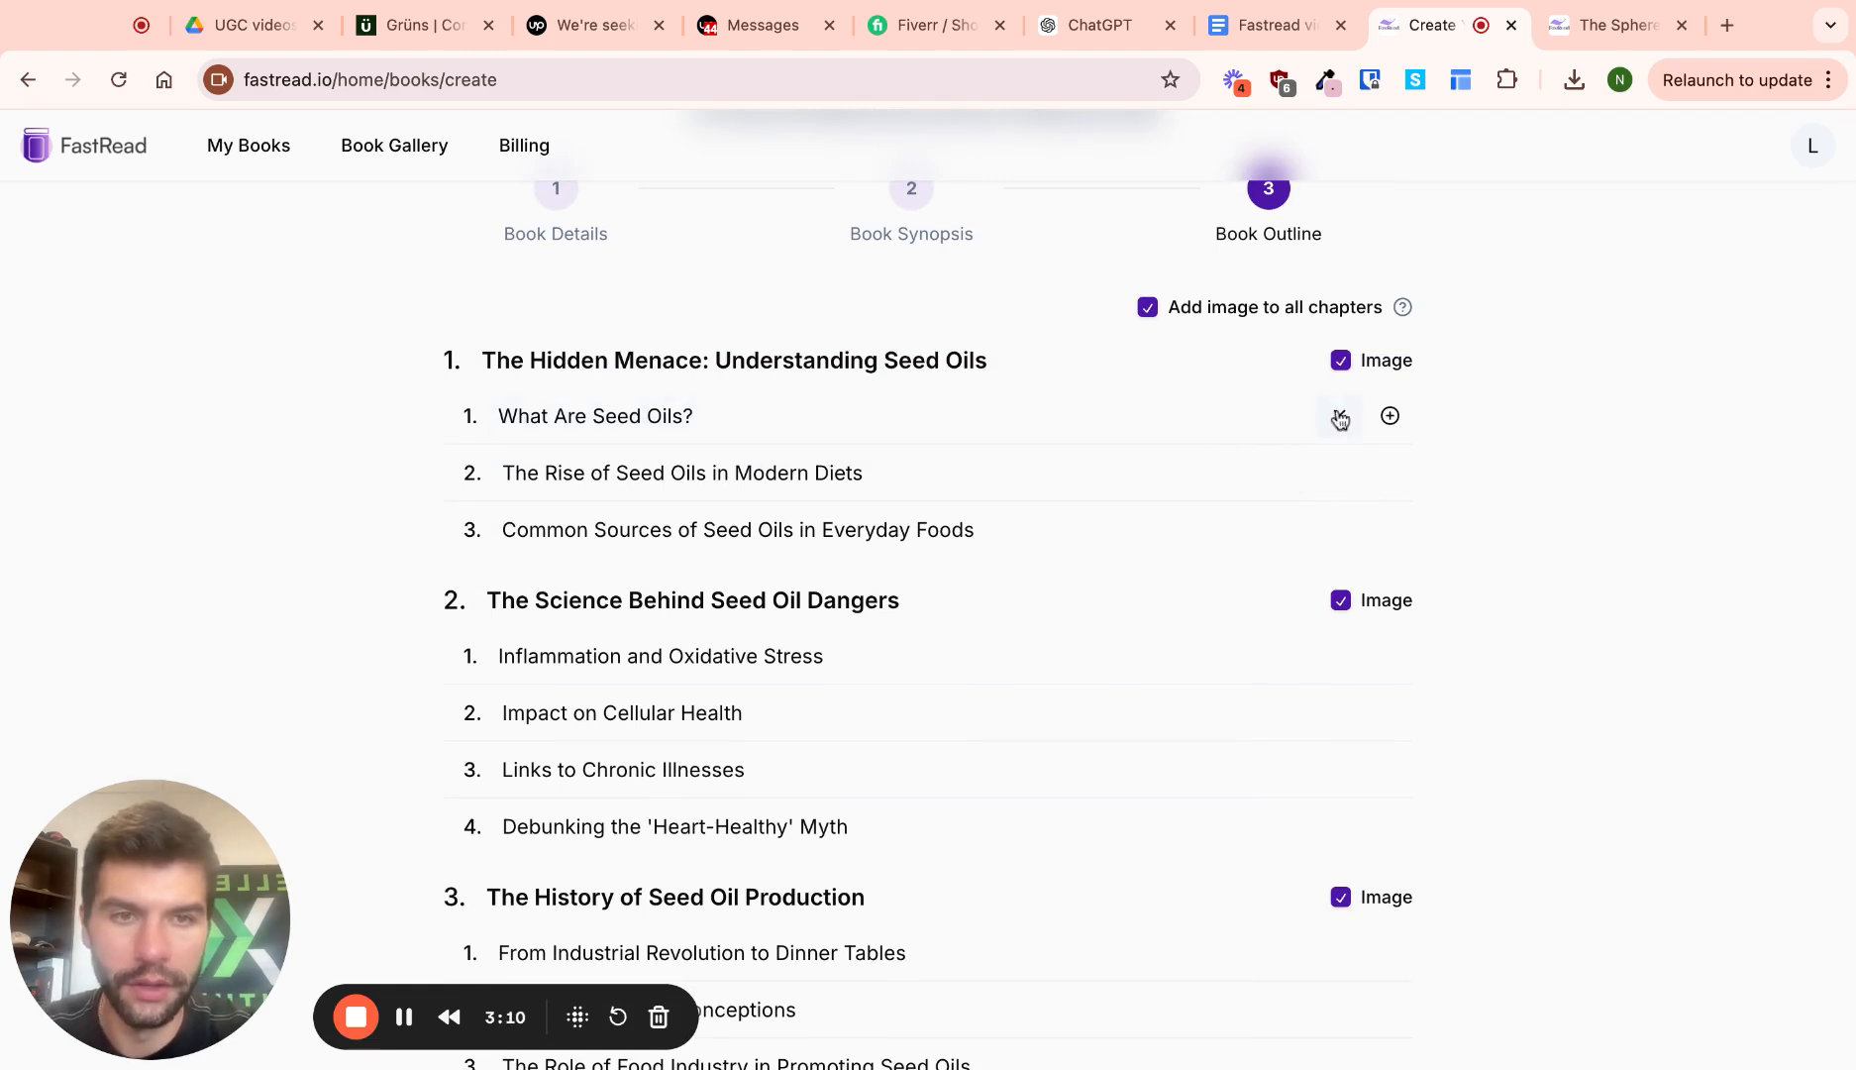
click(1390, 415)
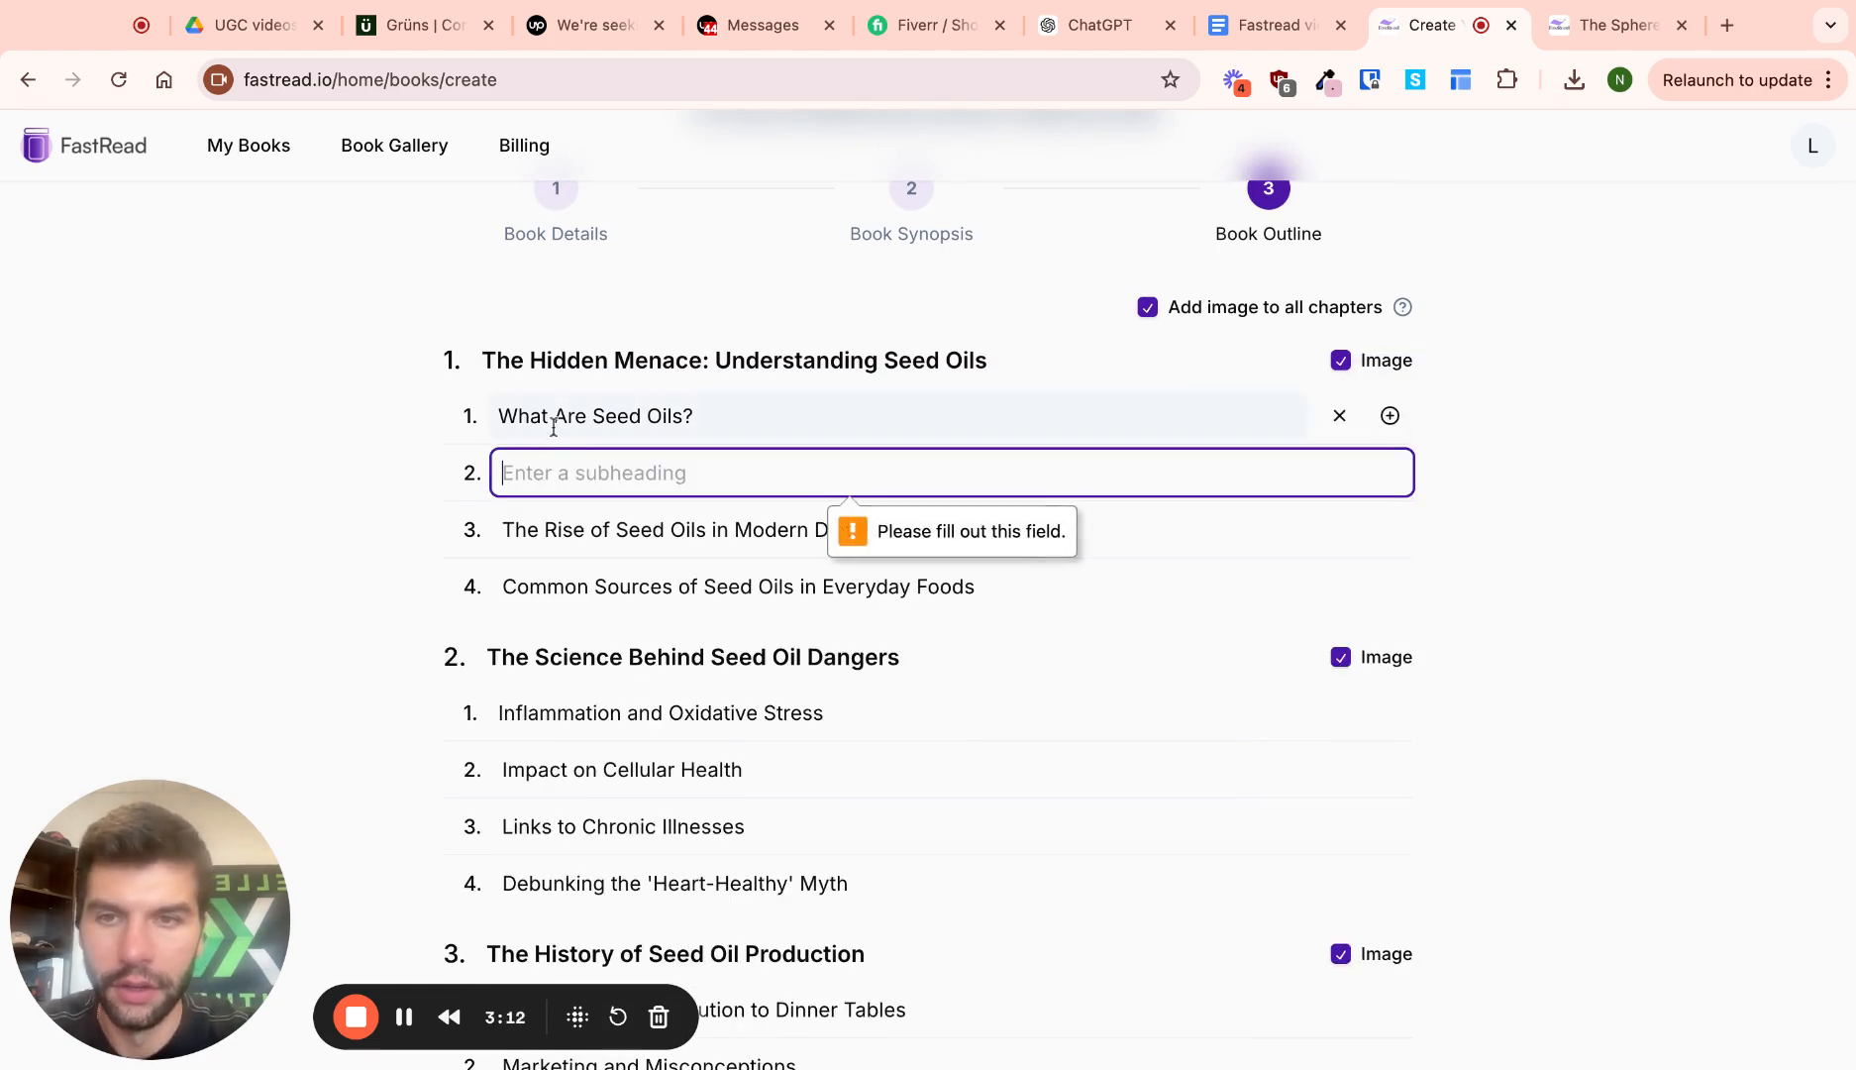
triple_click(555, 418)
key(super+c)
click(547, 468)
key(super+v)
Rename the first chapter 1 subtopic to 'Why Should you care about your health'
click(587, 415)
triple_click(587, 415)
text(Why sh)
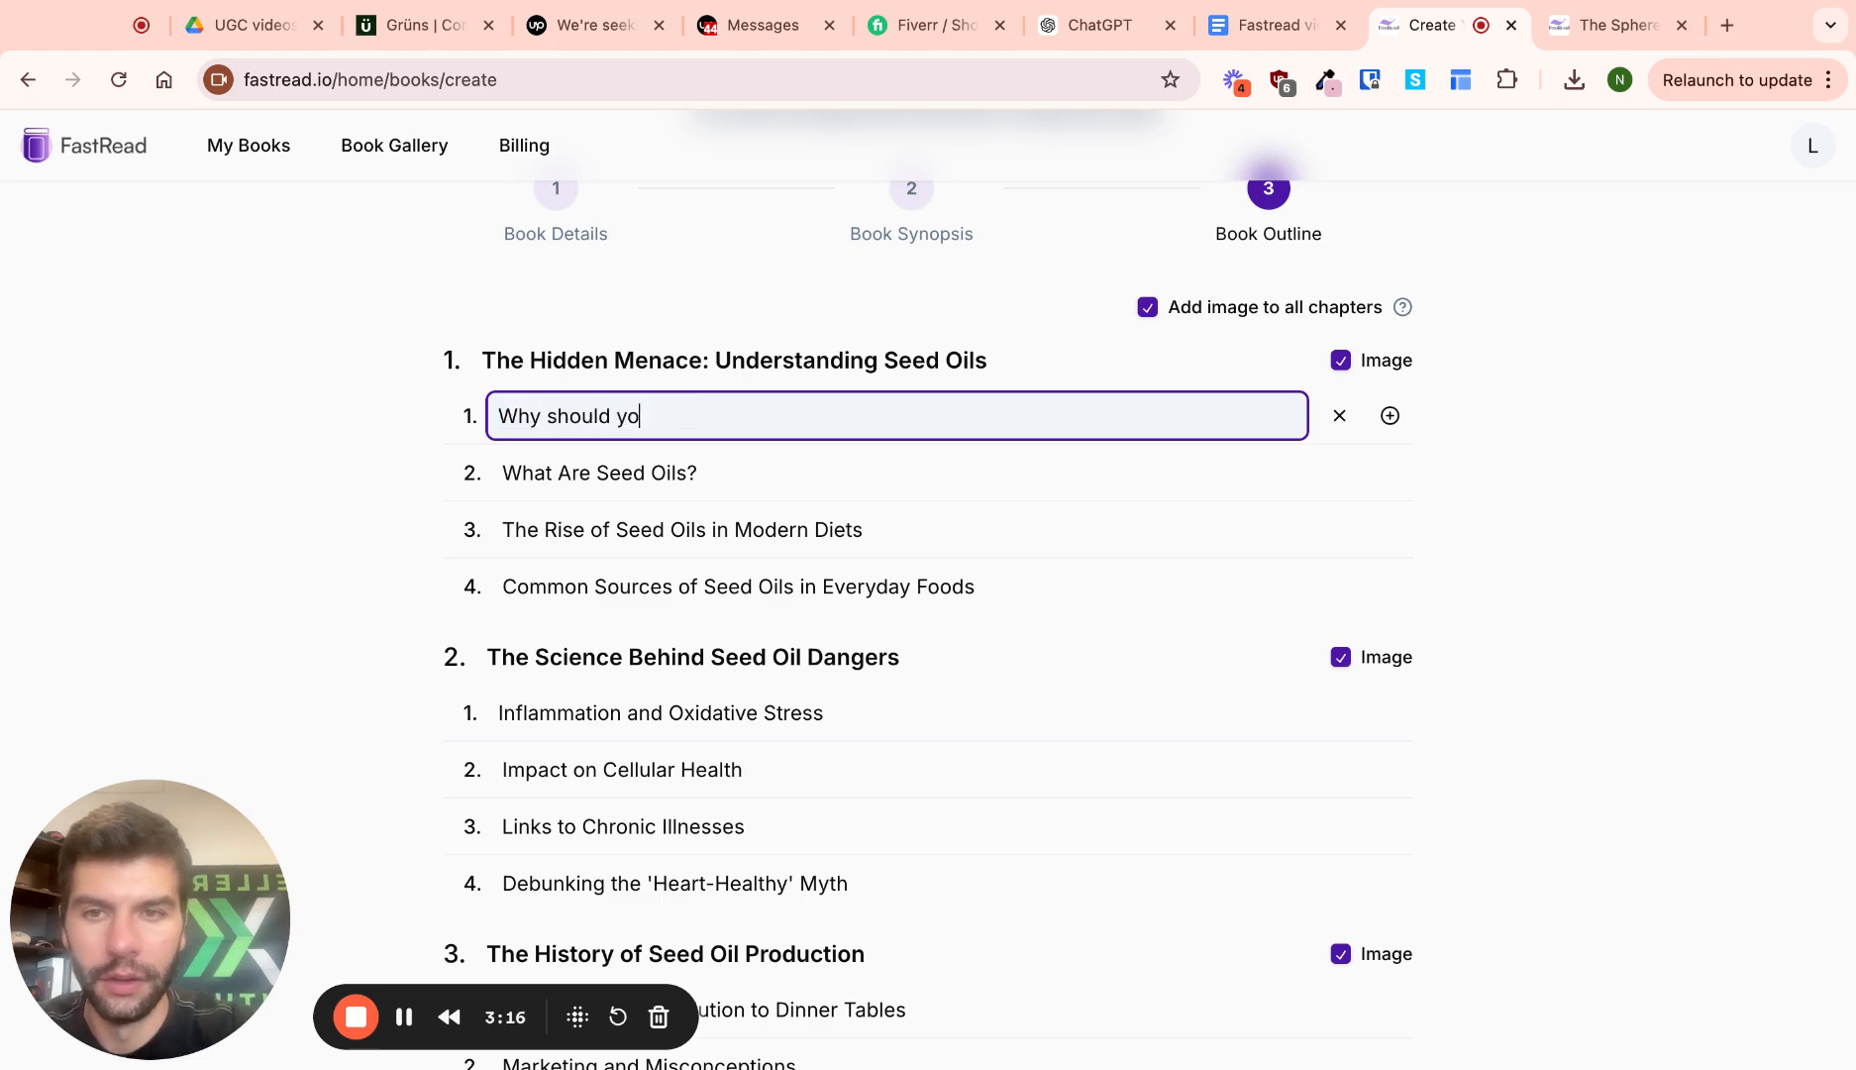
text(ould you care about your health?)
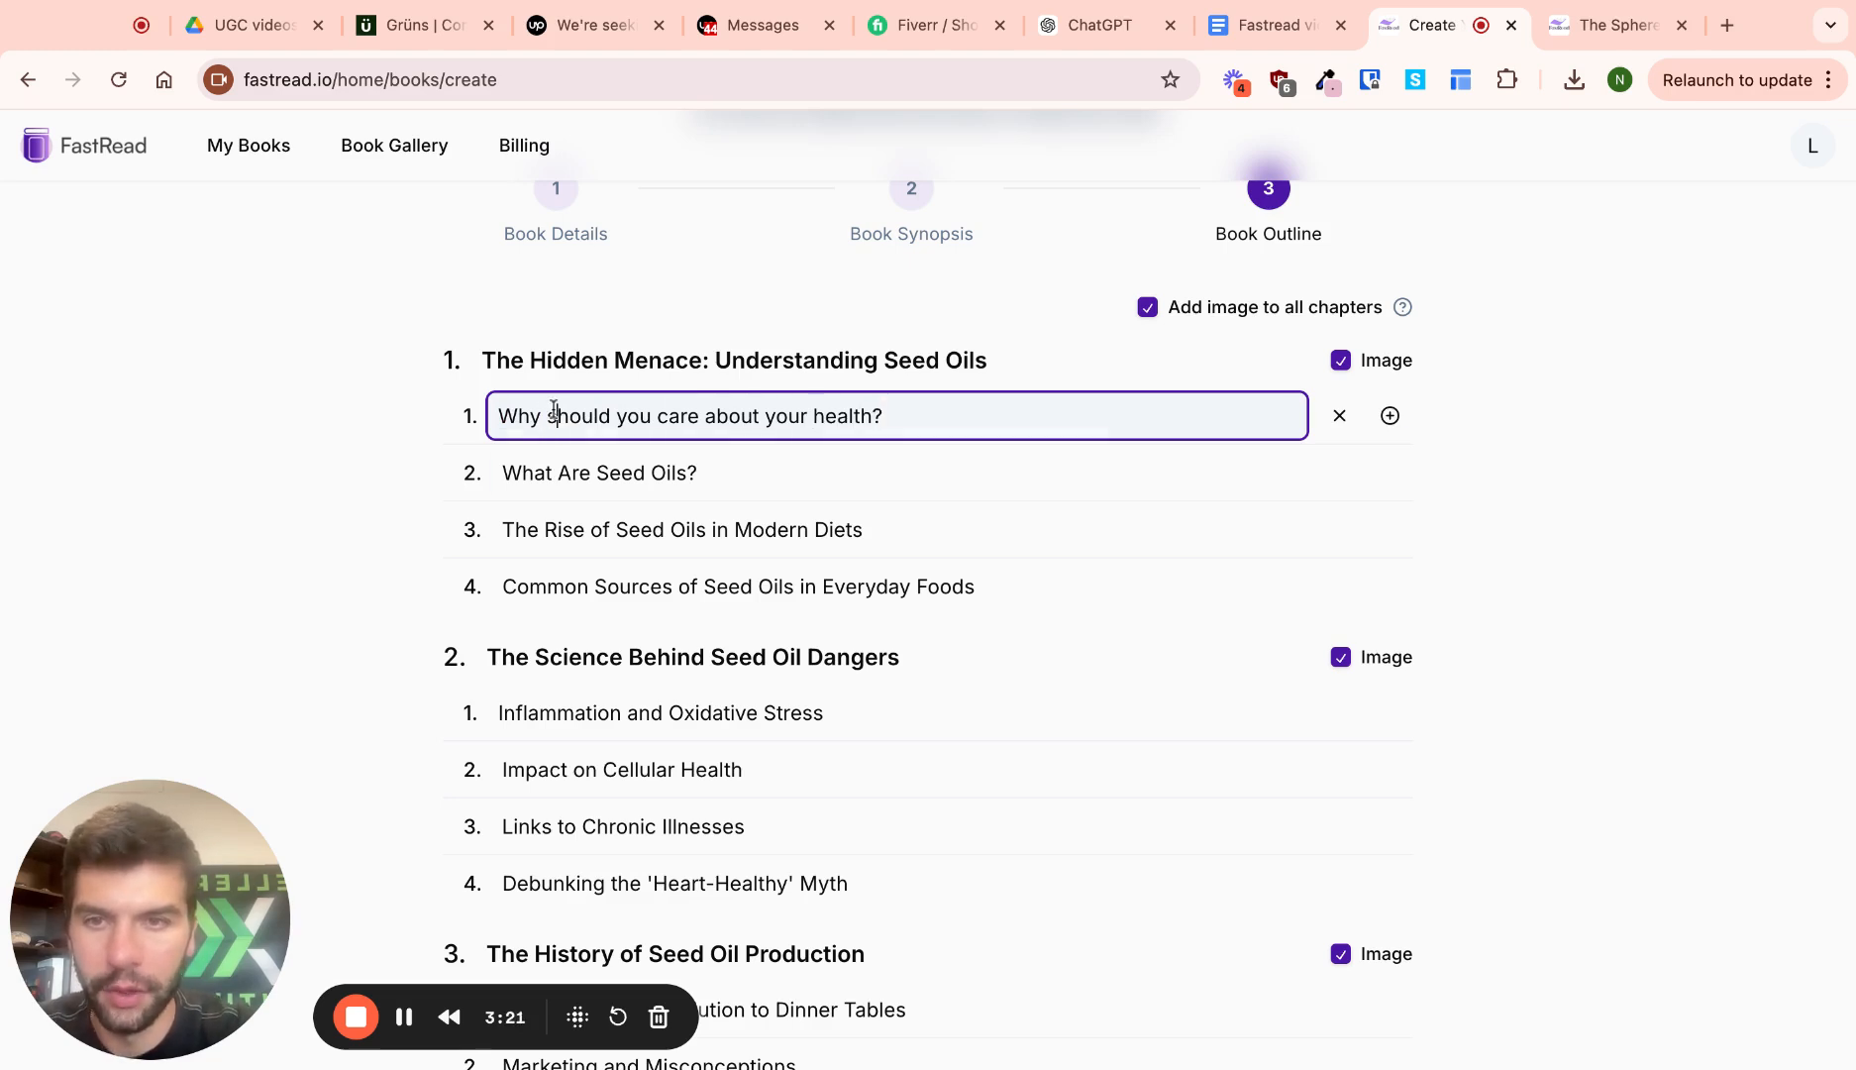
key(BackSpace)
text(S)
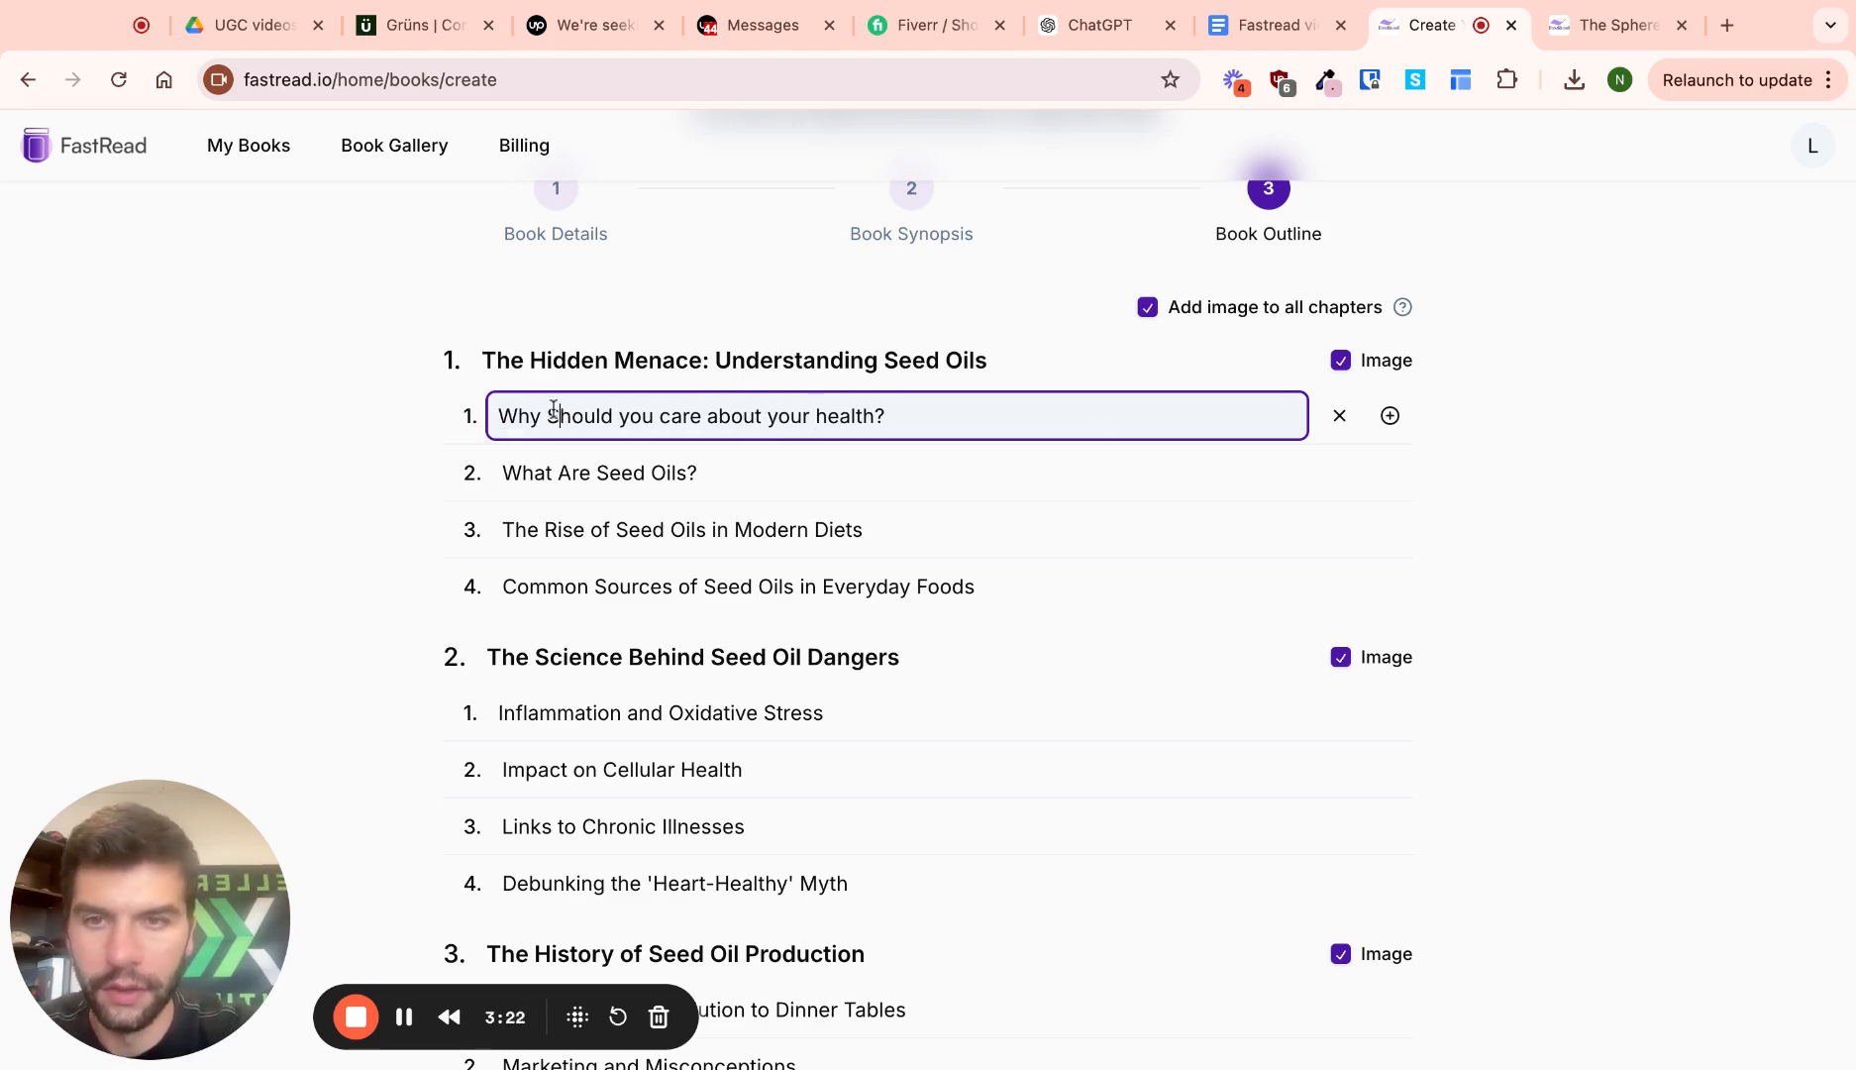
Generate the full book from the finished outline
scroll(595, 730, down, 1)
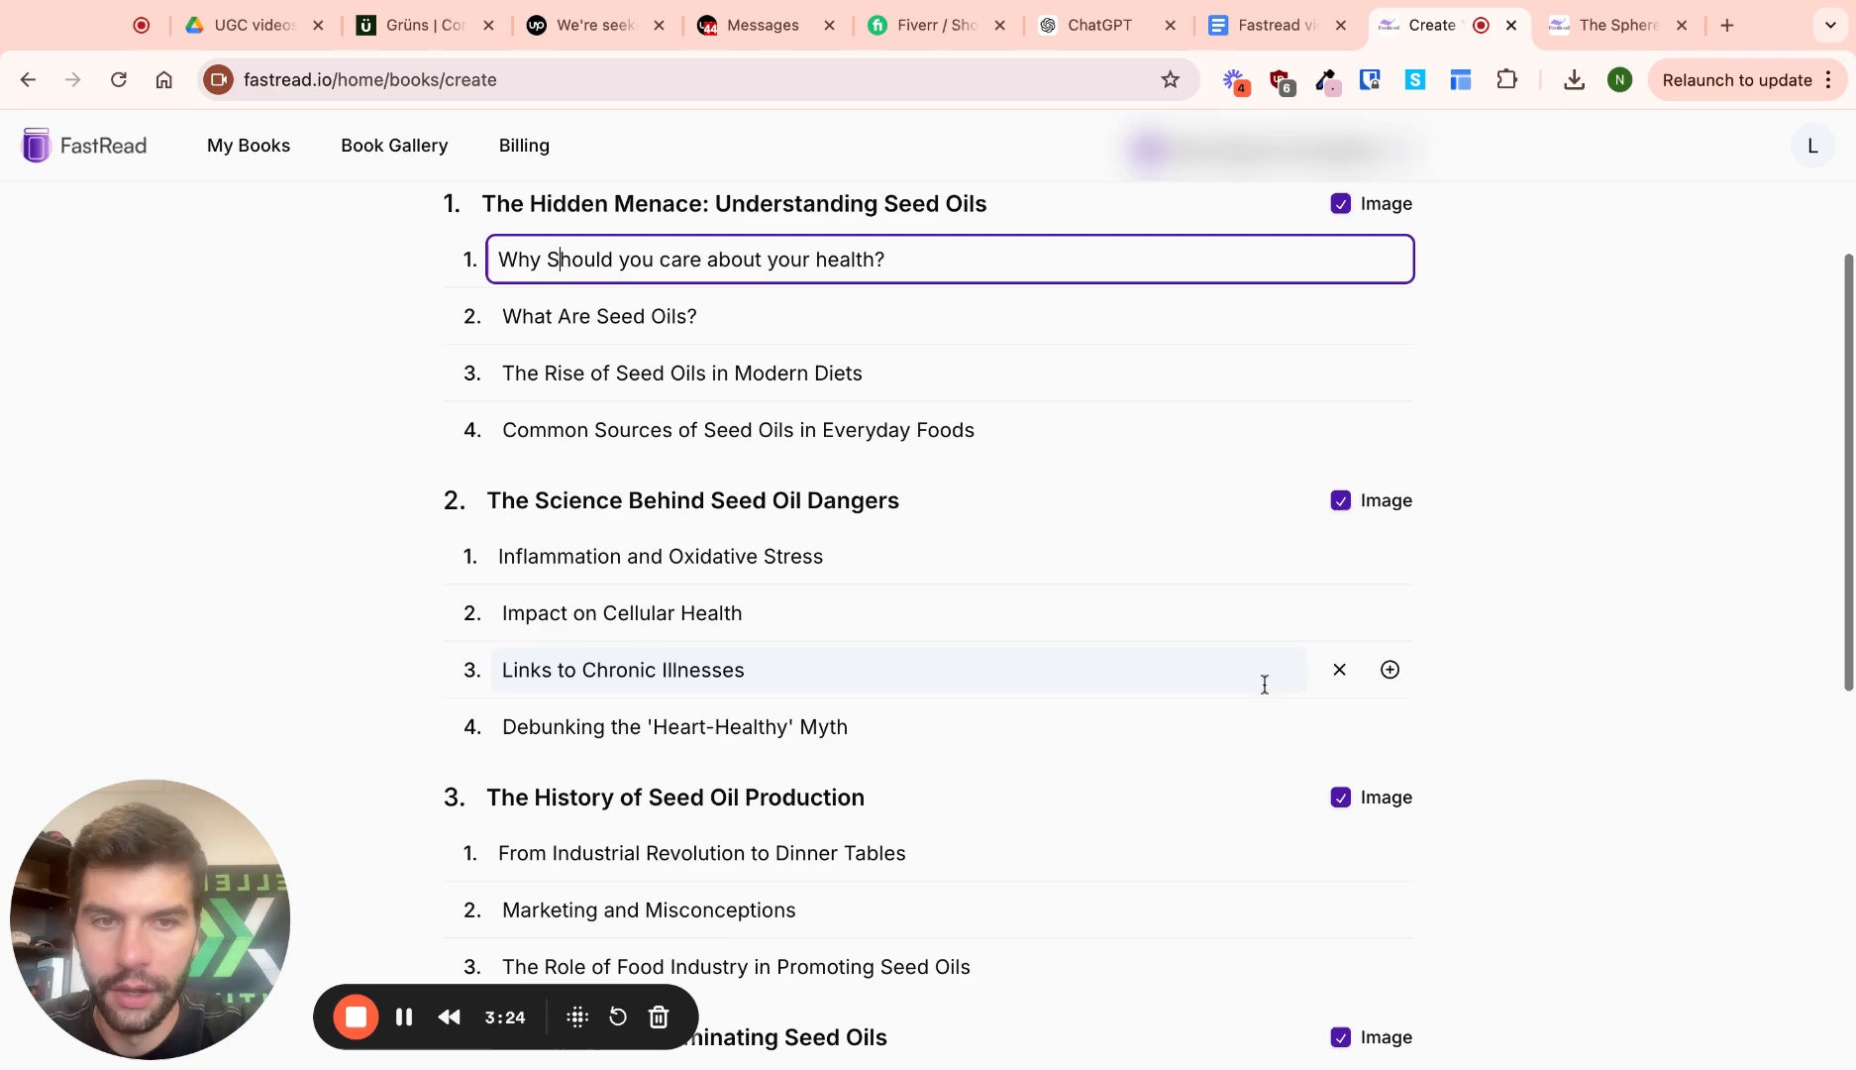
scroll(1367, 487, up, 1)
scroll(1348, 396, up, 1)
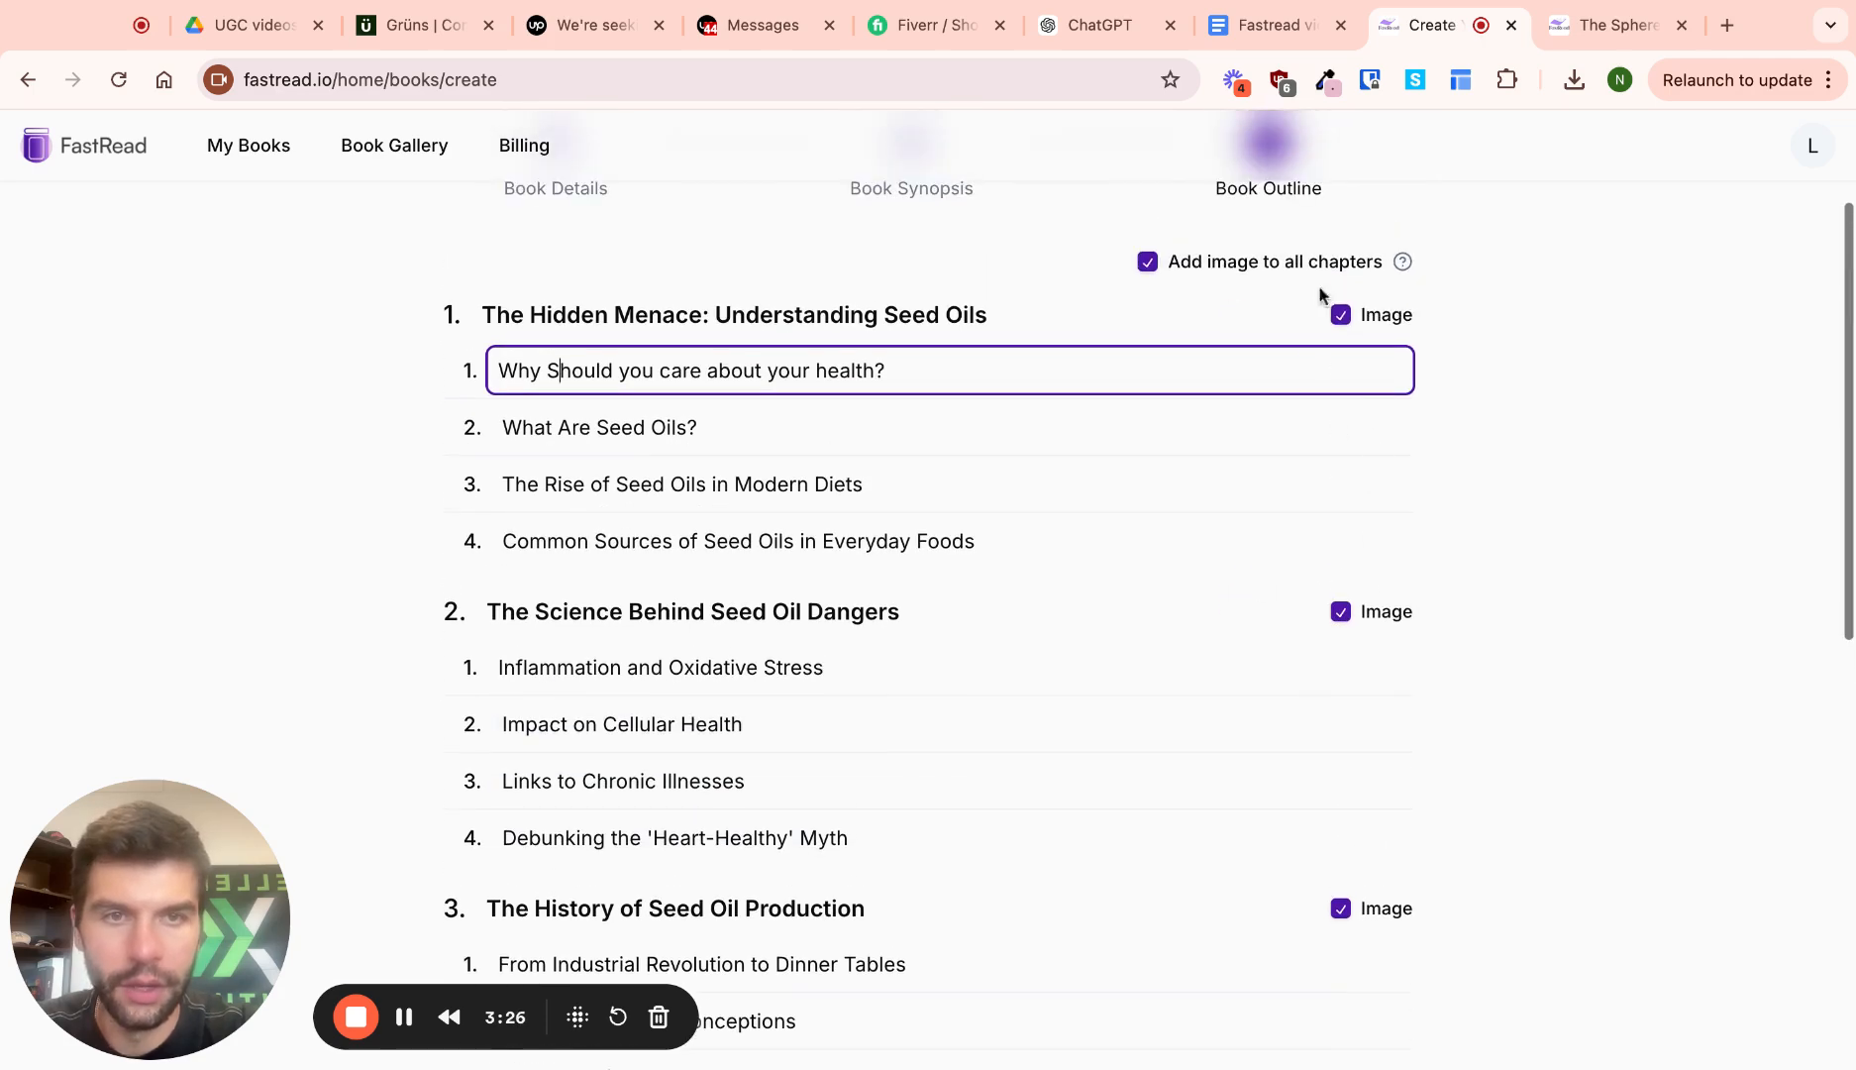
scroll(1208, 288, down, 1)
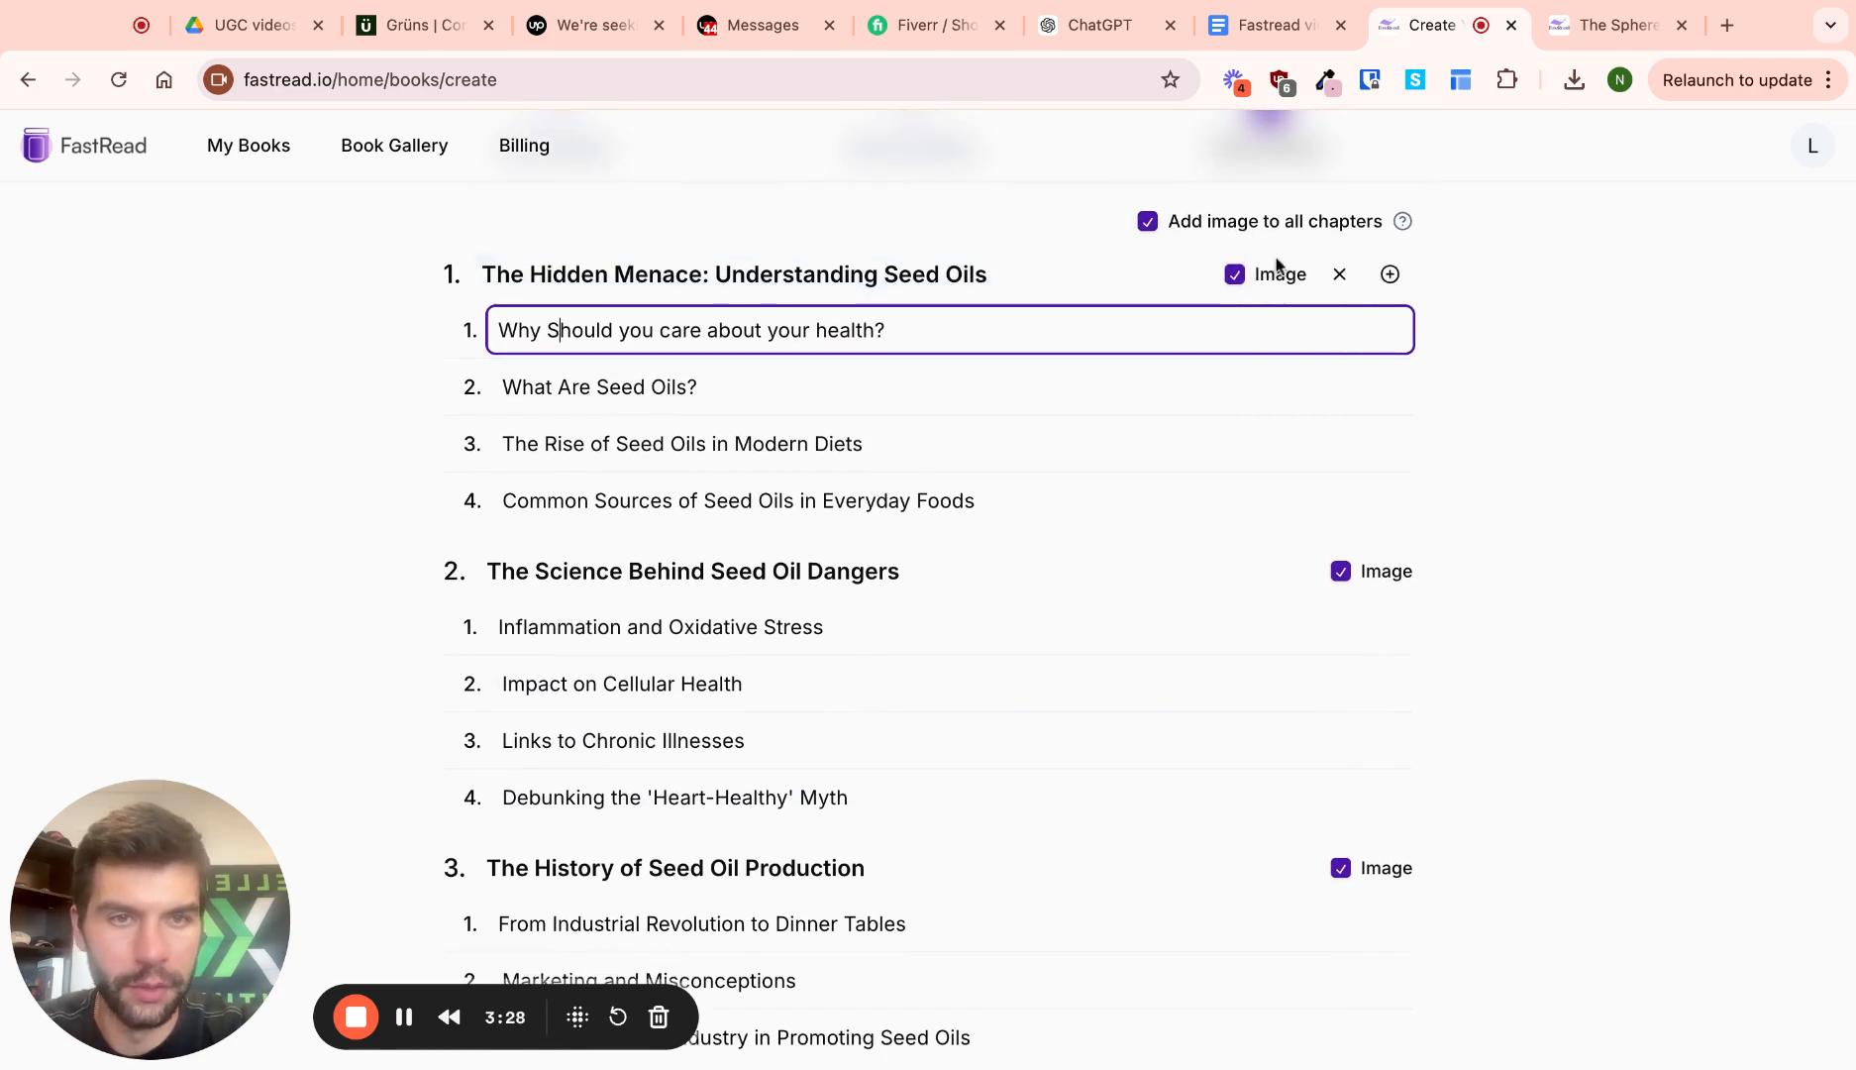
scroll(1288, 588, down, 10)
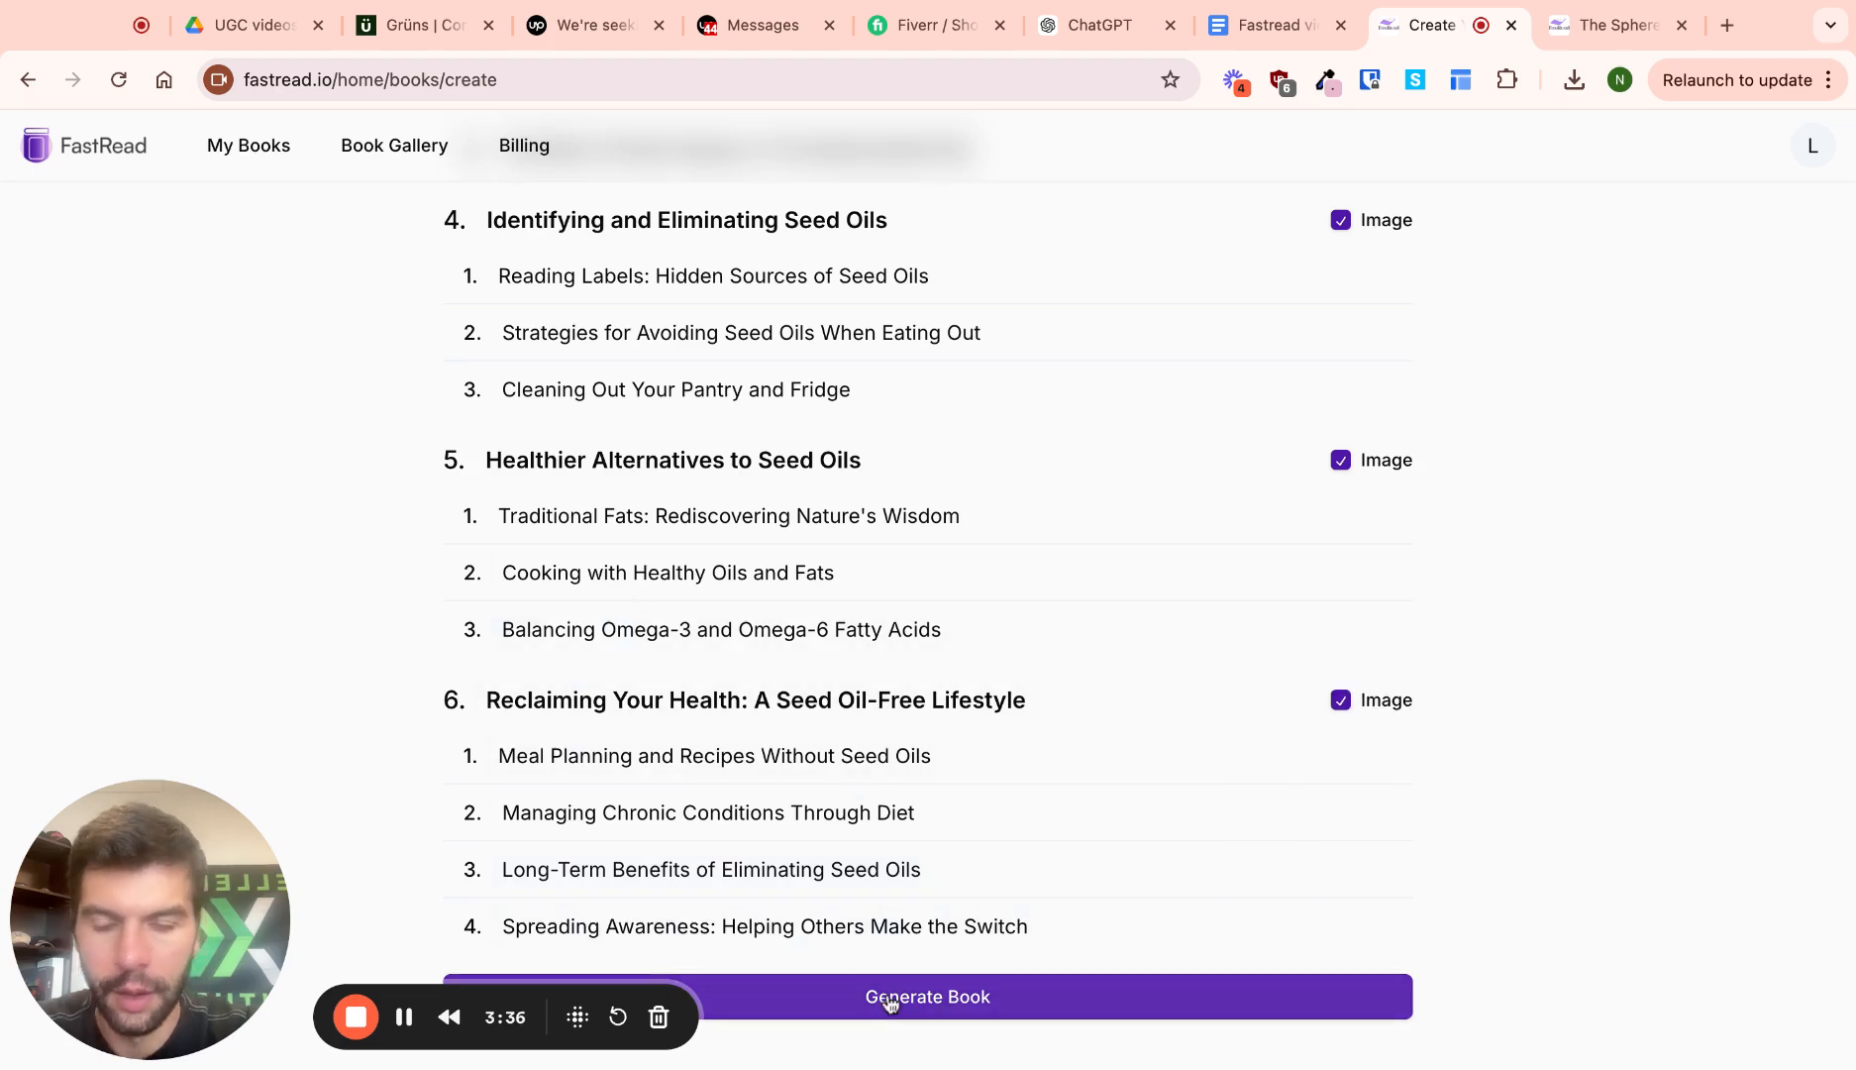
scroll(883, 721, up, 15)
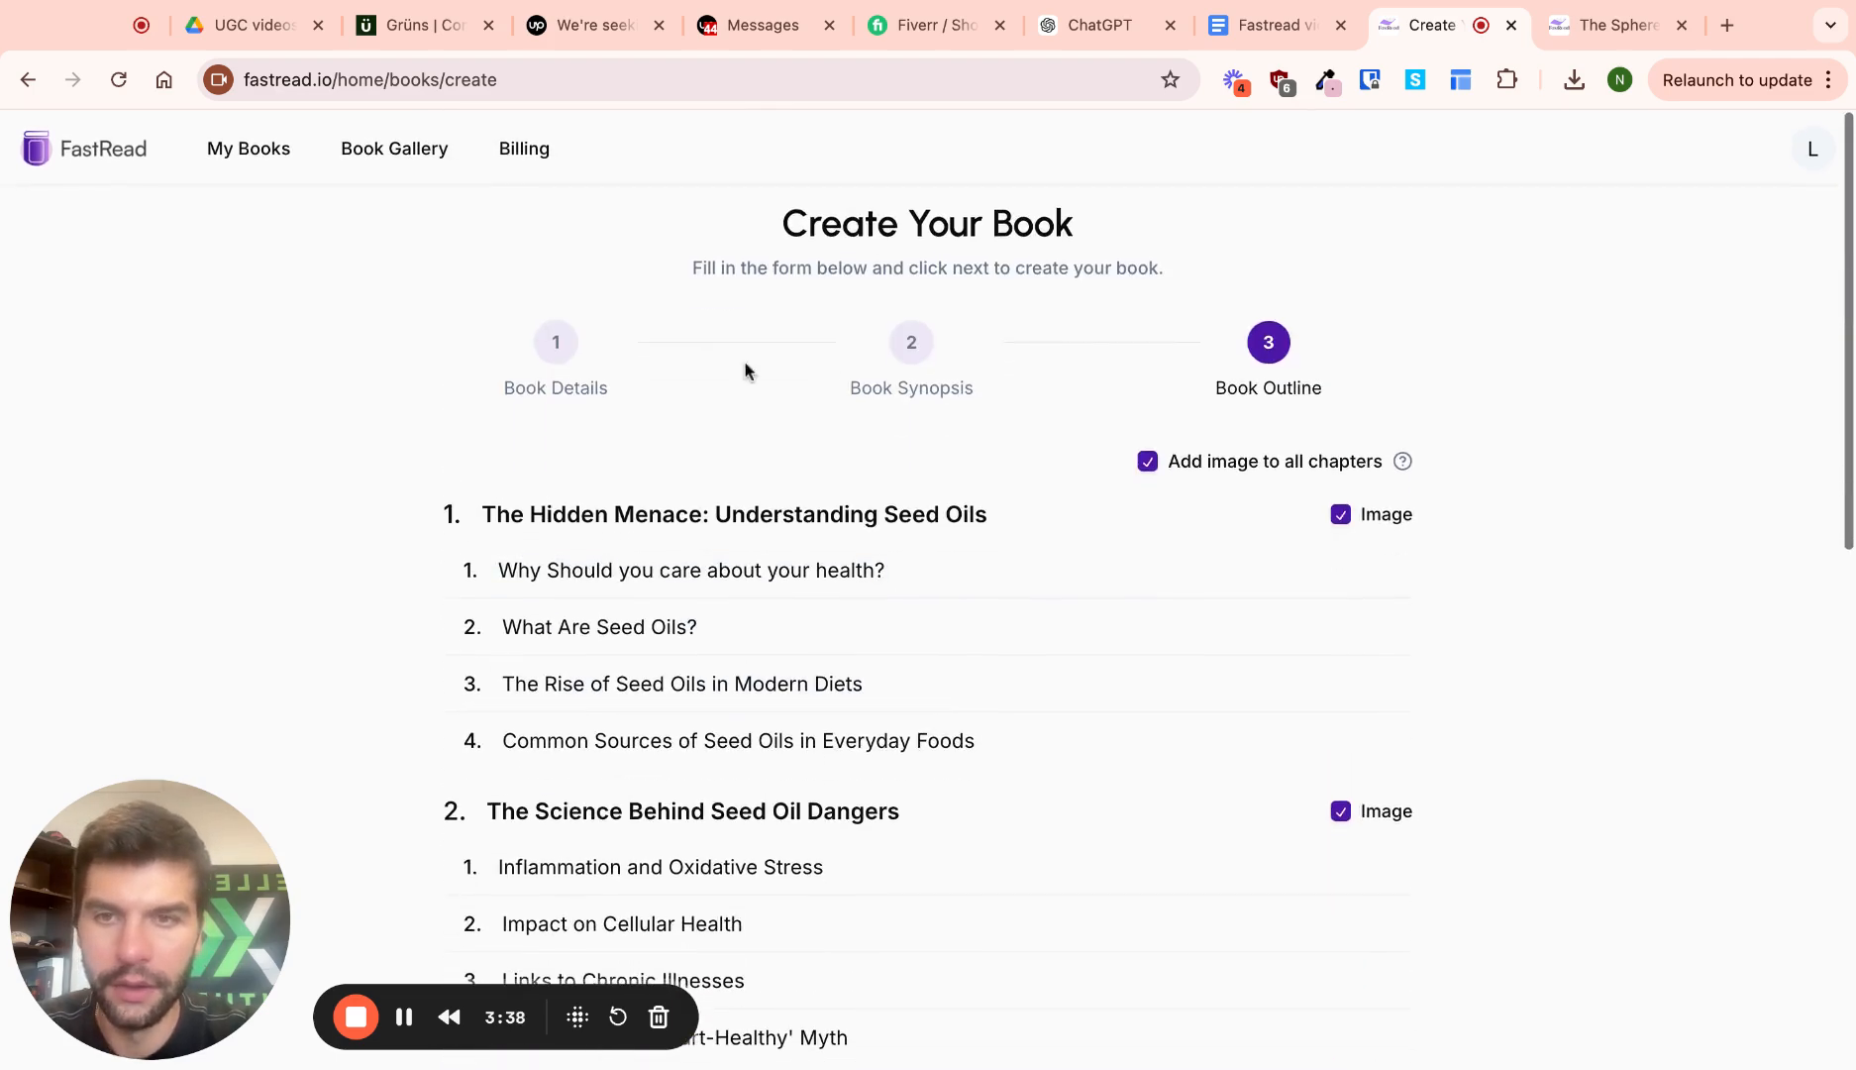
scroll(554, 358, down, 12)
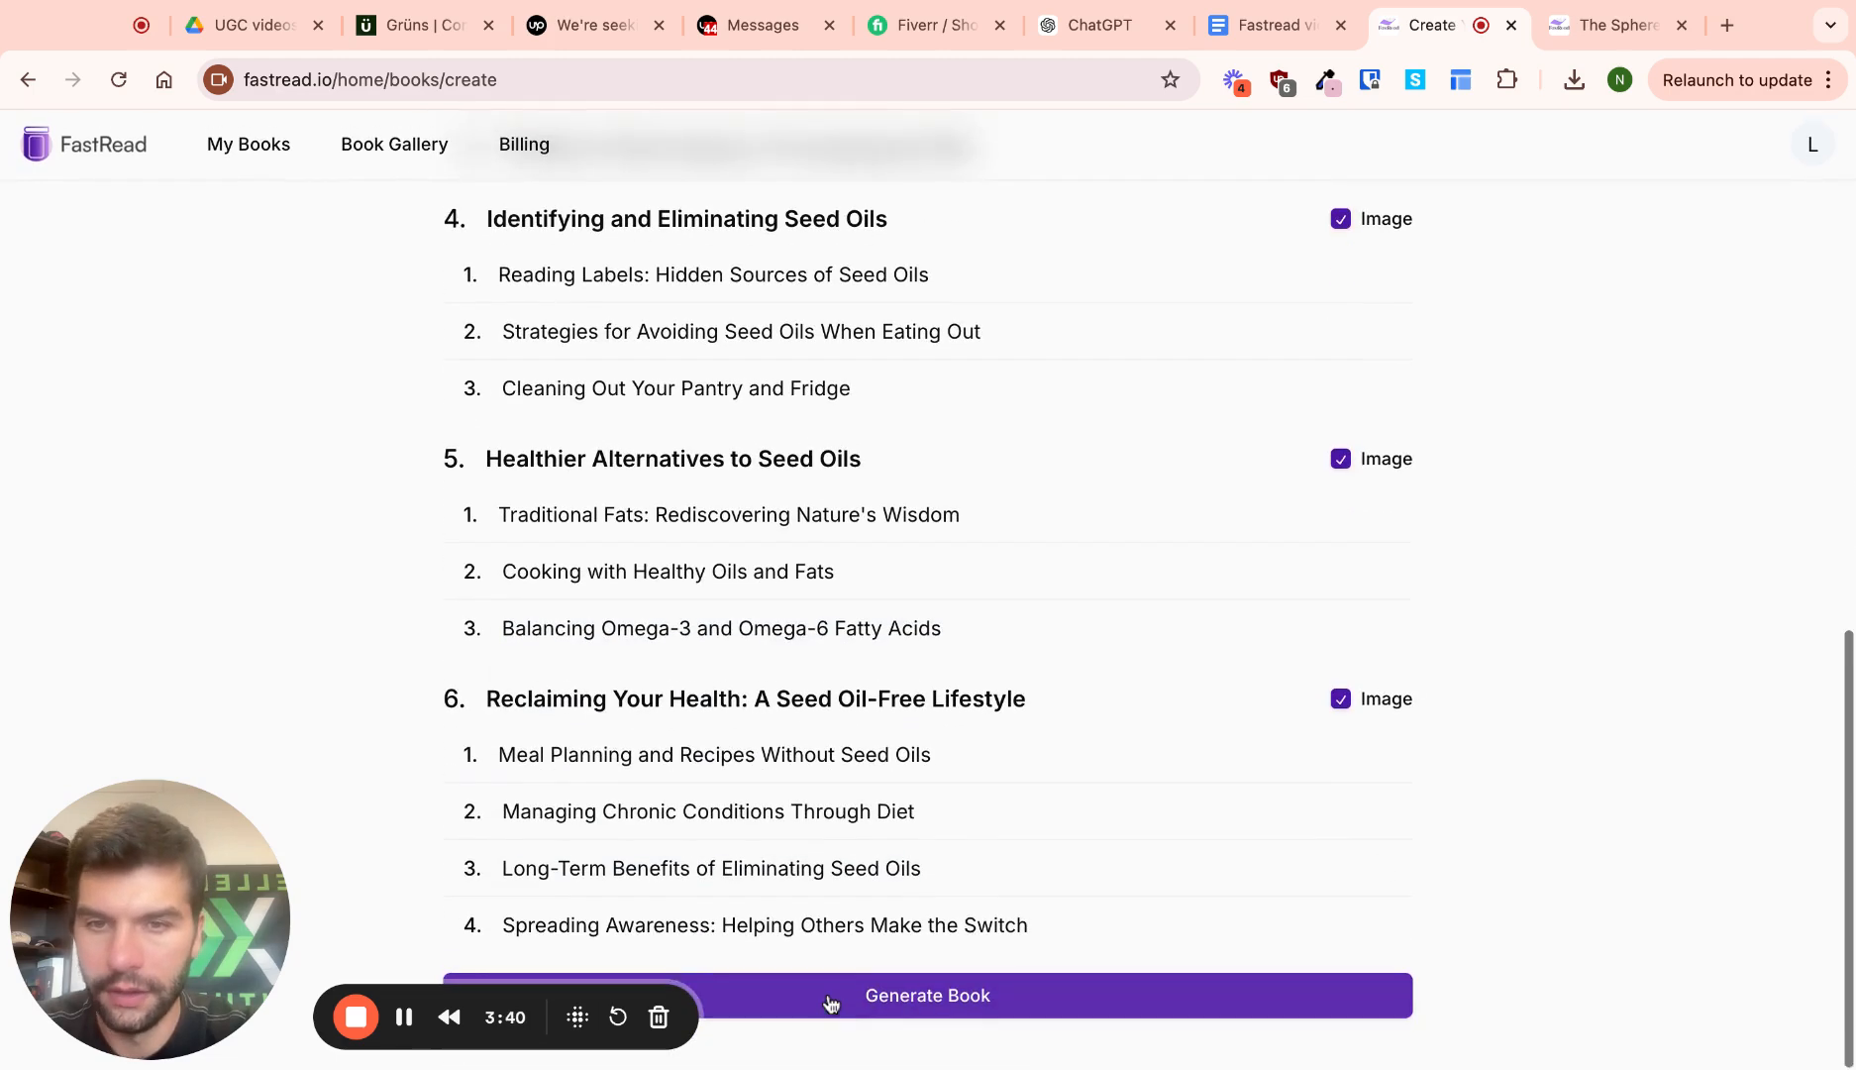
click(831, 997)
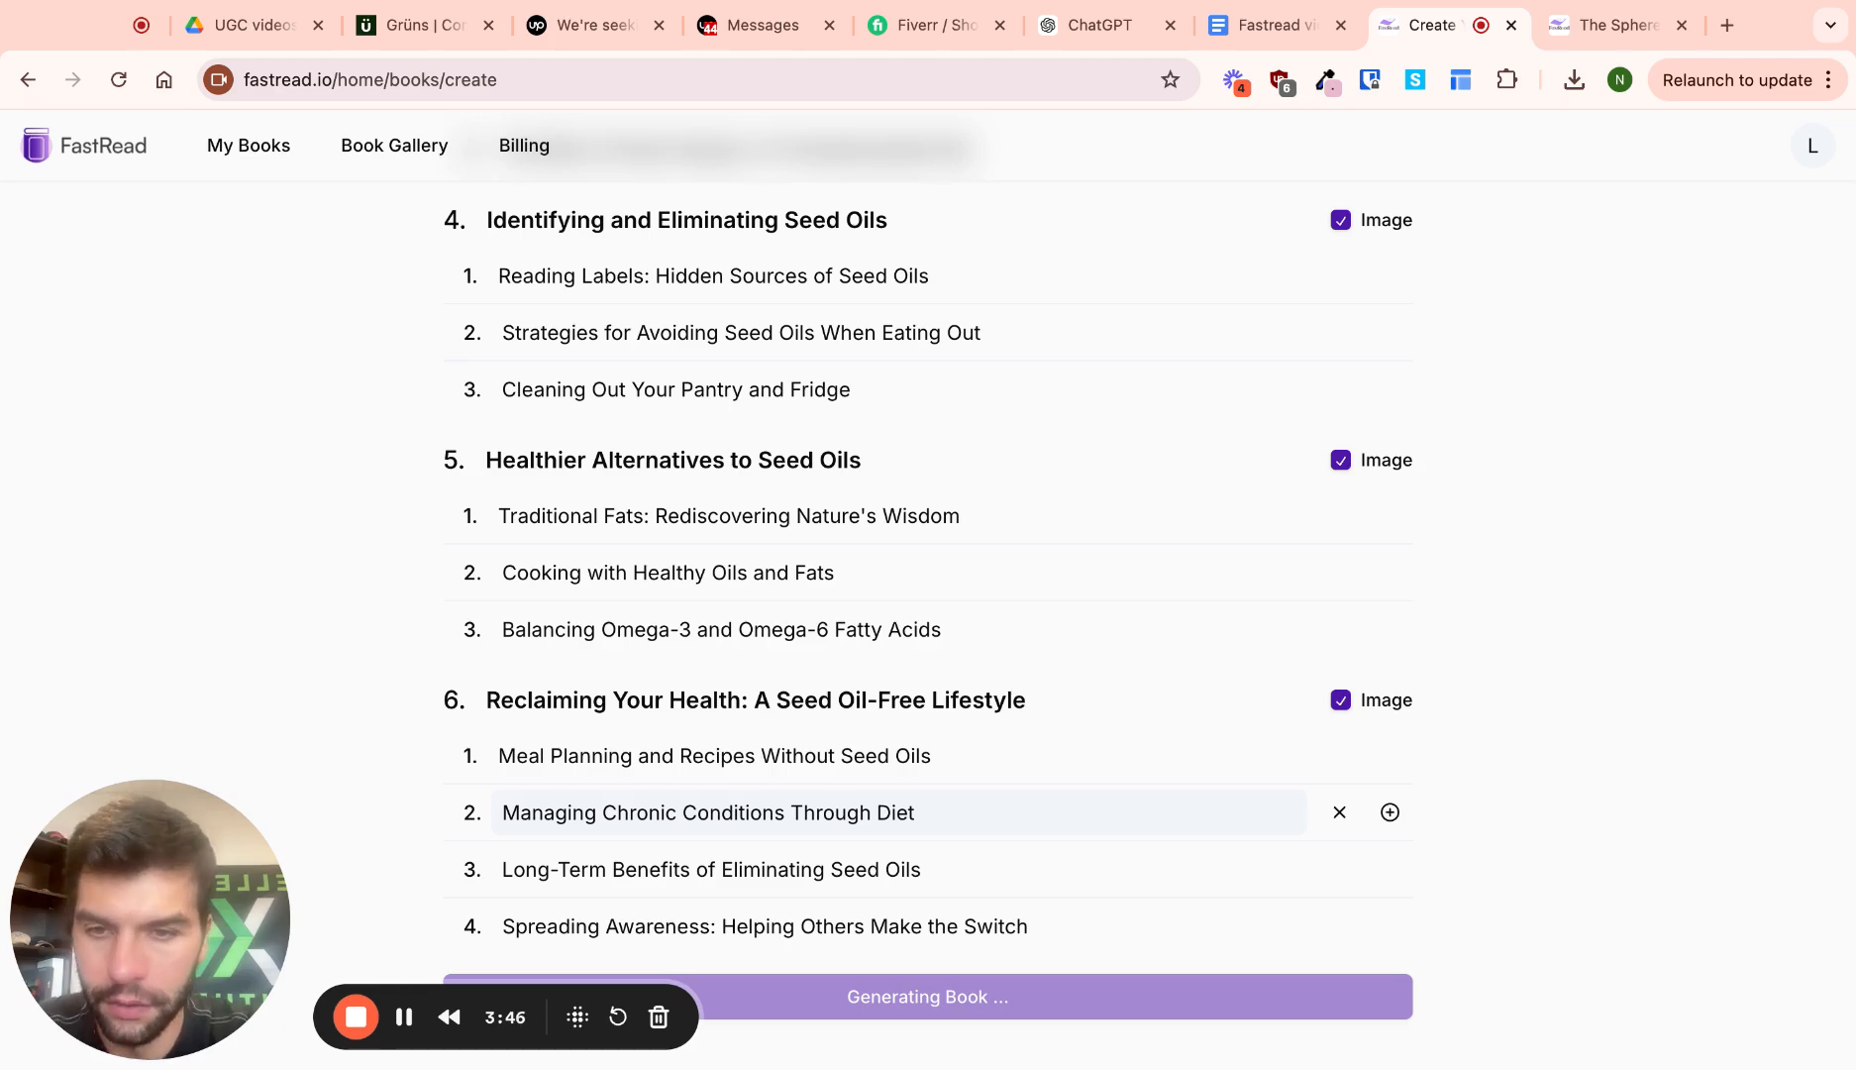
scroll(911, 750, up, 12)
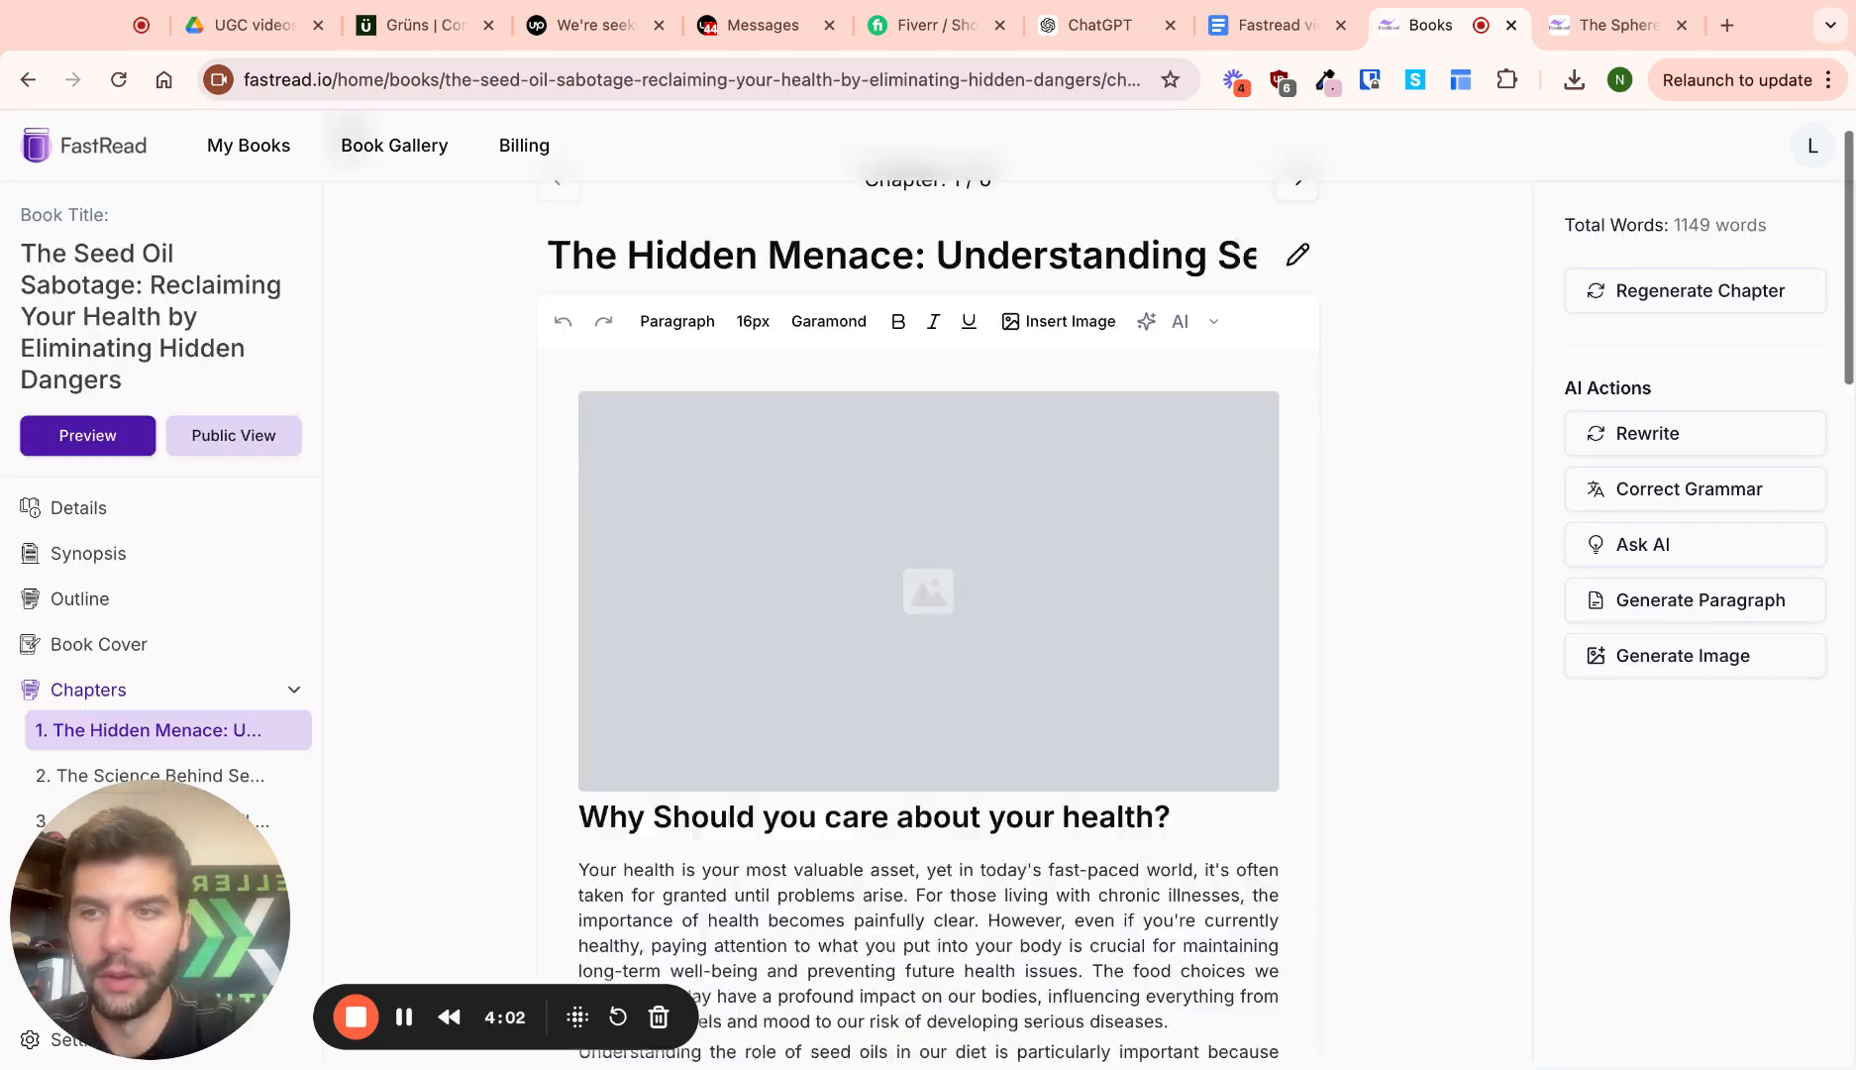
Delete the image at the top of chapter 1
scroll(910, 696, up, 20)
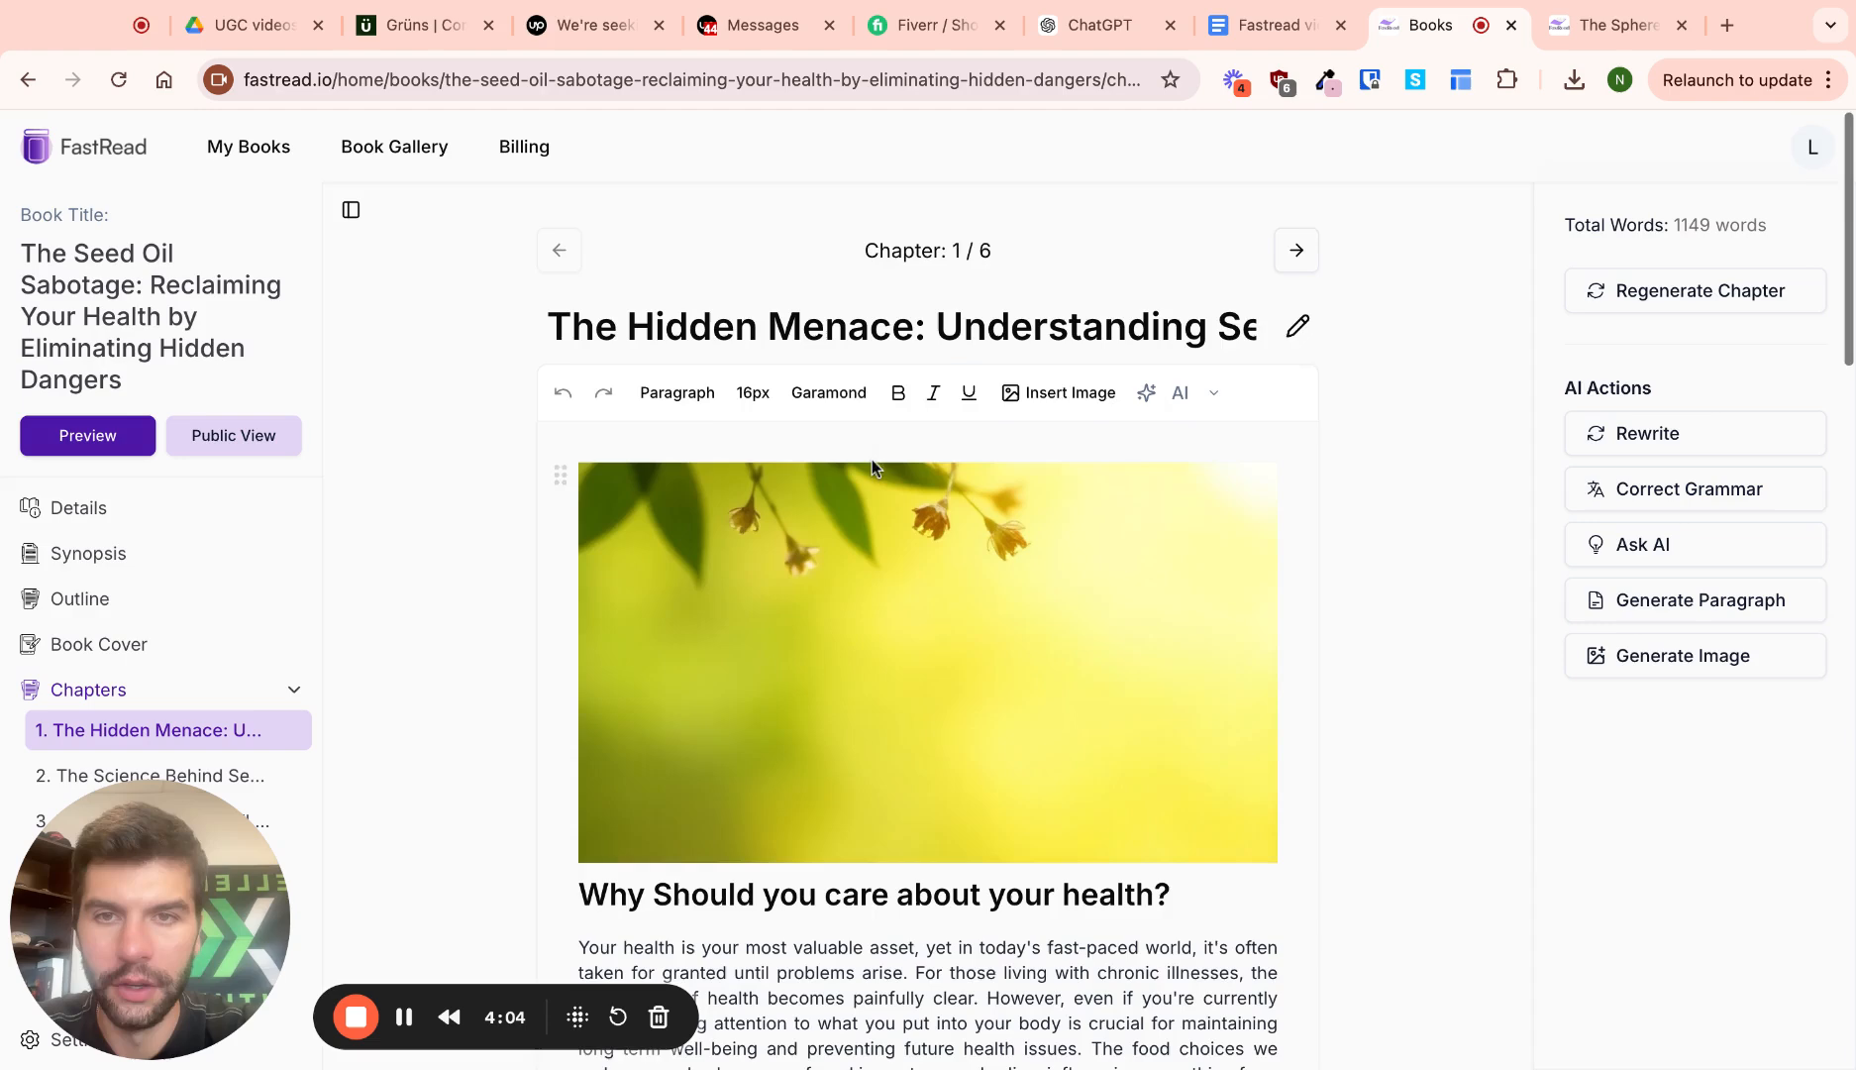
scroll(821, 673, down, 1)
scroll(822, 672, down, 1)
click(953, 401)
scroll(909, 512, down, 1)
scroll(911, 525, up, 3)
key(BackSpace)
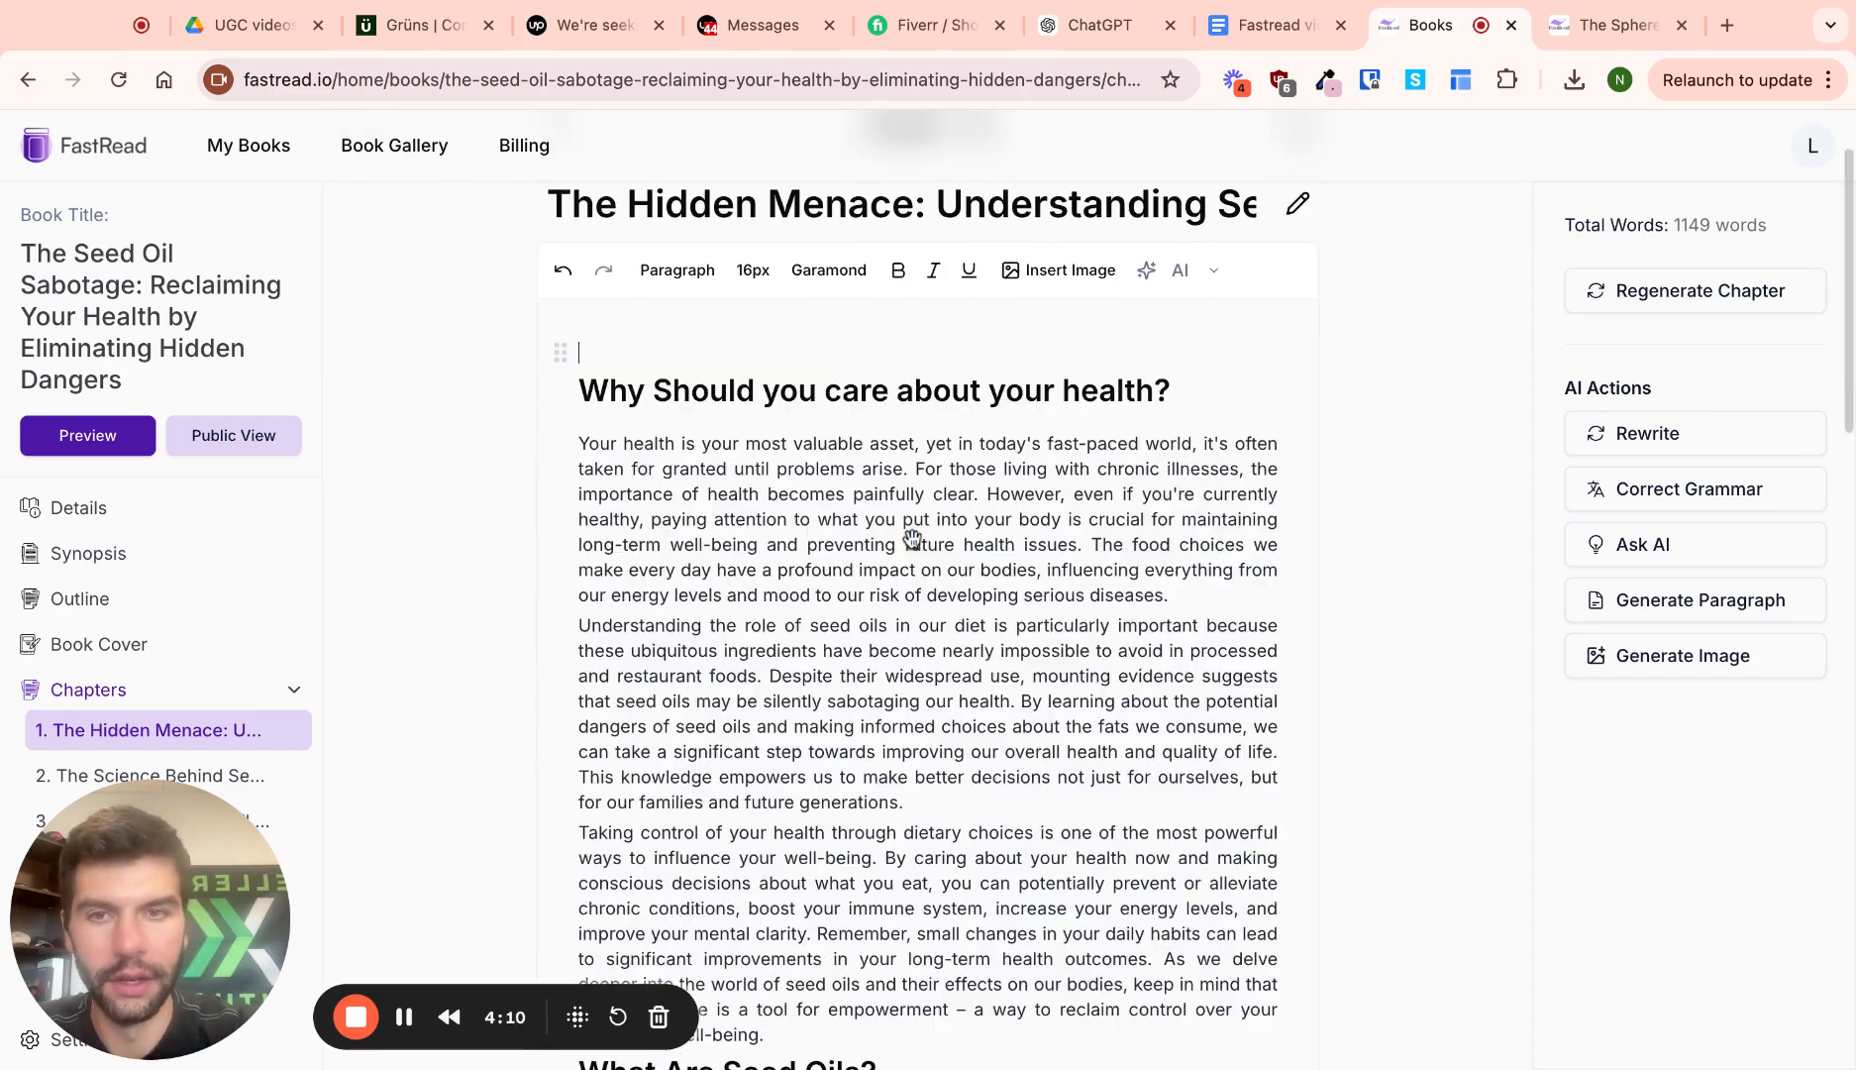
Read through chapter 1's sections on seed oils, their rise in diets, and common sources
scroll(847, 310, down, 1)
scroll(1072, 574, down, 5)
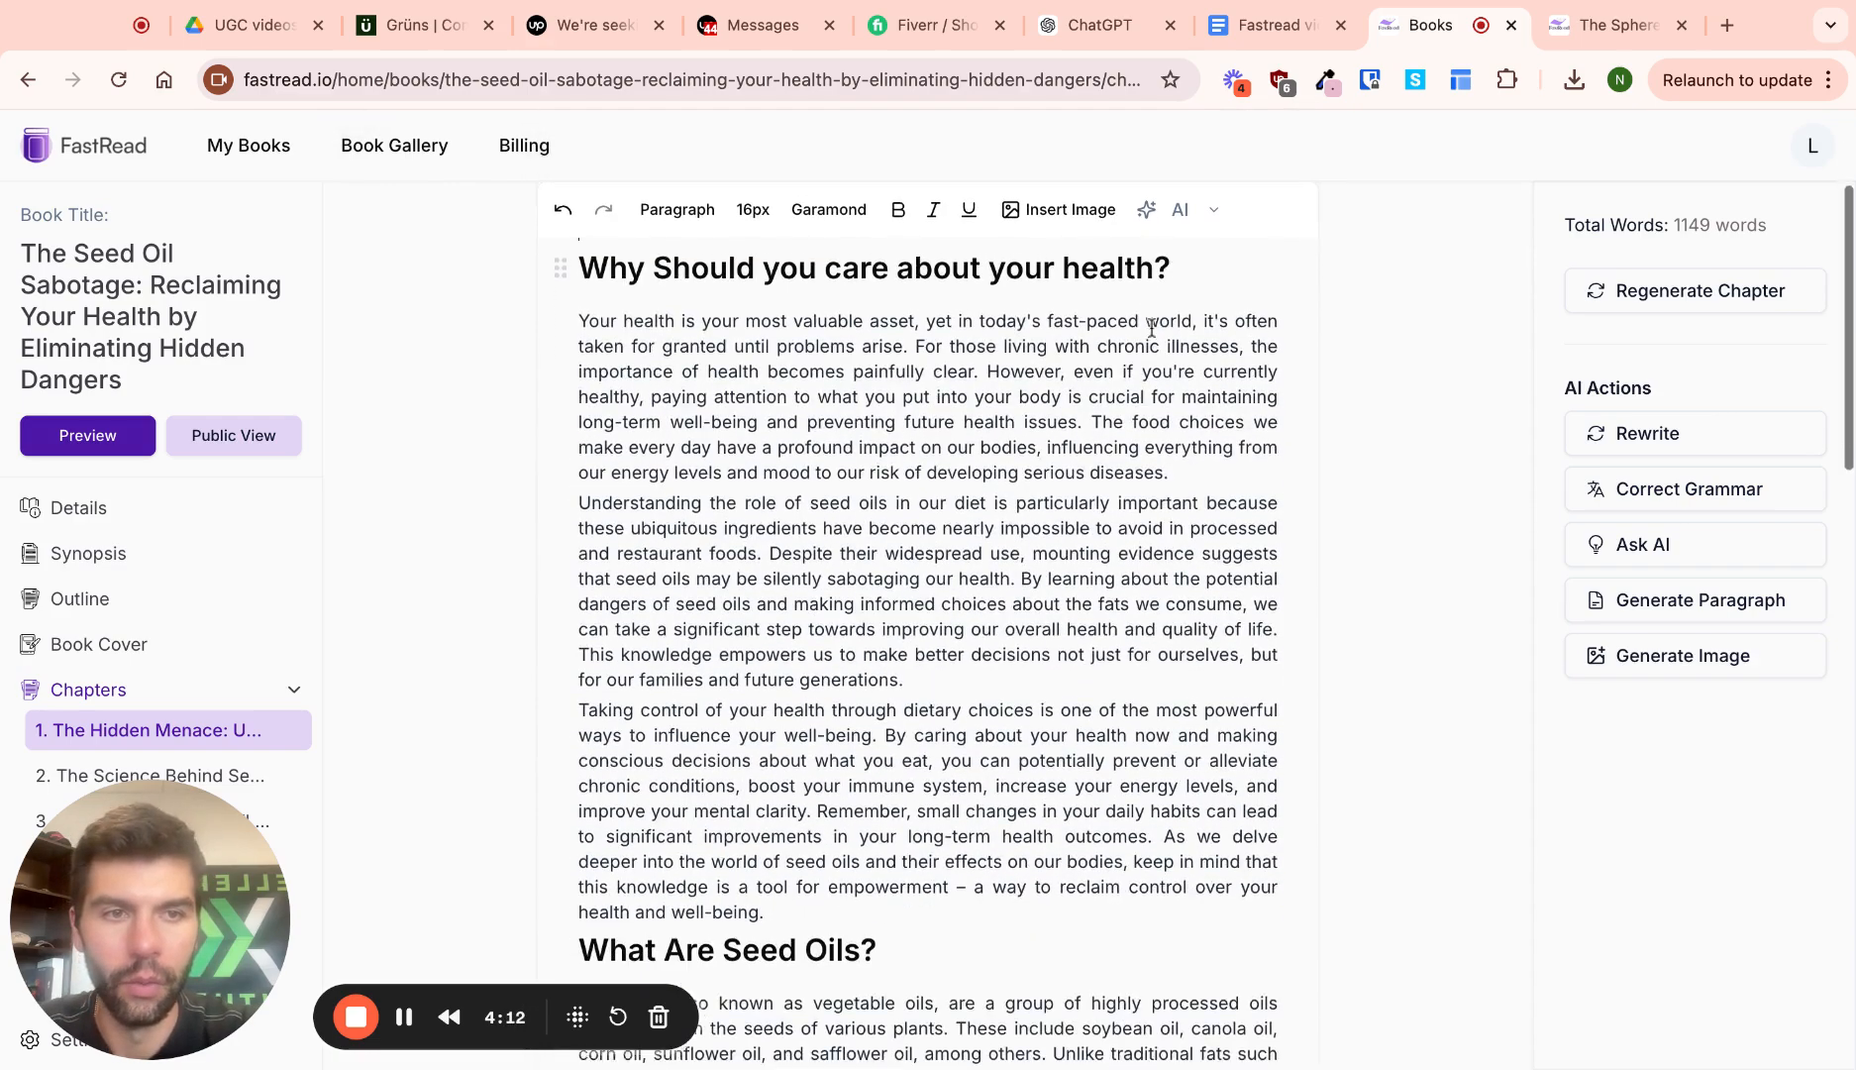
scroll(1073, 574, down, 3)
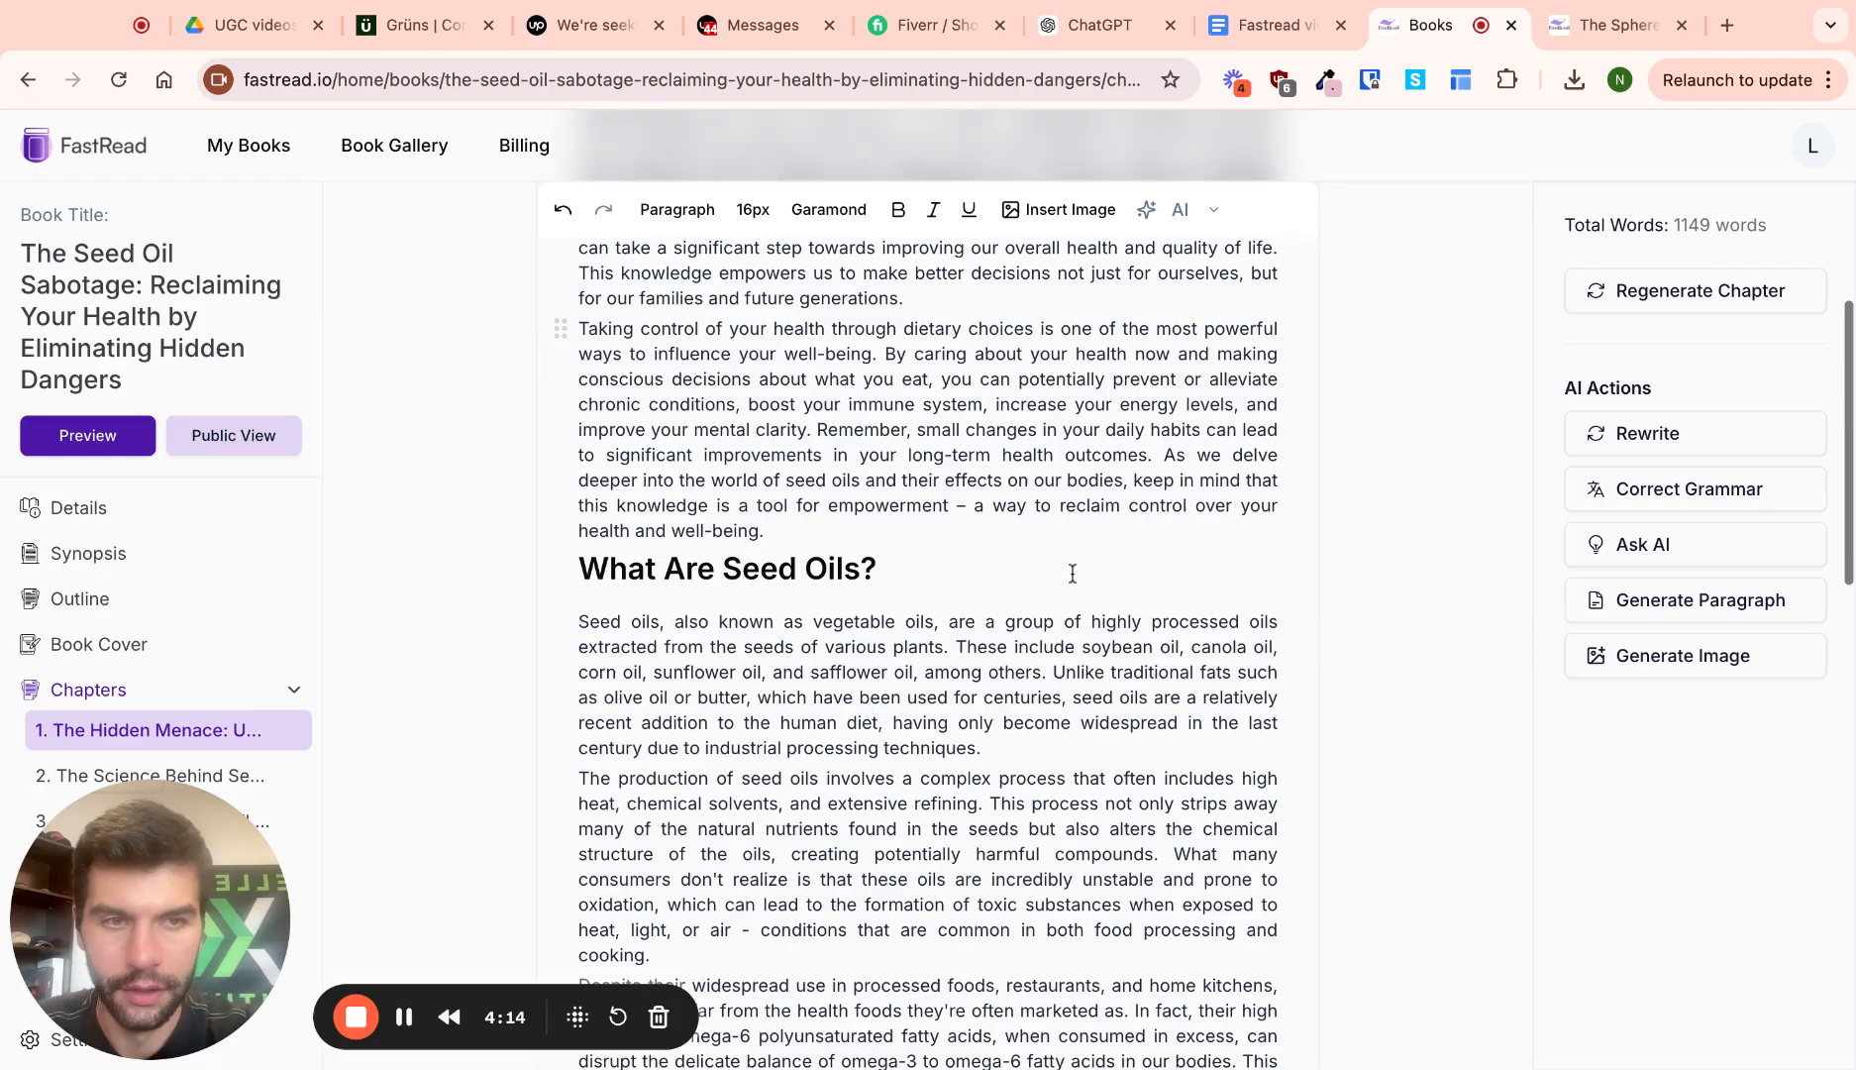
scroll(1073, 574, down, 12)
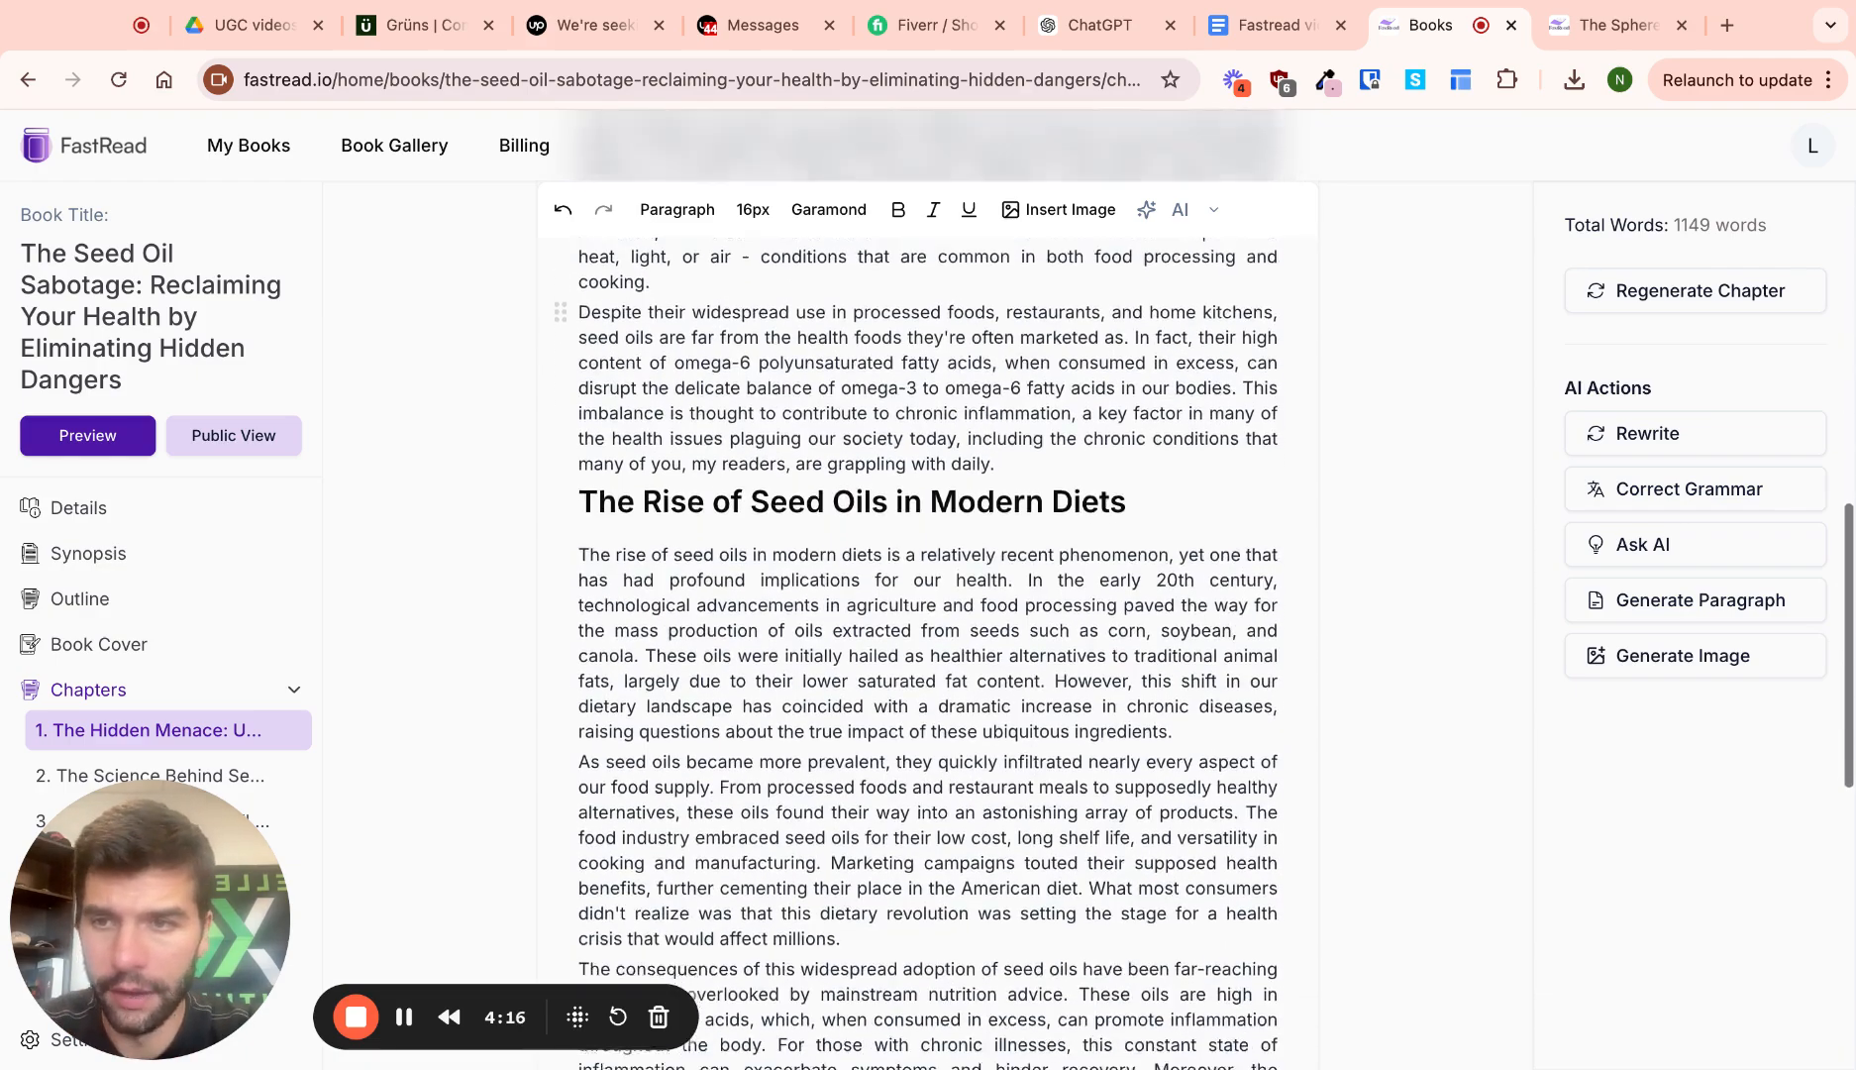
scroll(1067, 570, down, 10)
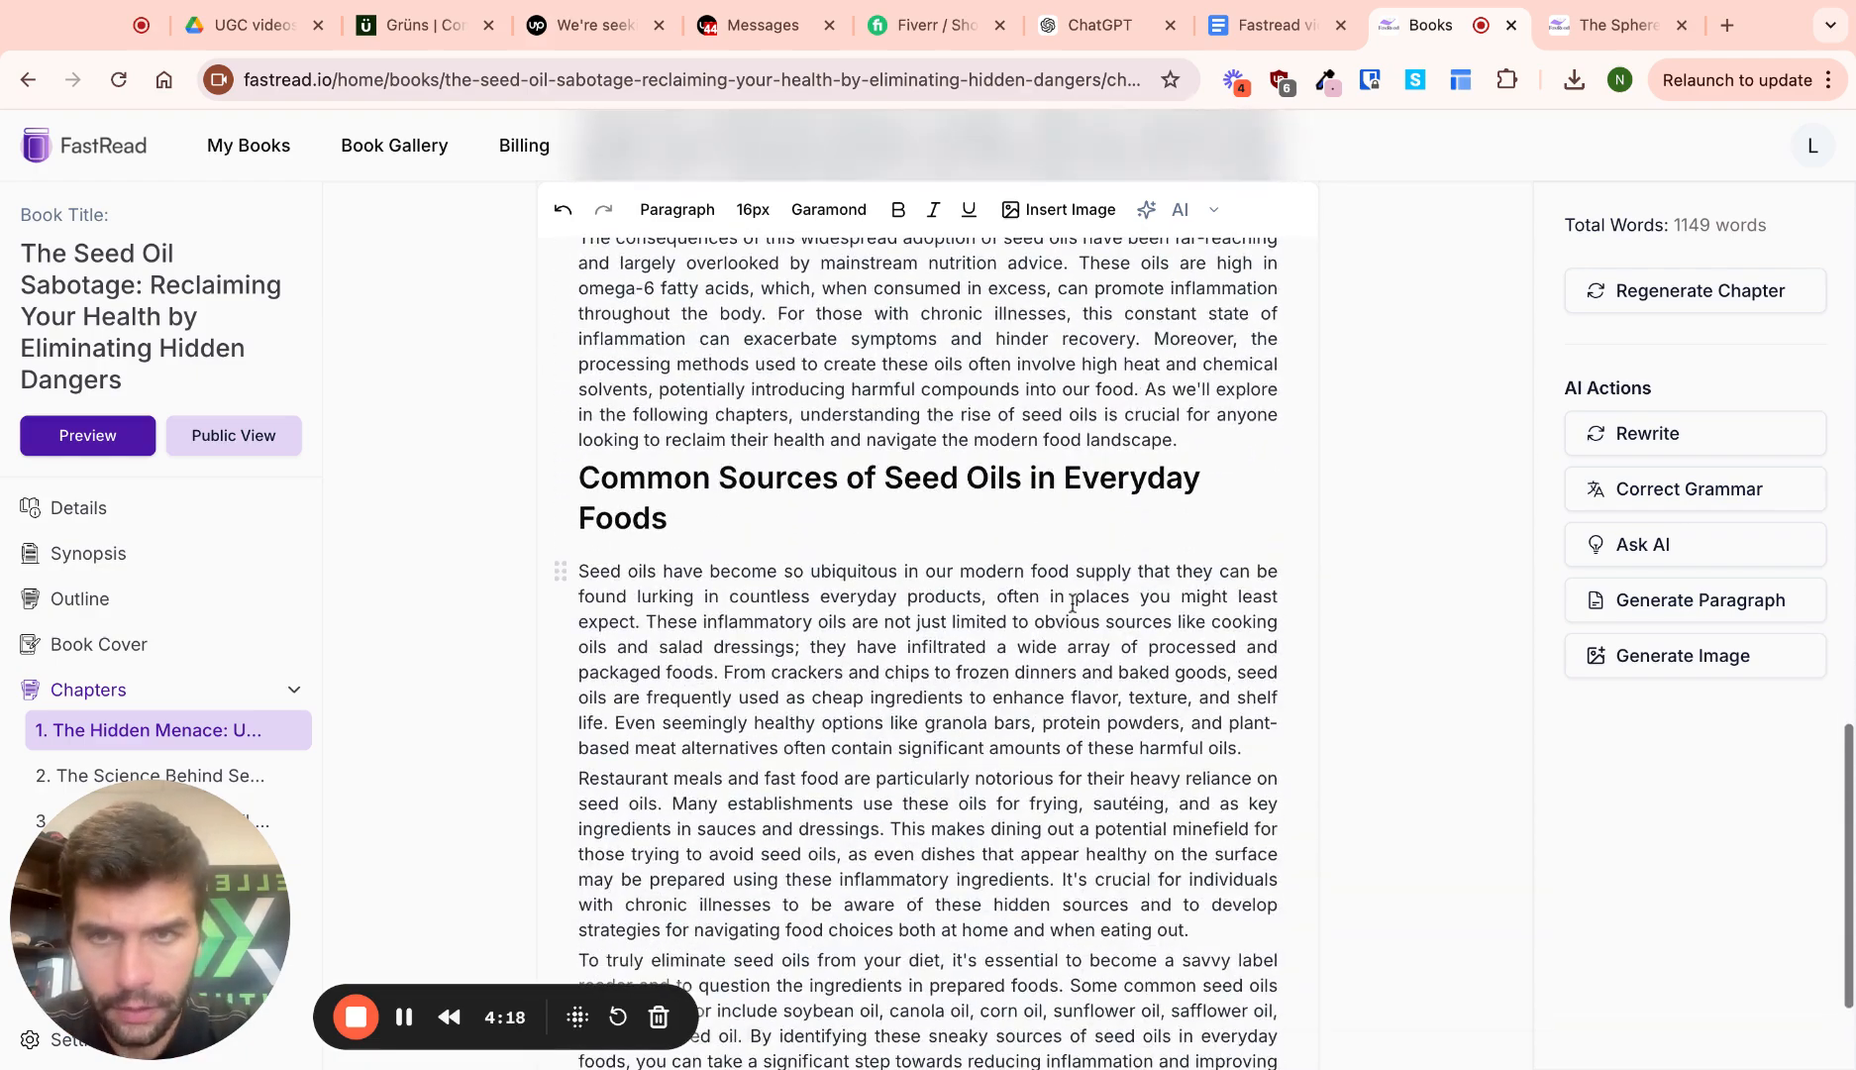
scroll(1072, 601, up, 20)
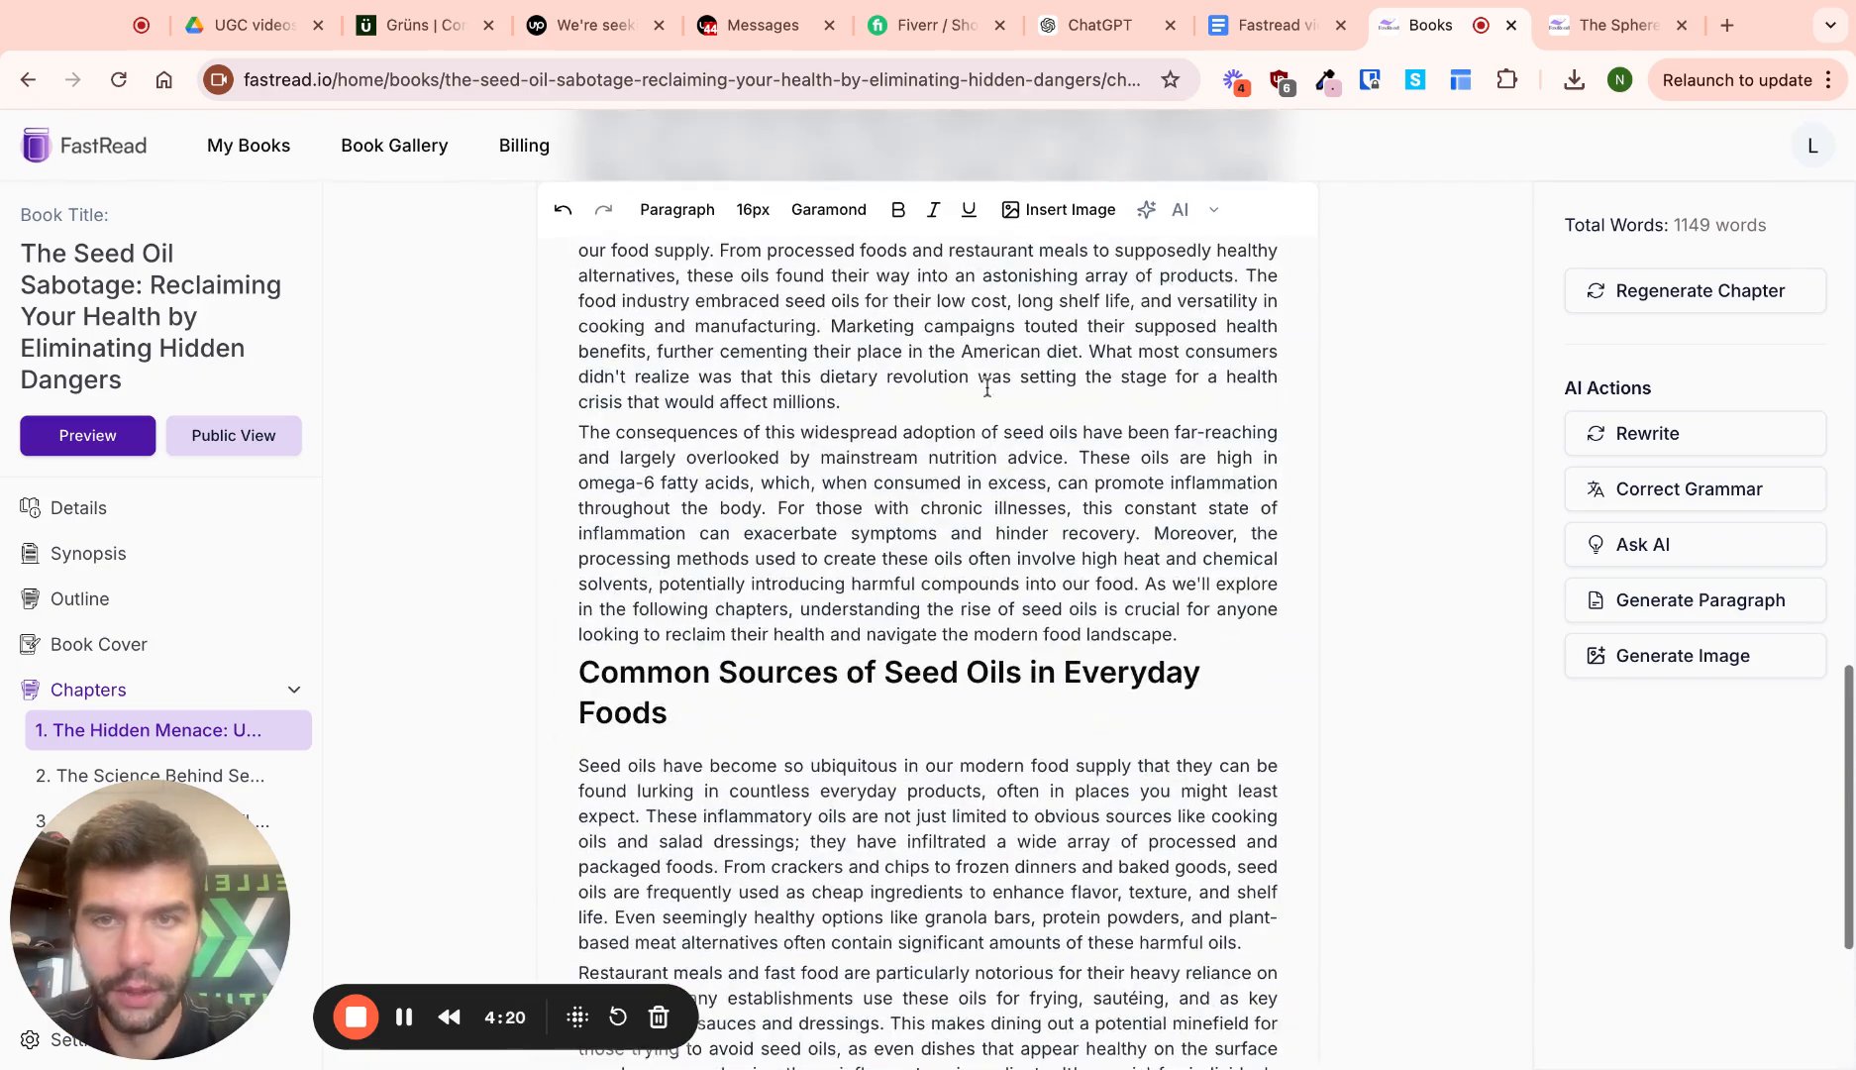
scroll(982, 386, up, 4)
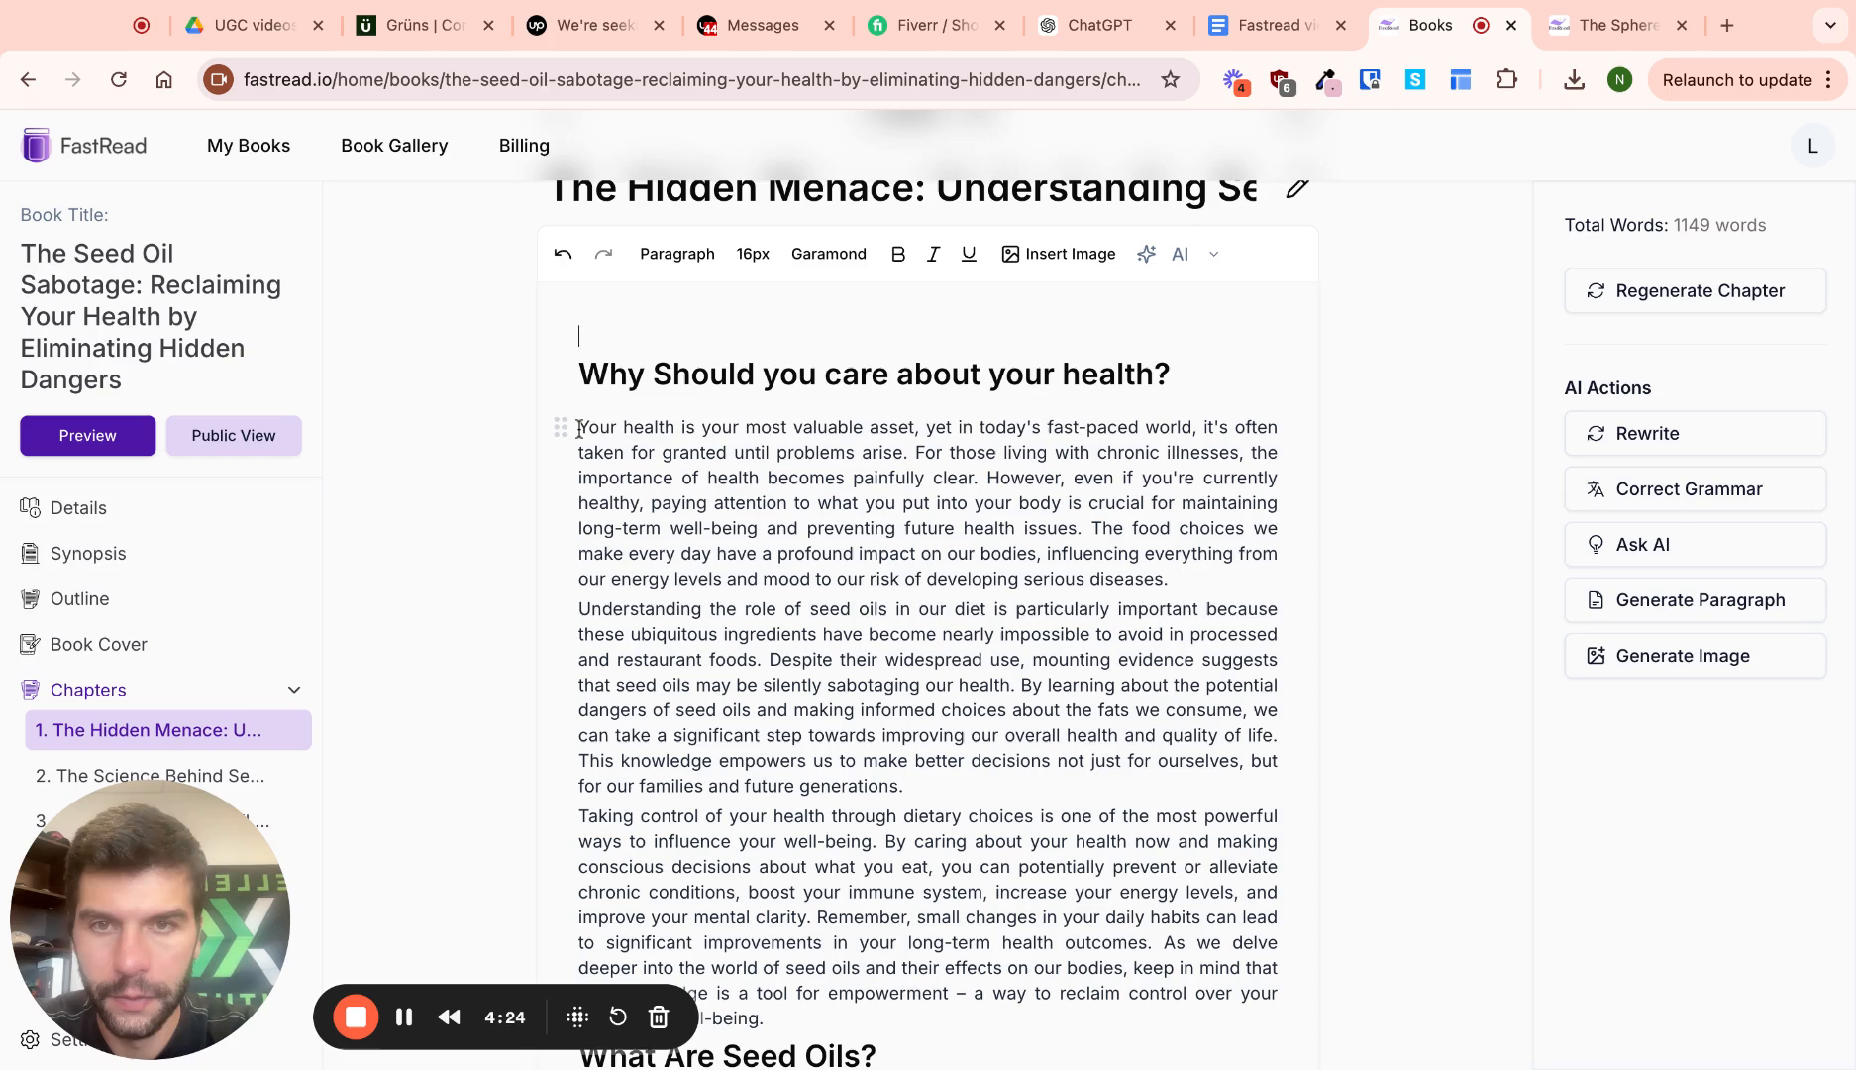
Have the AI lengthen the chapter's opening sentence using the prompt 'make this longer'
drag(580, 429, 1054, 429)
drag(579, 429, 909, 453)
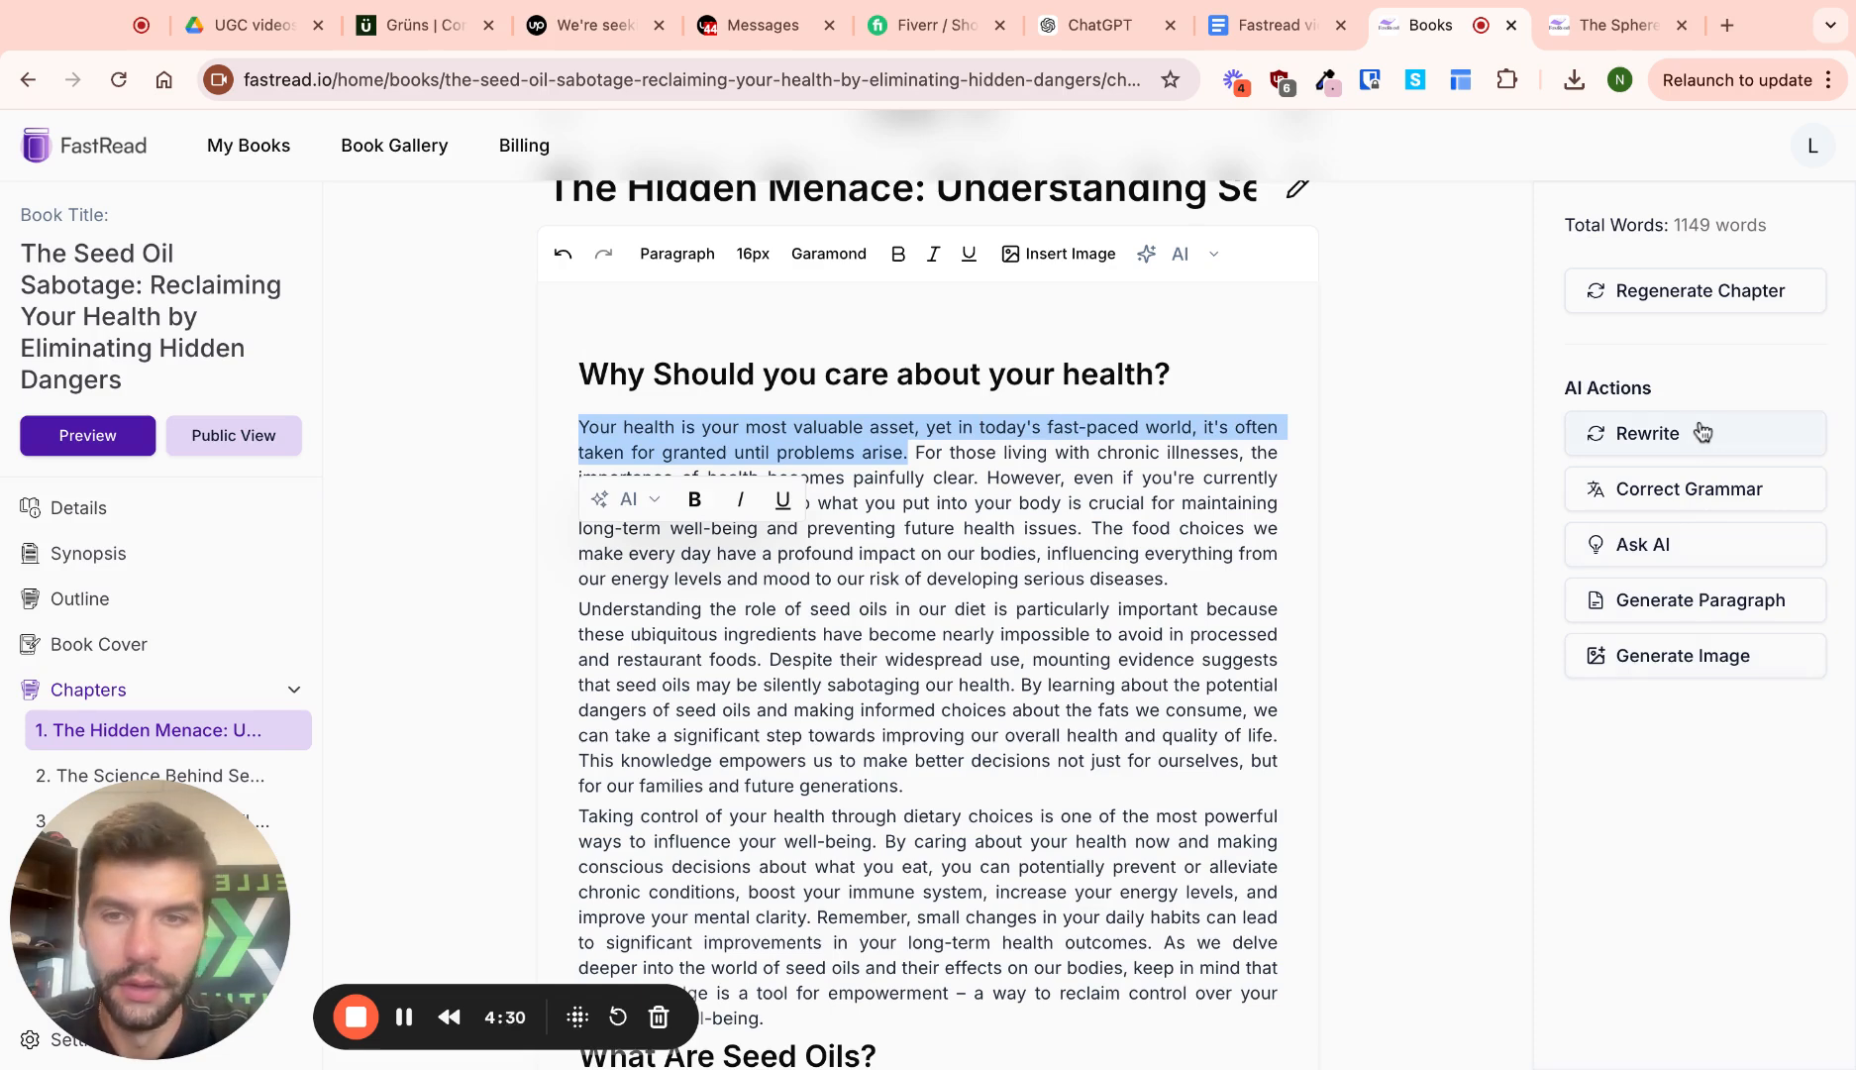
click(1661, 557)
click(1543, 698)
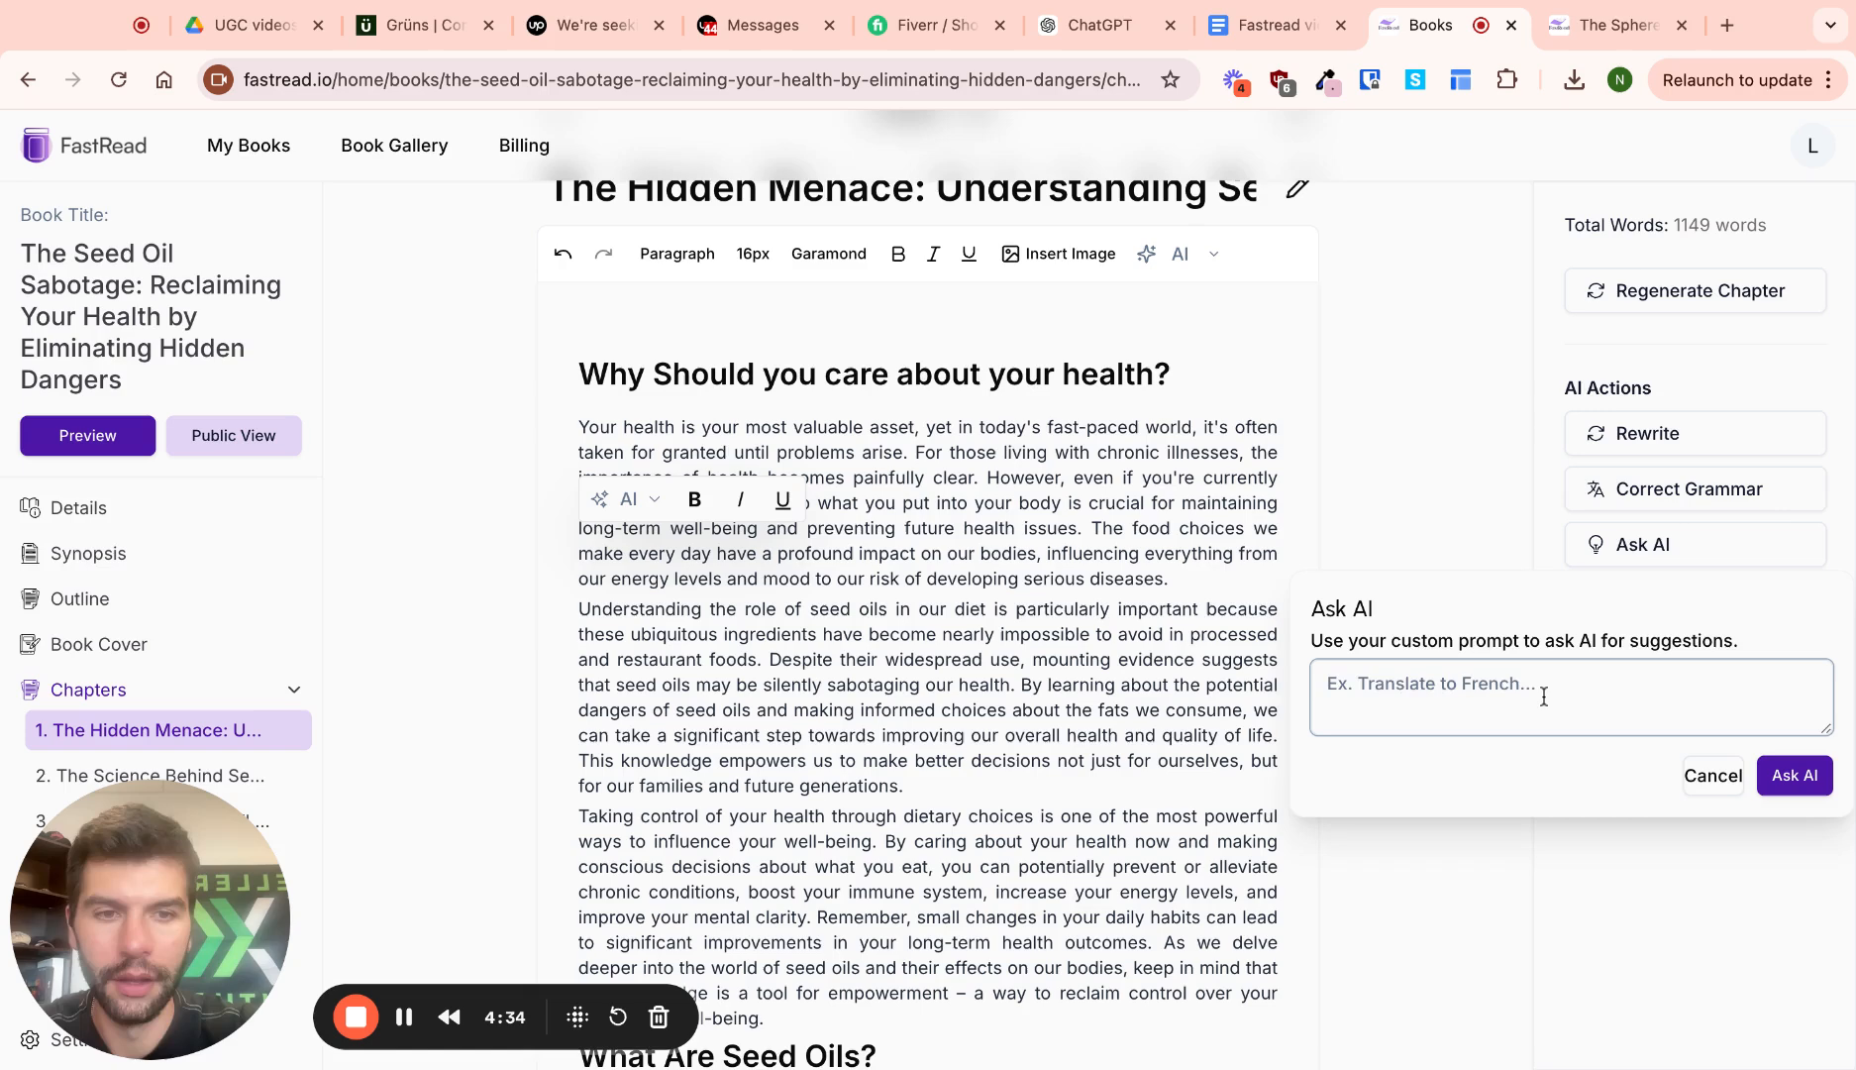
text(make this longer)
click(1795, 775)
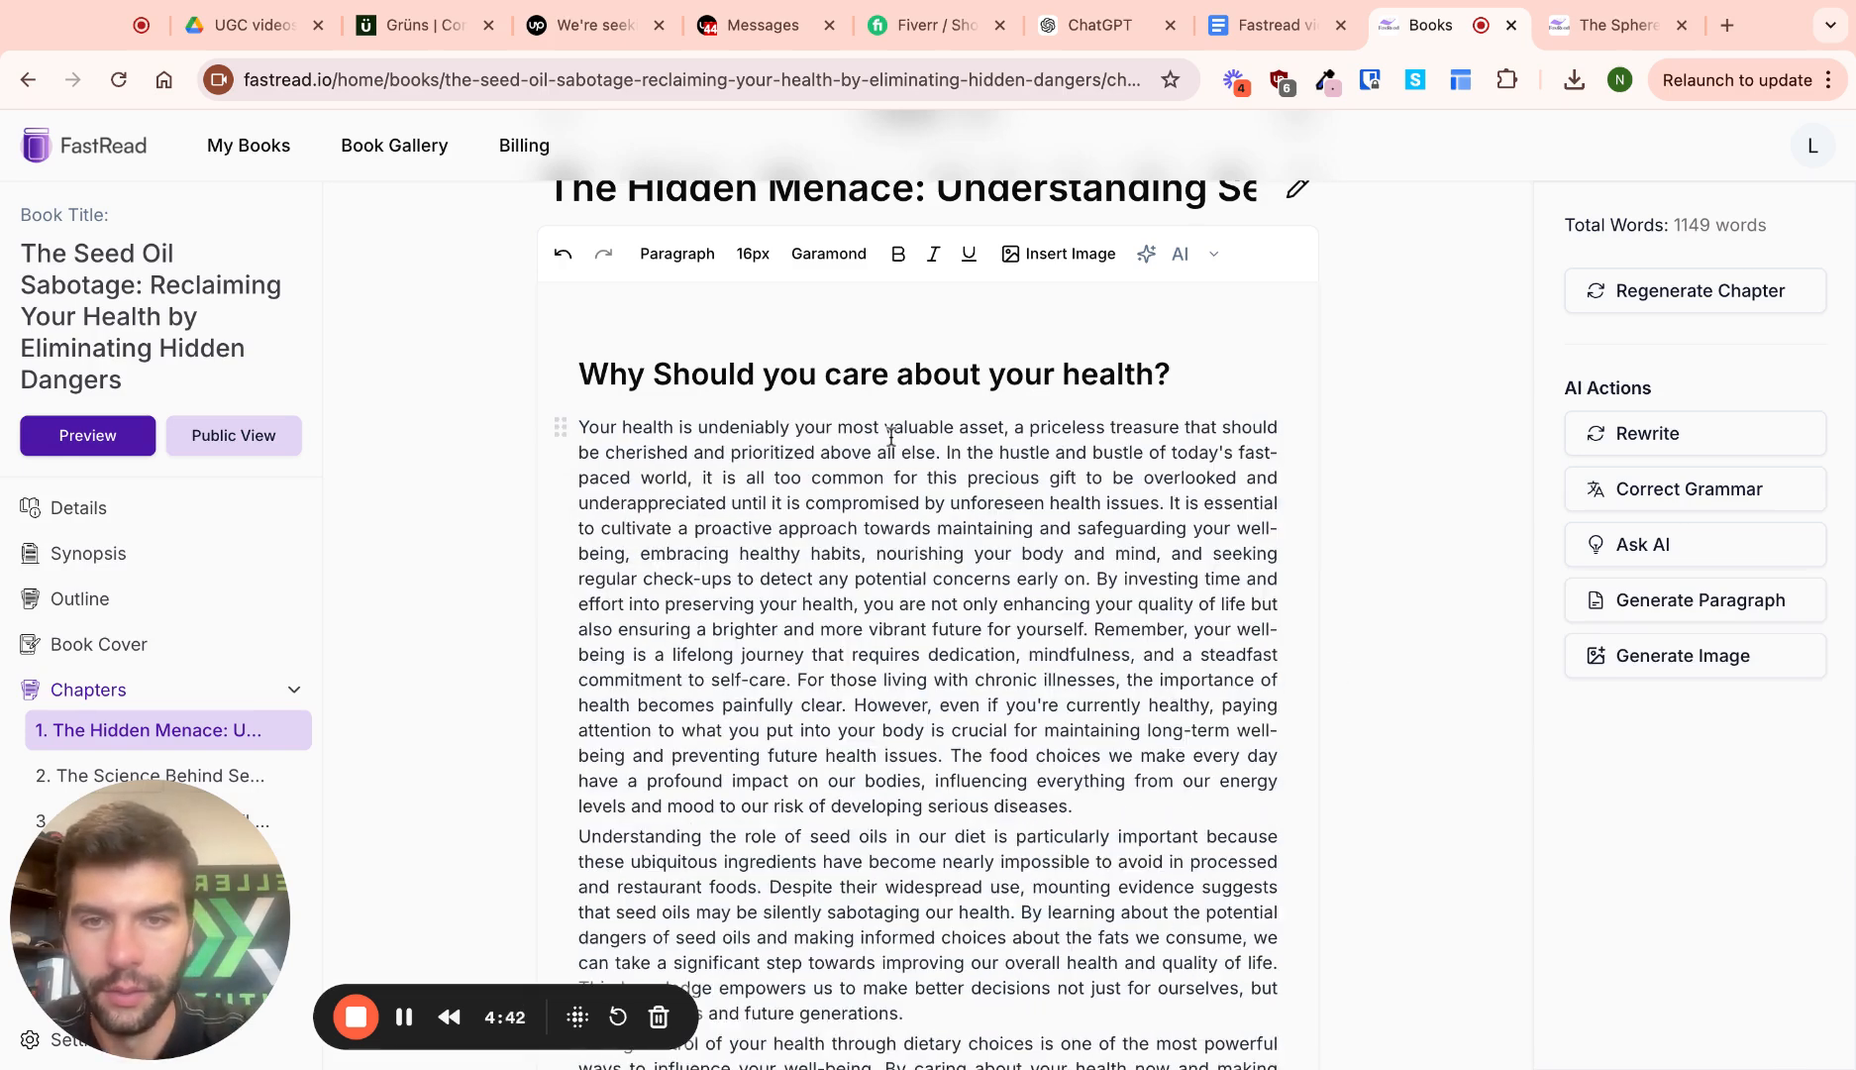
scroll(1031, 644, down, 1)
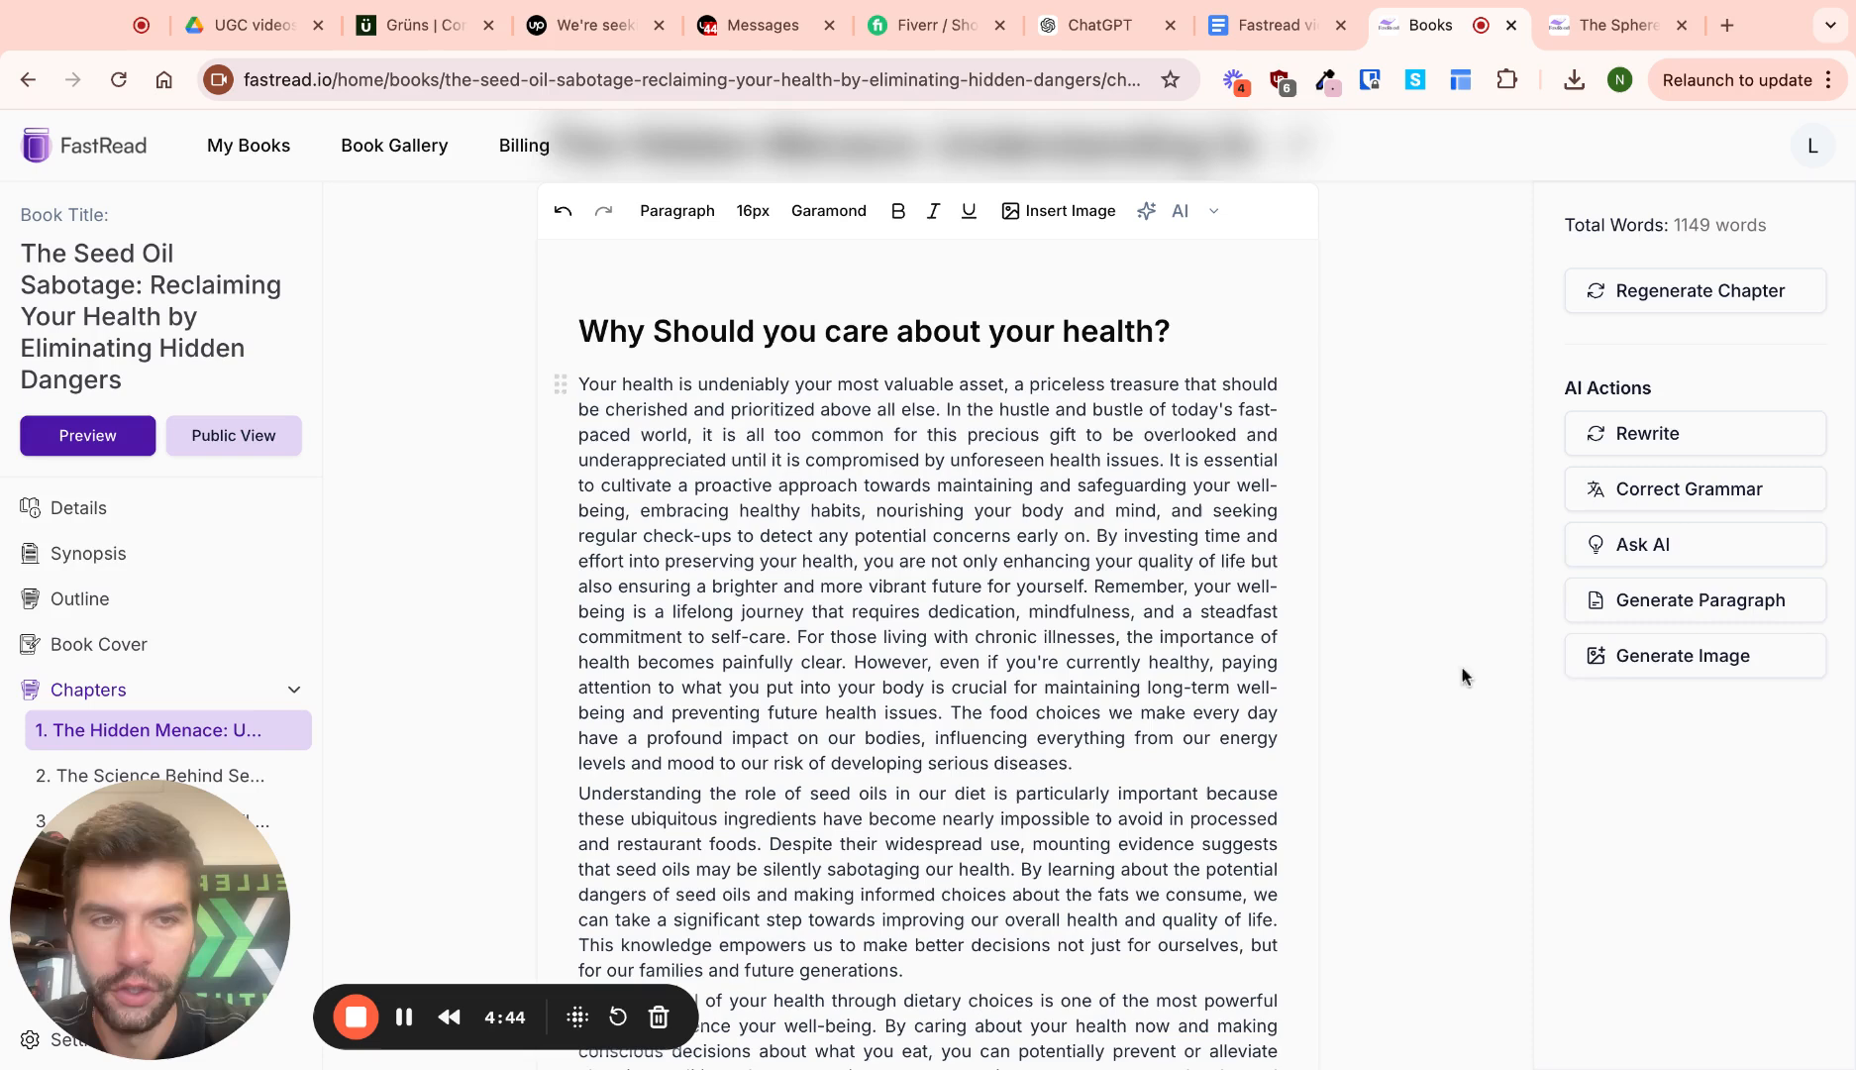
scroll(1031, 714, down, 1)
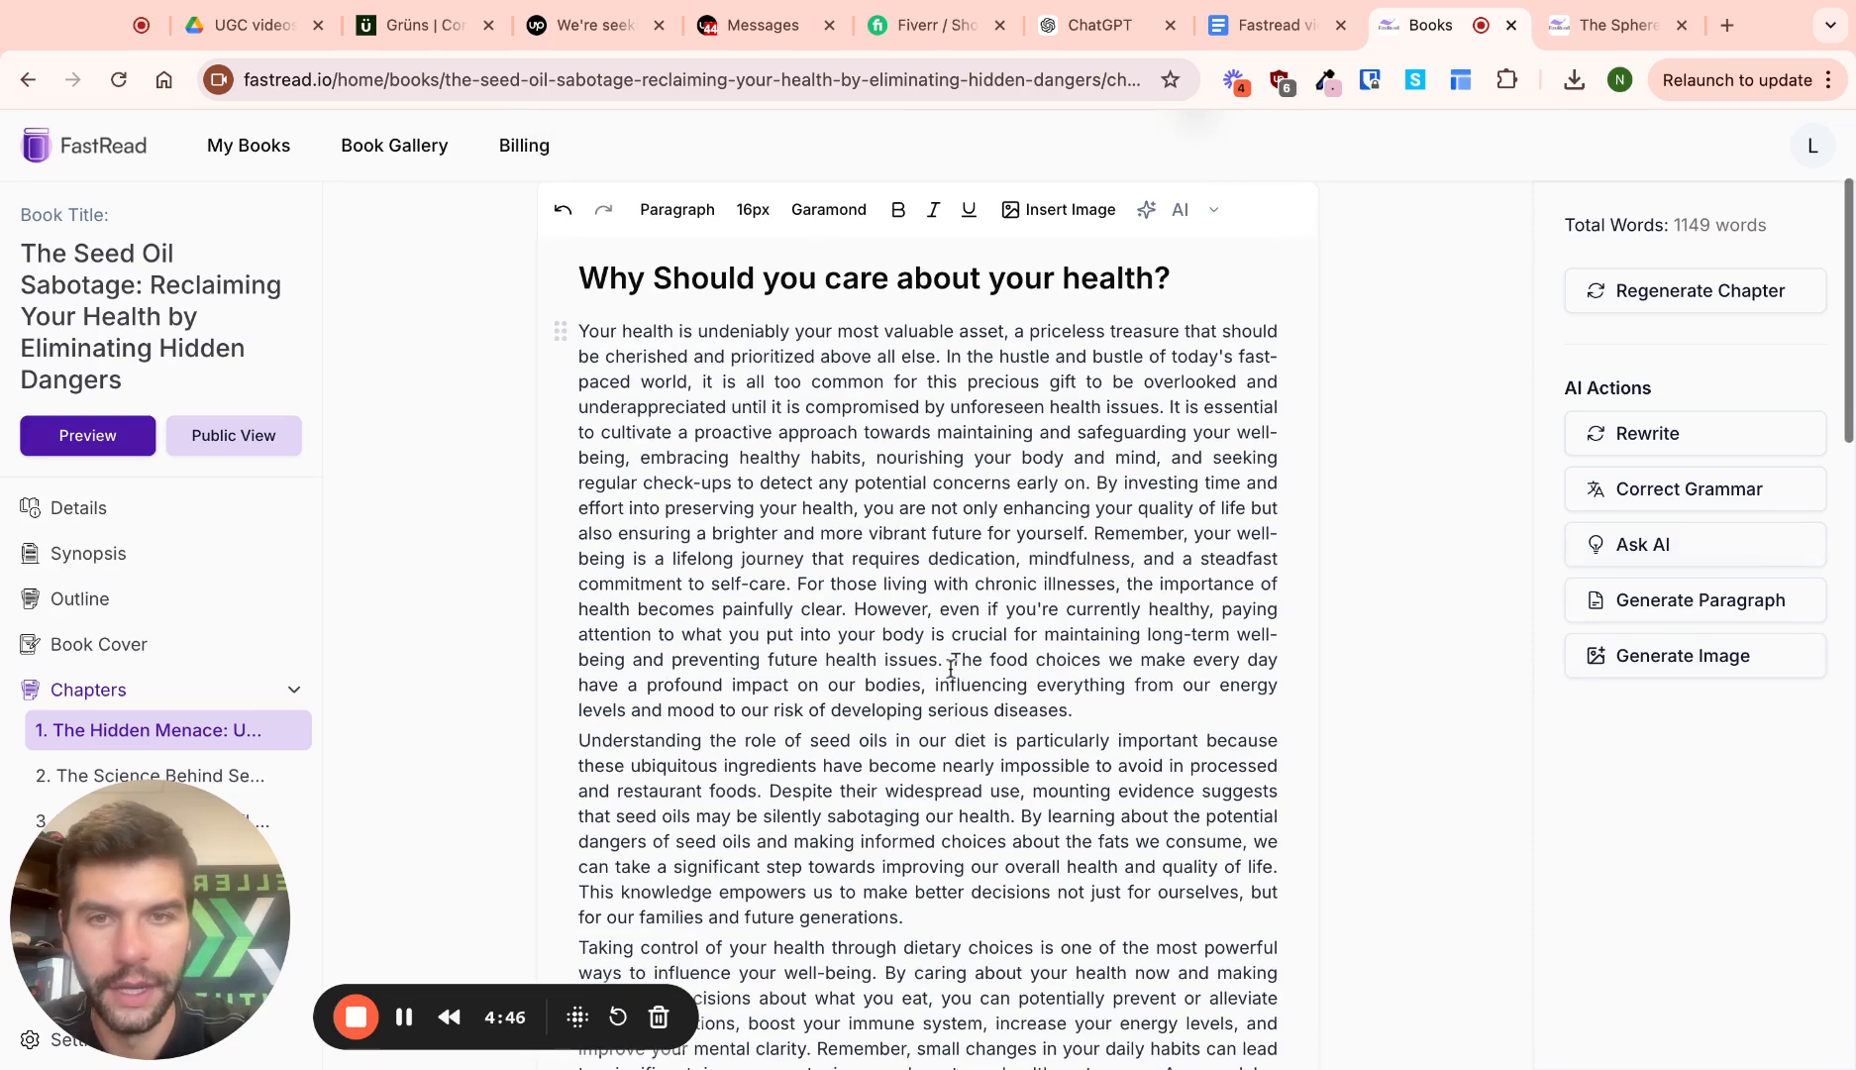
Insert an AI image generated from 'vegetable oils' at the start of chapter 1
click(1649, 662)
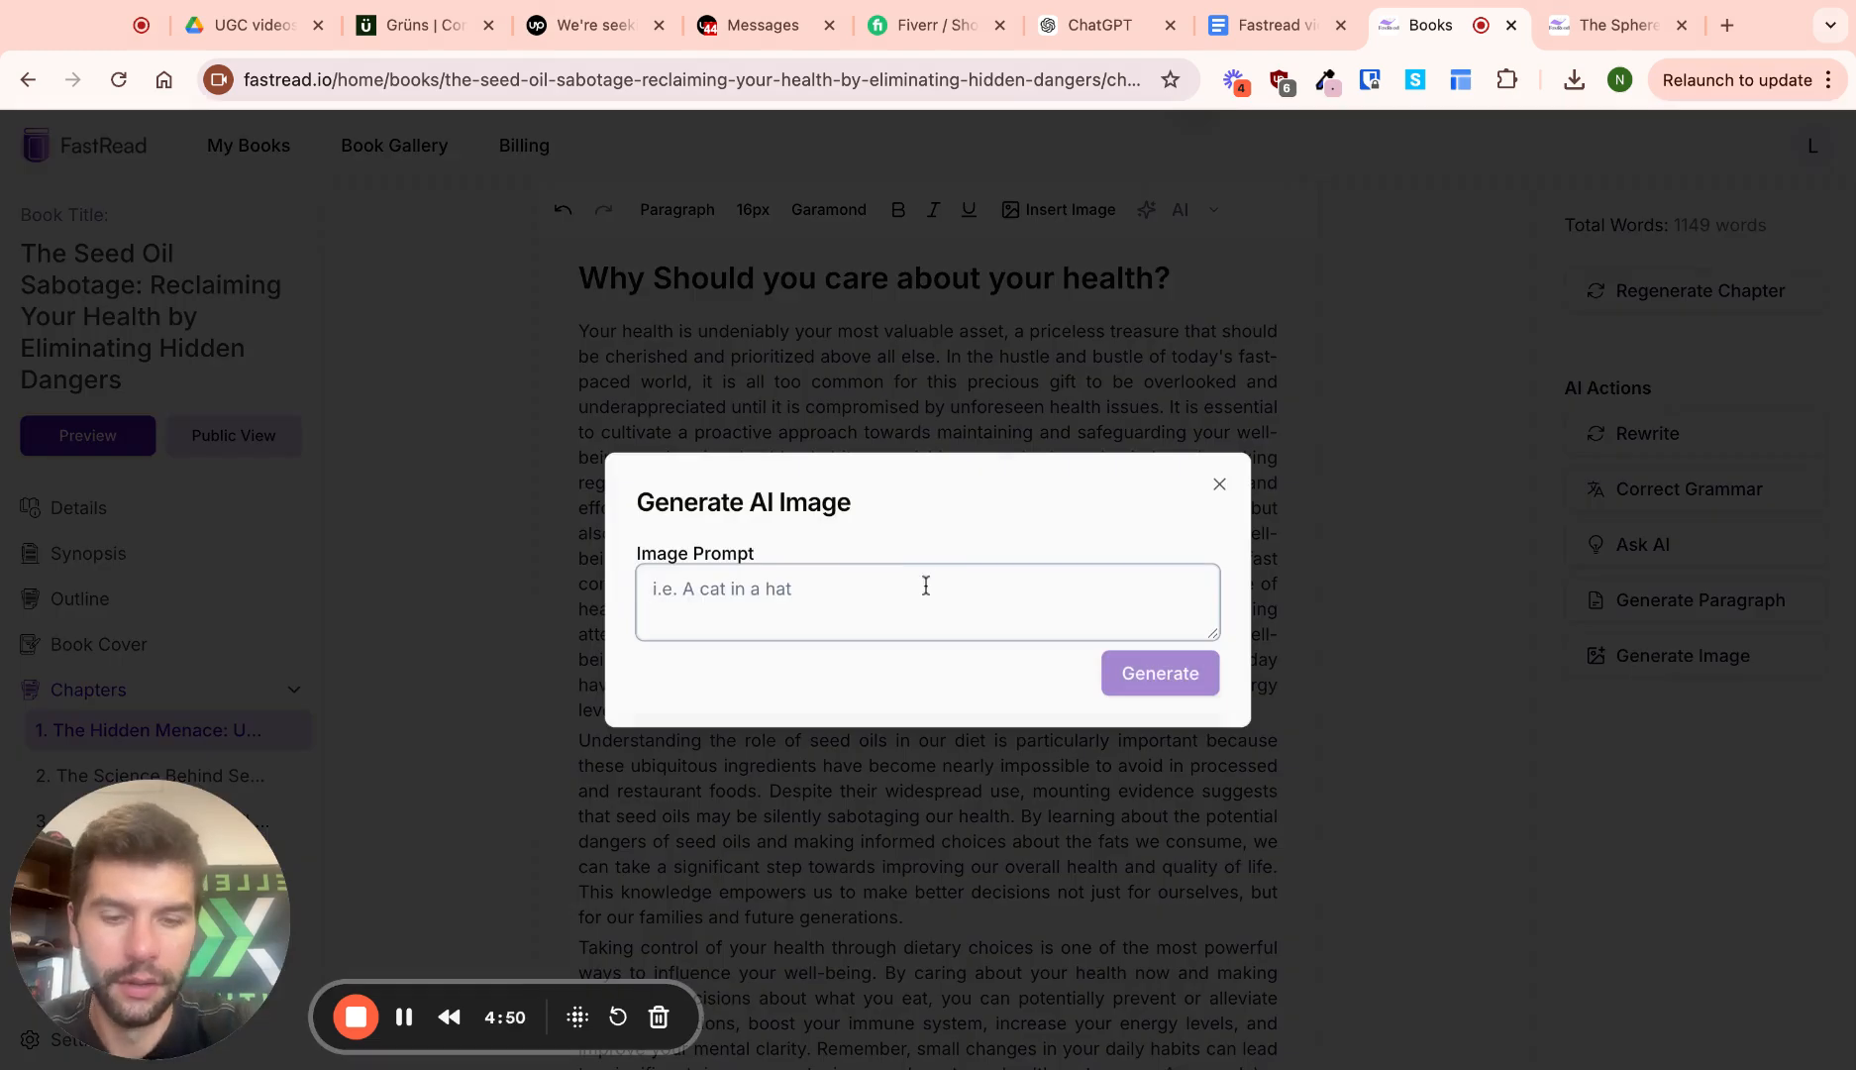
text(vegetable oils)
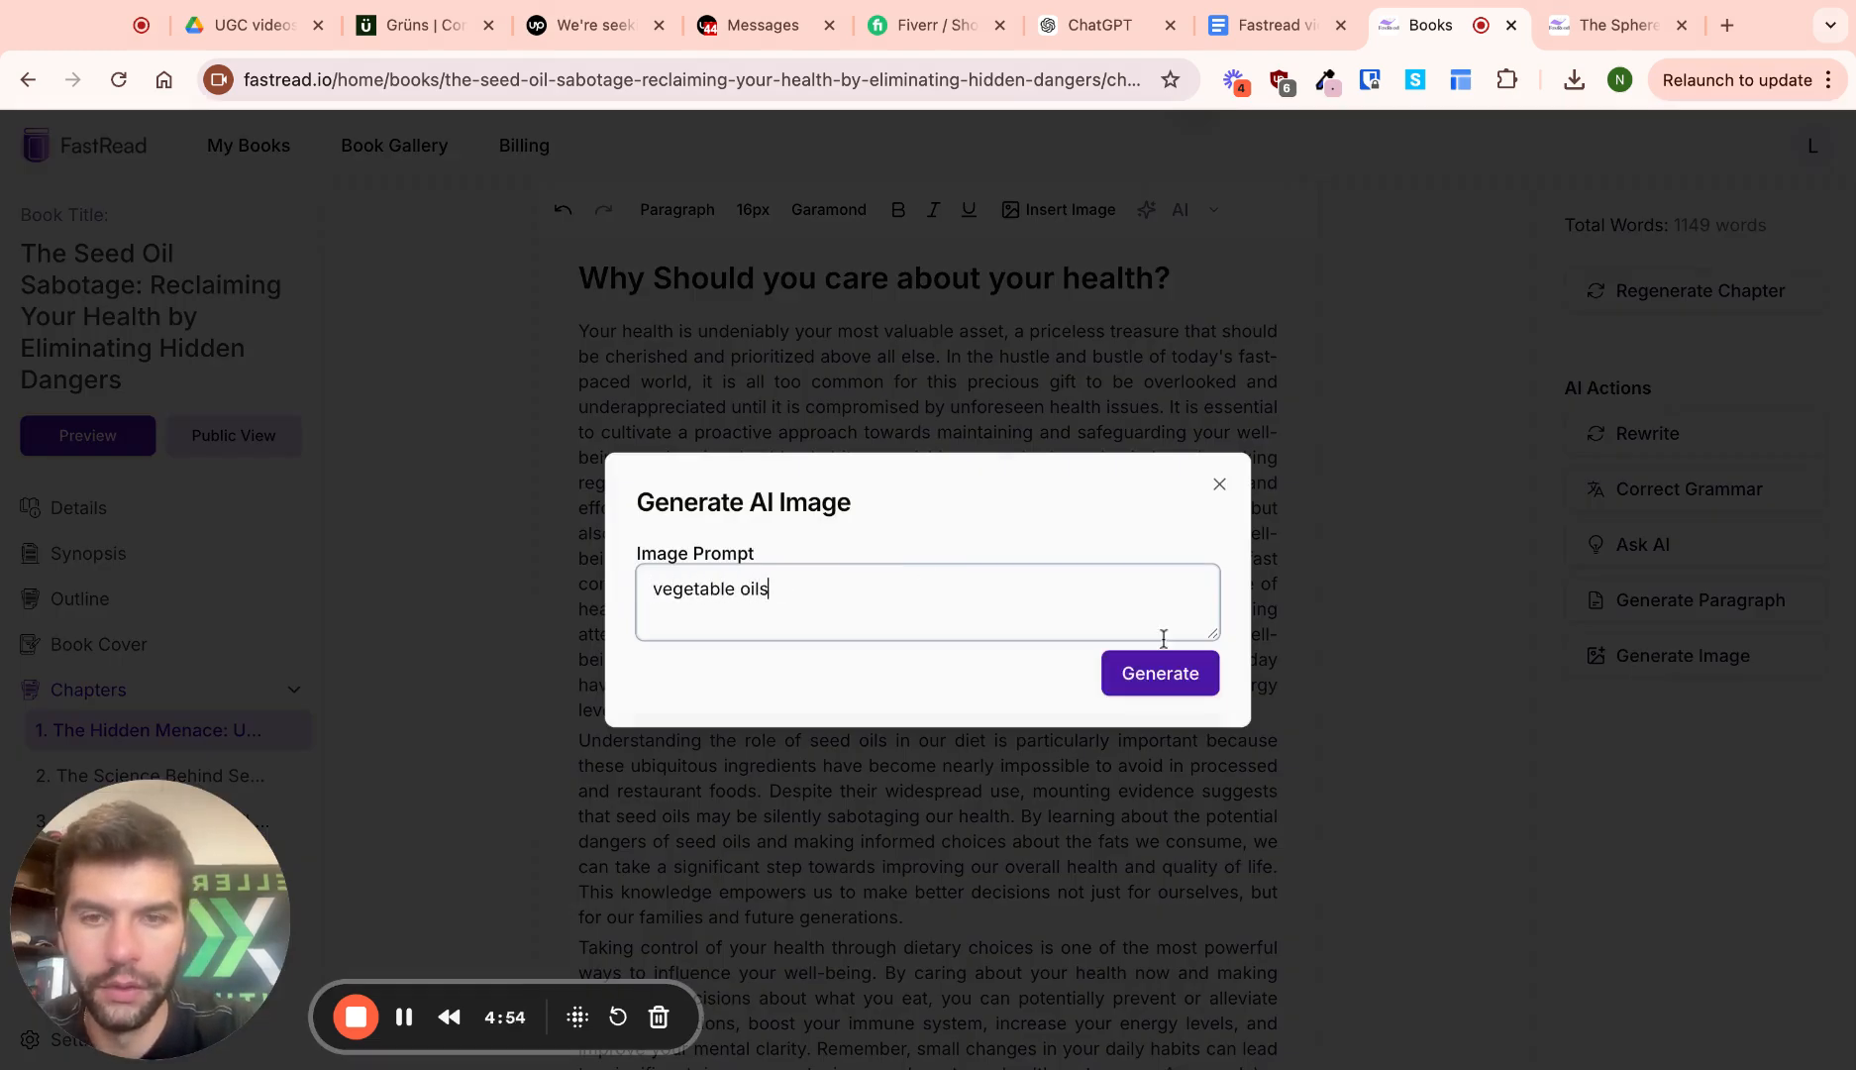
click(1178, 670)
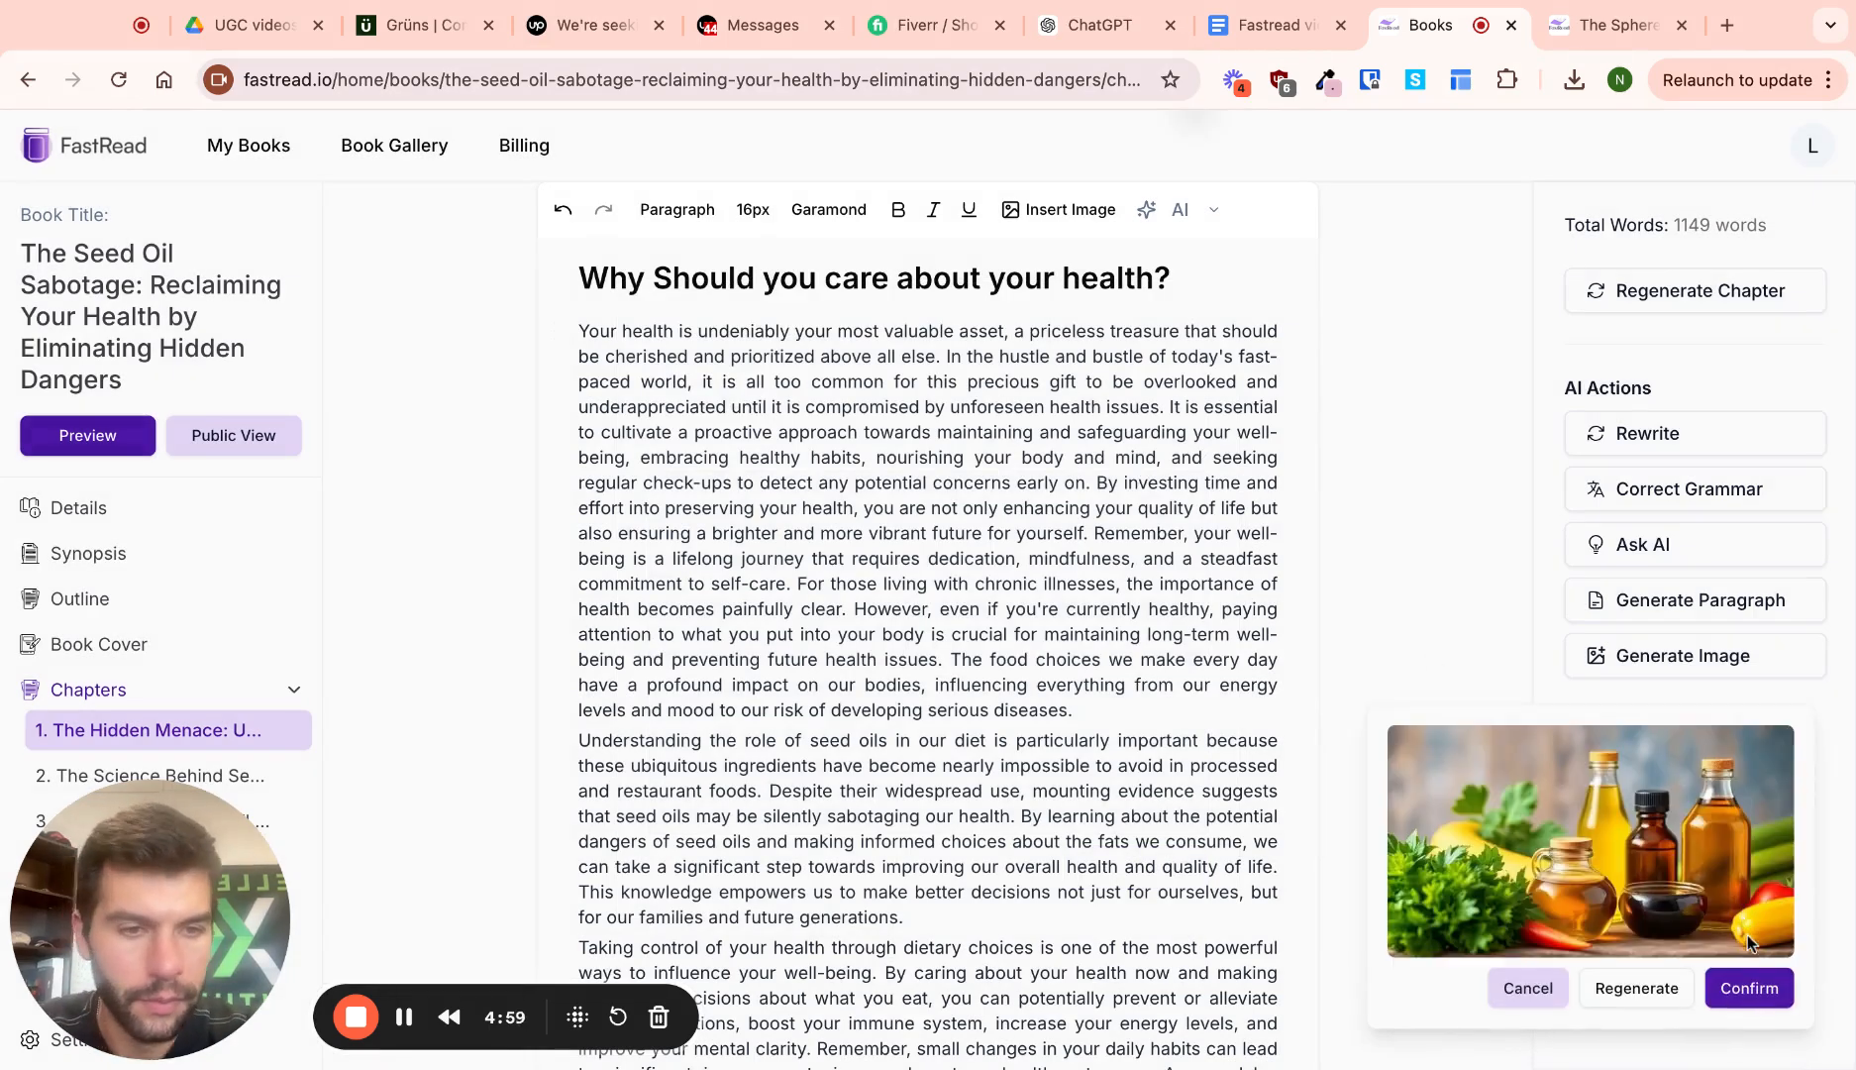
click(1749, 988)
Move on to chapter 2
scroll(1053, 654, up, 2)
scroll(1052, 655, up, 2)
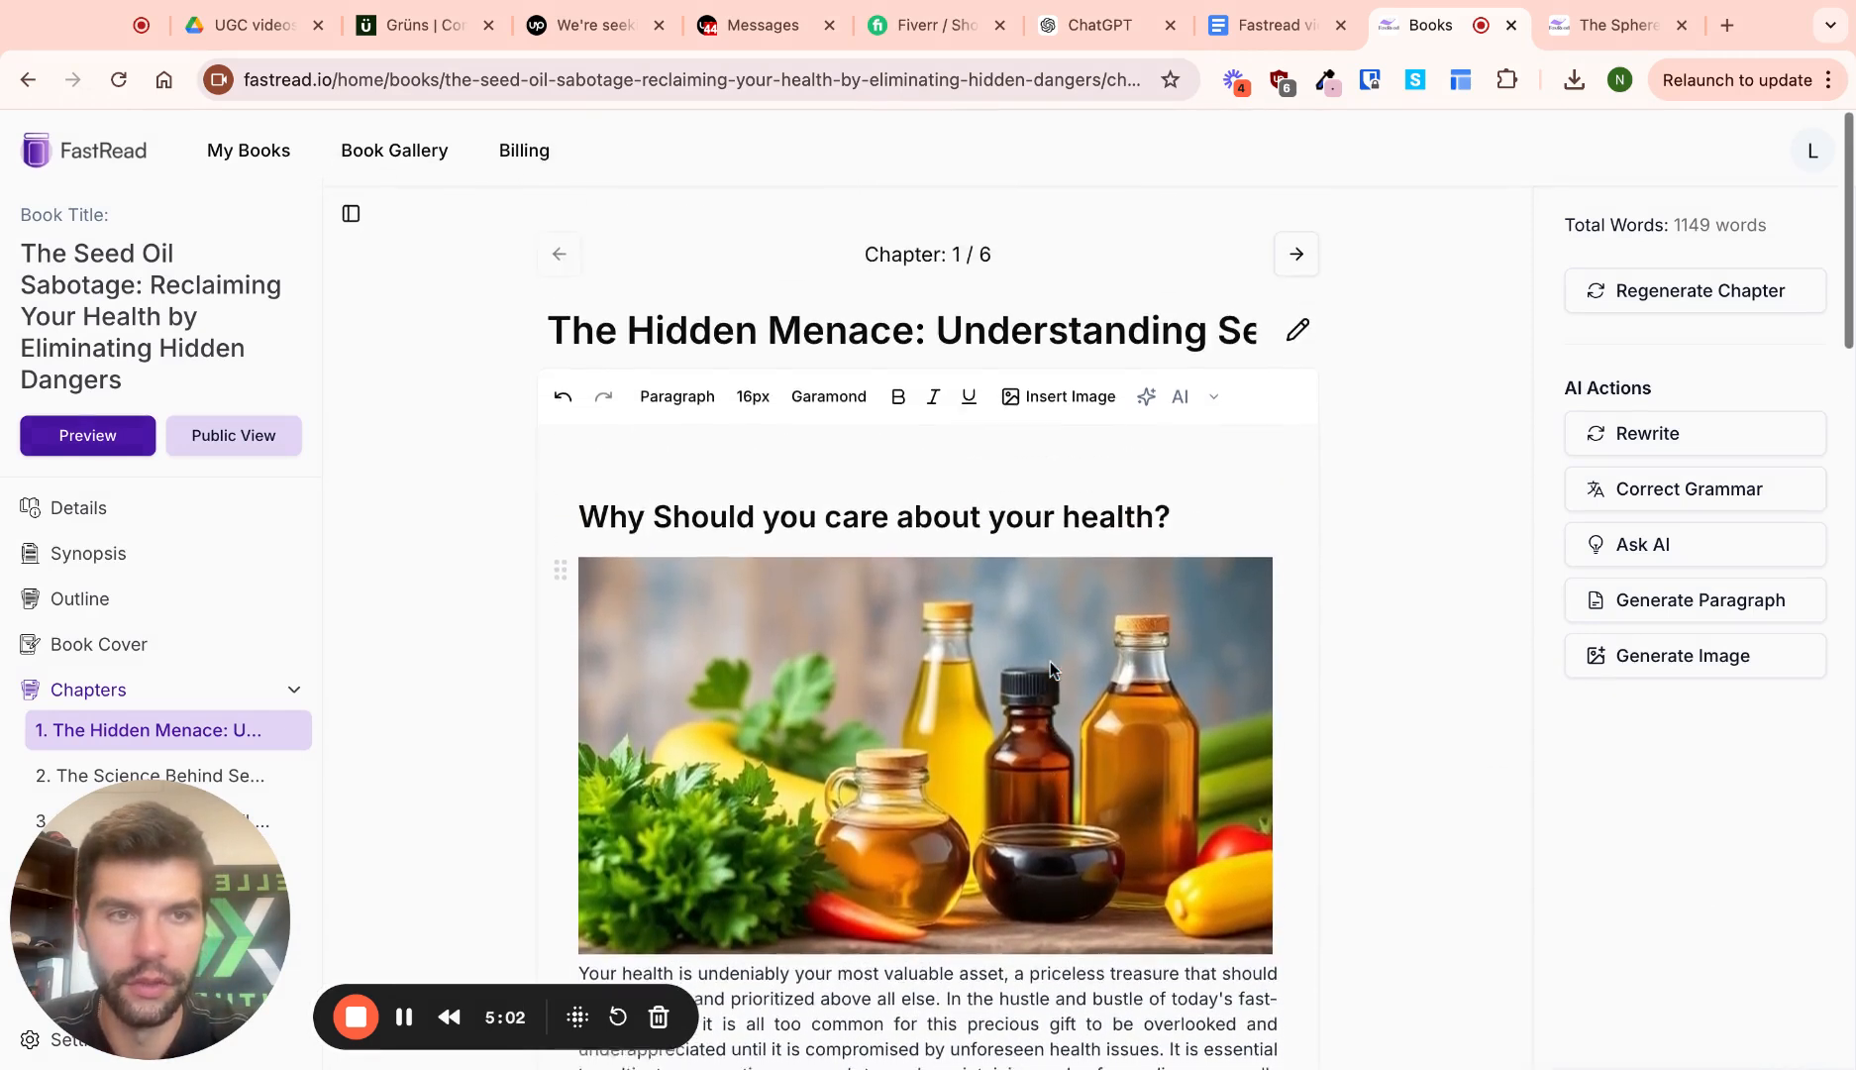
click(1295, 252)
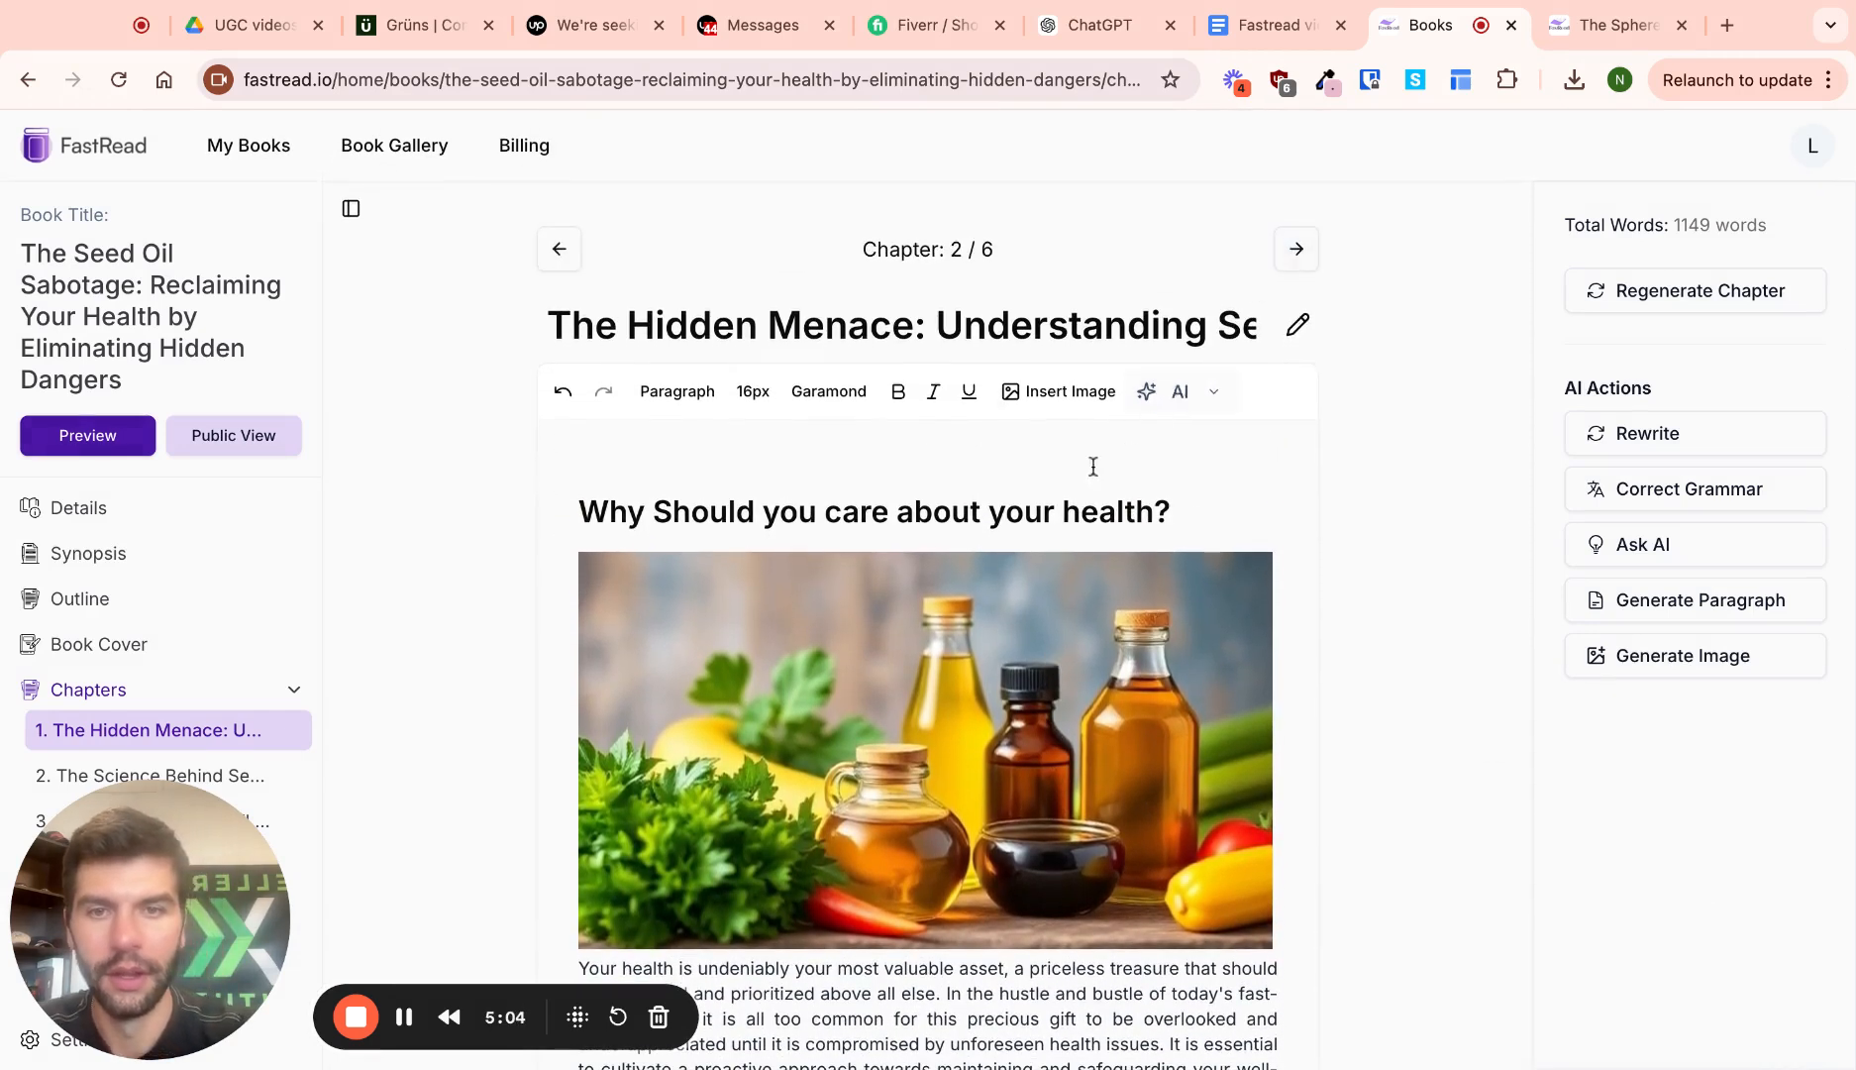
Scroll through chapter 2, then open the book preview on 'The Seed Oil Sabotage' cover
scroll(961, 480, down, 10)
scroll(963, 481, down, 8)
scroll(965, 505, up, 10)
scroll(967, 546, down, 8)
scroll(967, 547, down, 3)
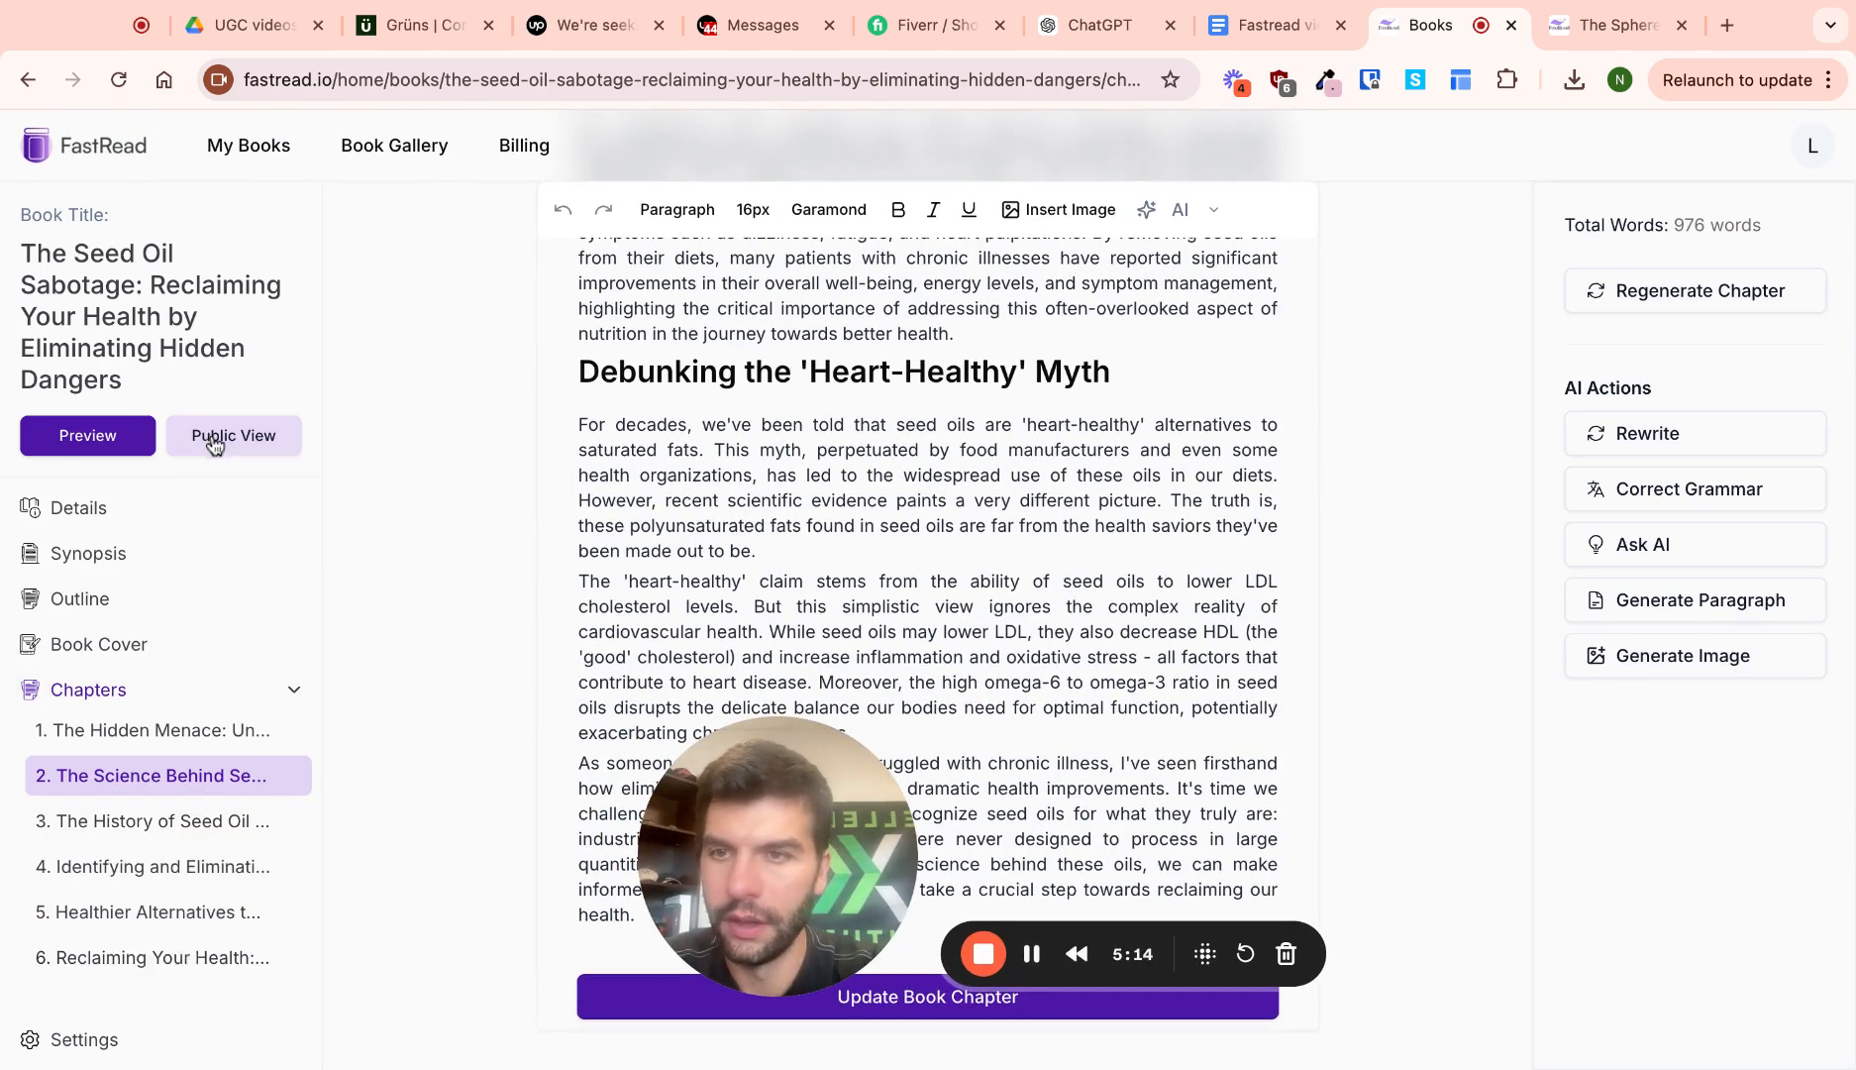
click(117, 438)
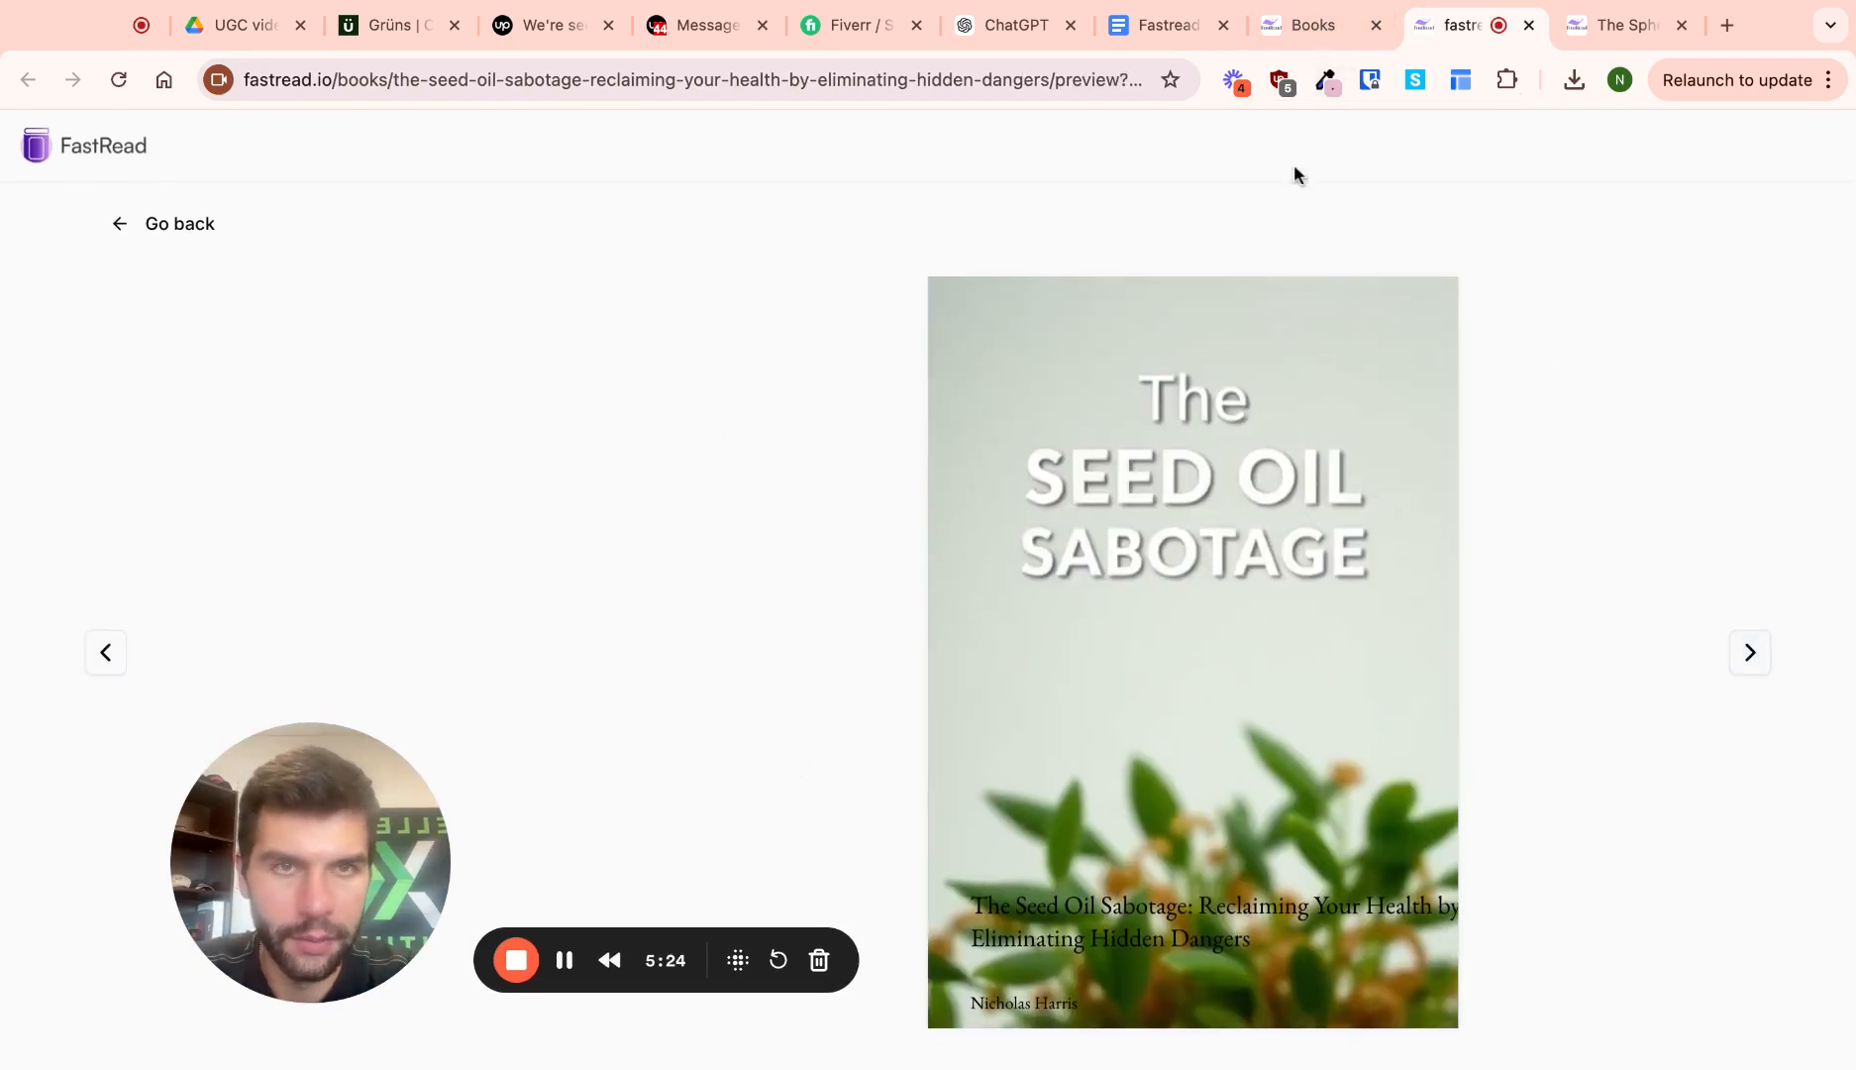
Browse the book's public landing page, then go back to the chapter 2 editor
click(1318, 25)
click(242, 435)
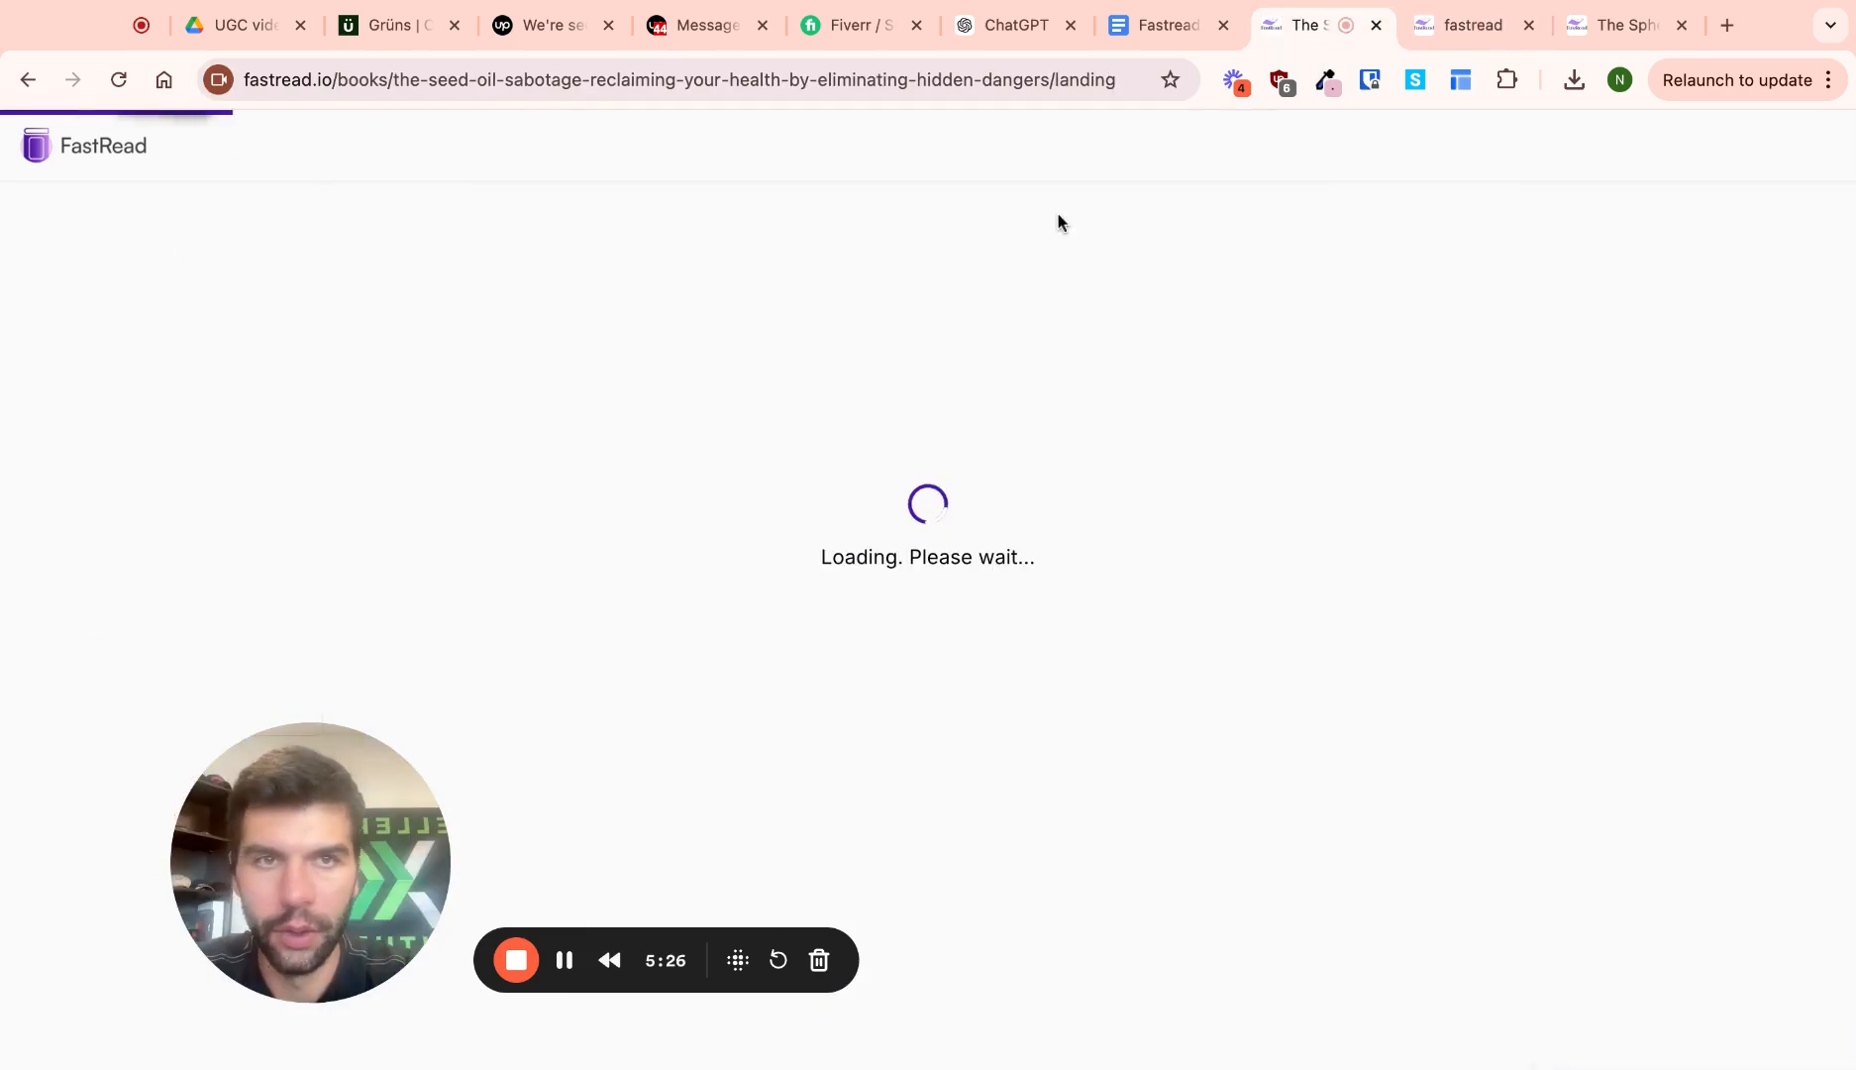
scroll(890, 516, down, 3)
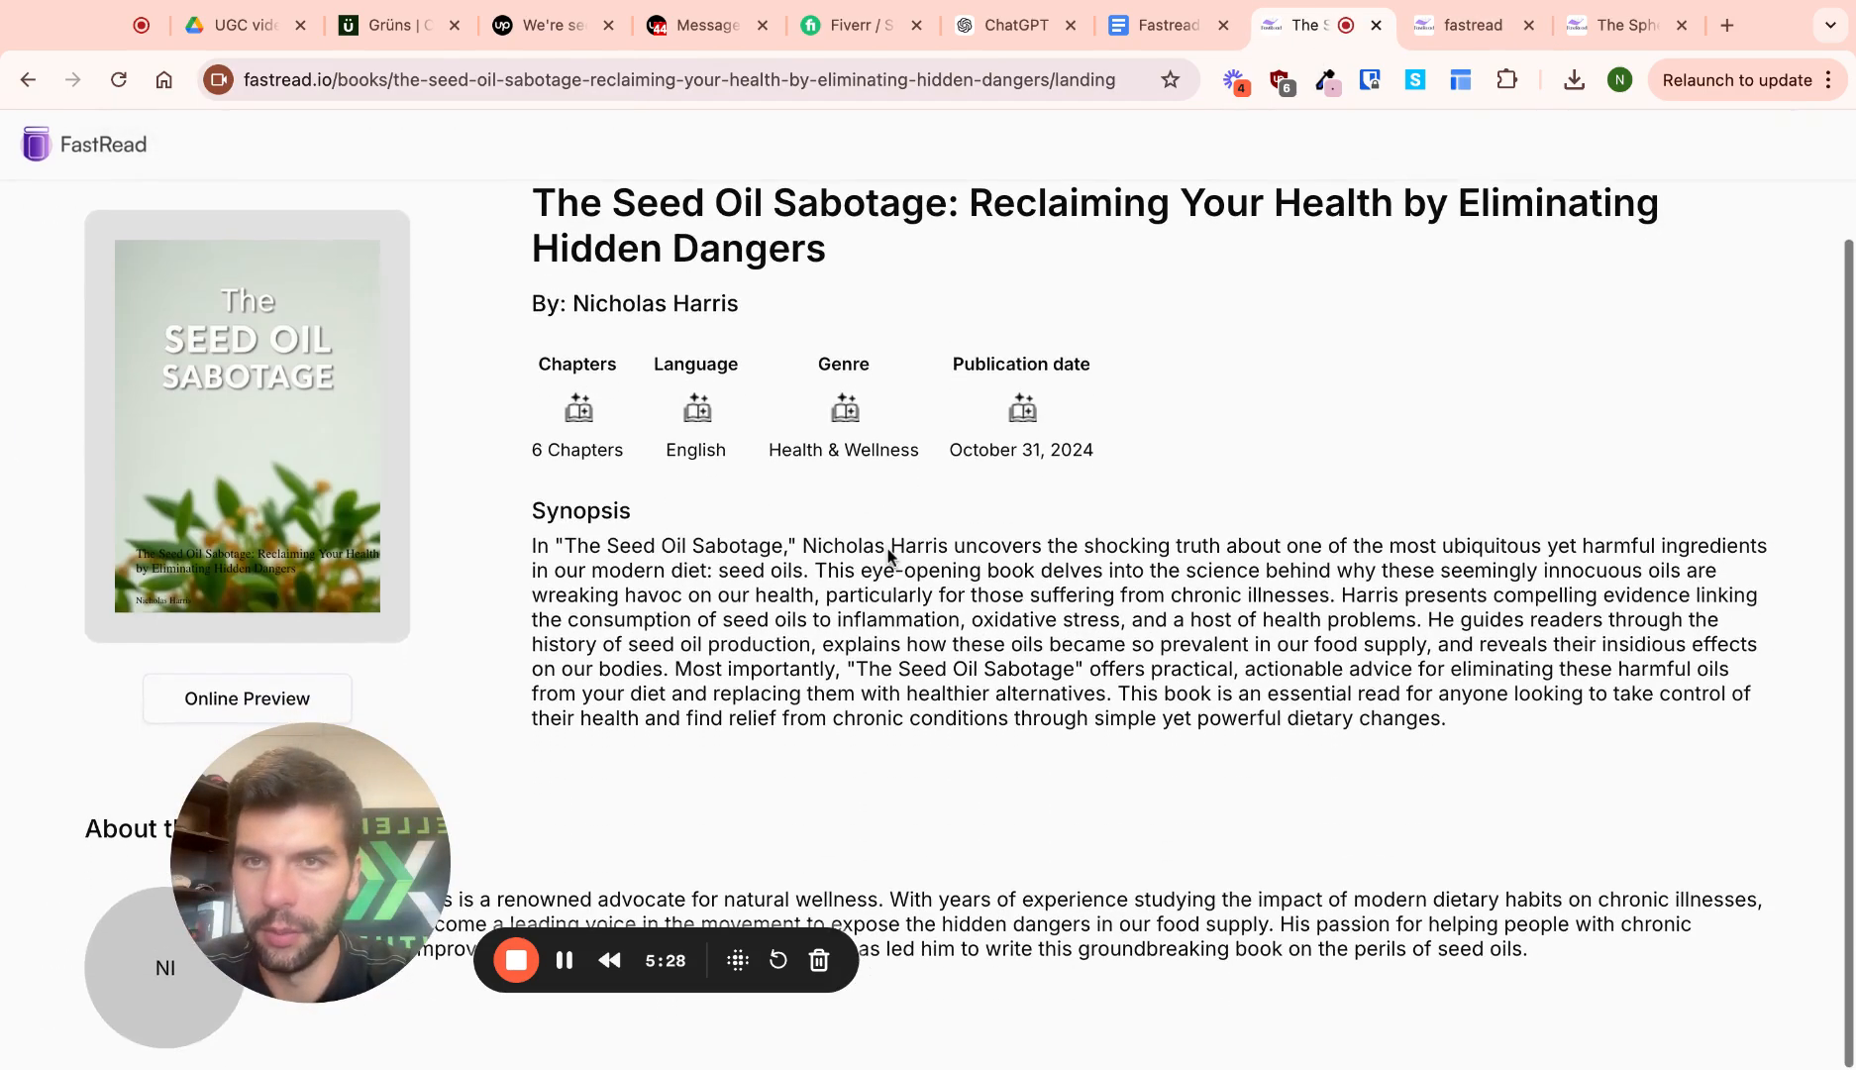
drag(373, 853, 456, 712)
scroll(538, 573, up, 1)
scroll(538, 574, up, 1)
drag(462, 635, 424, 769)
scroll(708, 667, up, 2)
key(alt+Left)
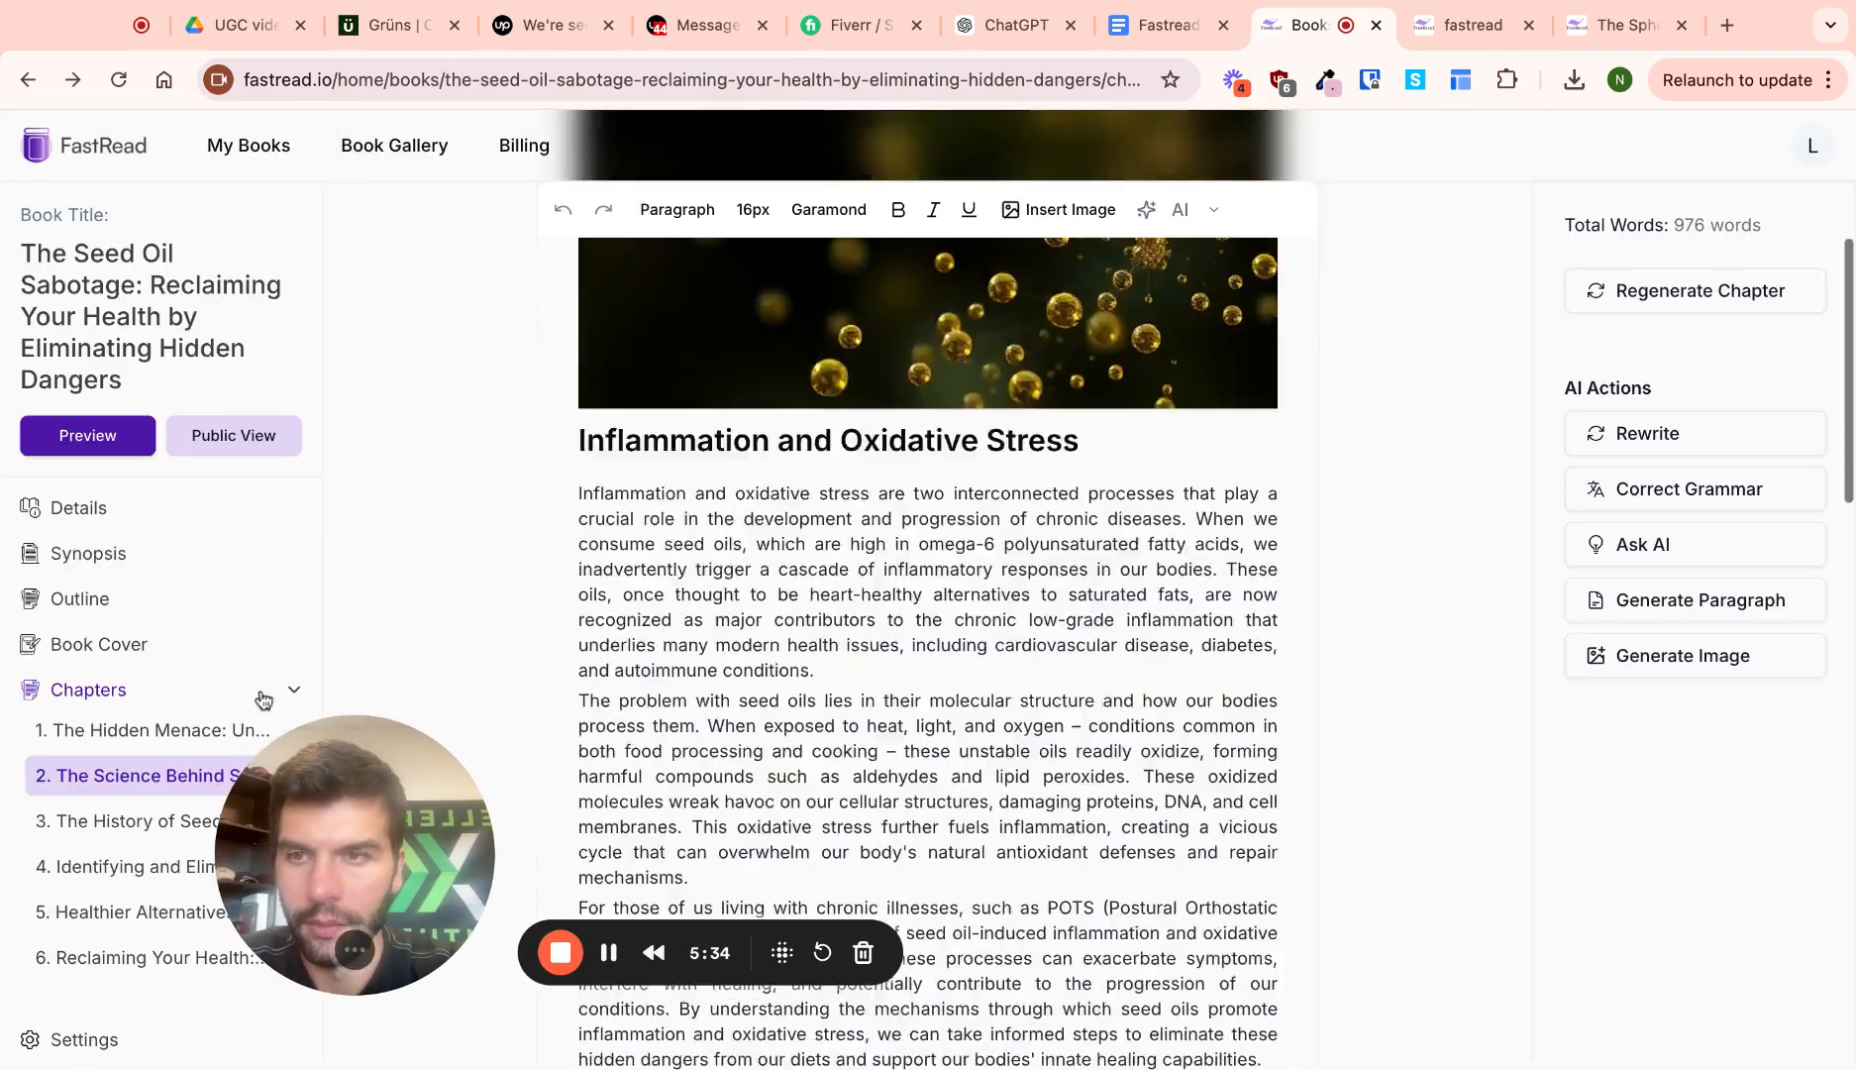
Generate a new yellow-green AI cover for the book in the Book Cover editor
click(148, 646)
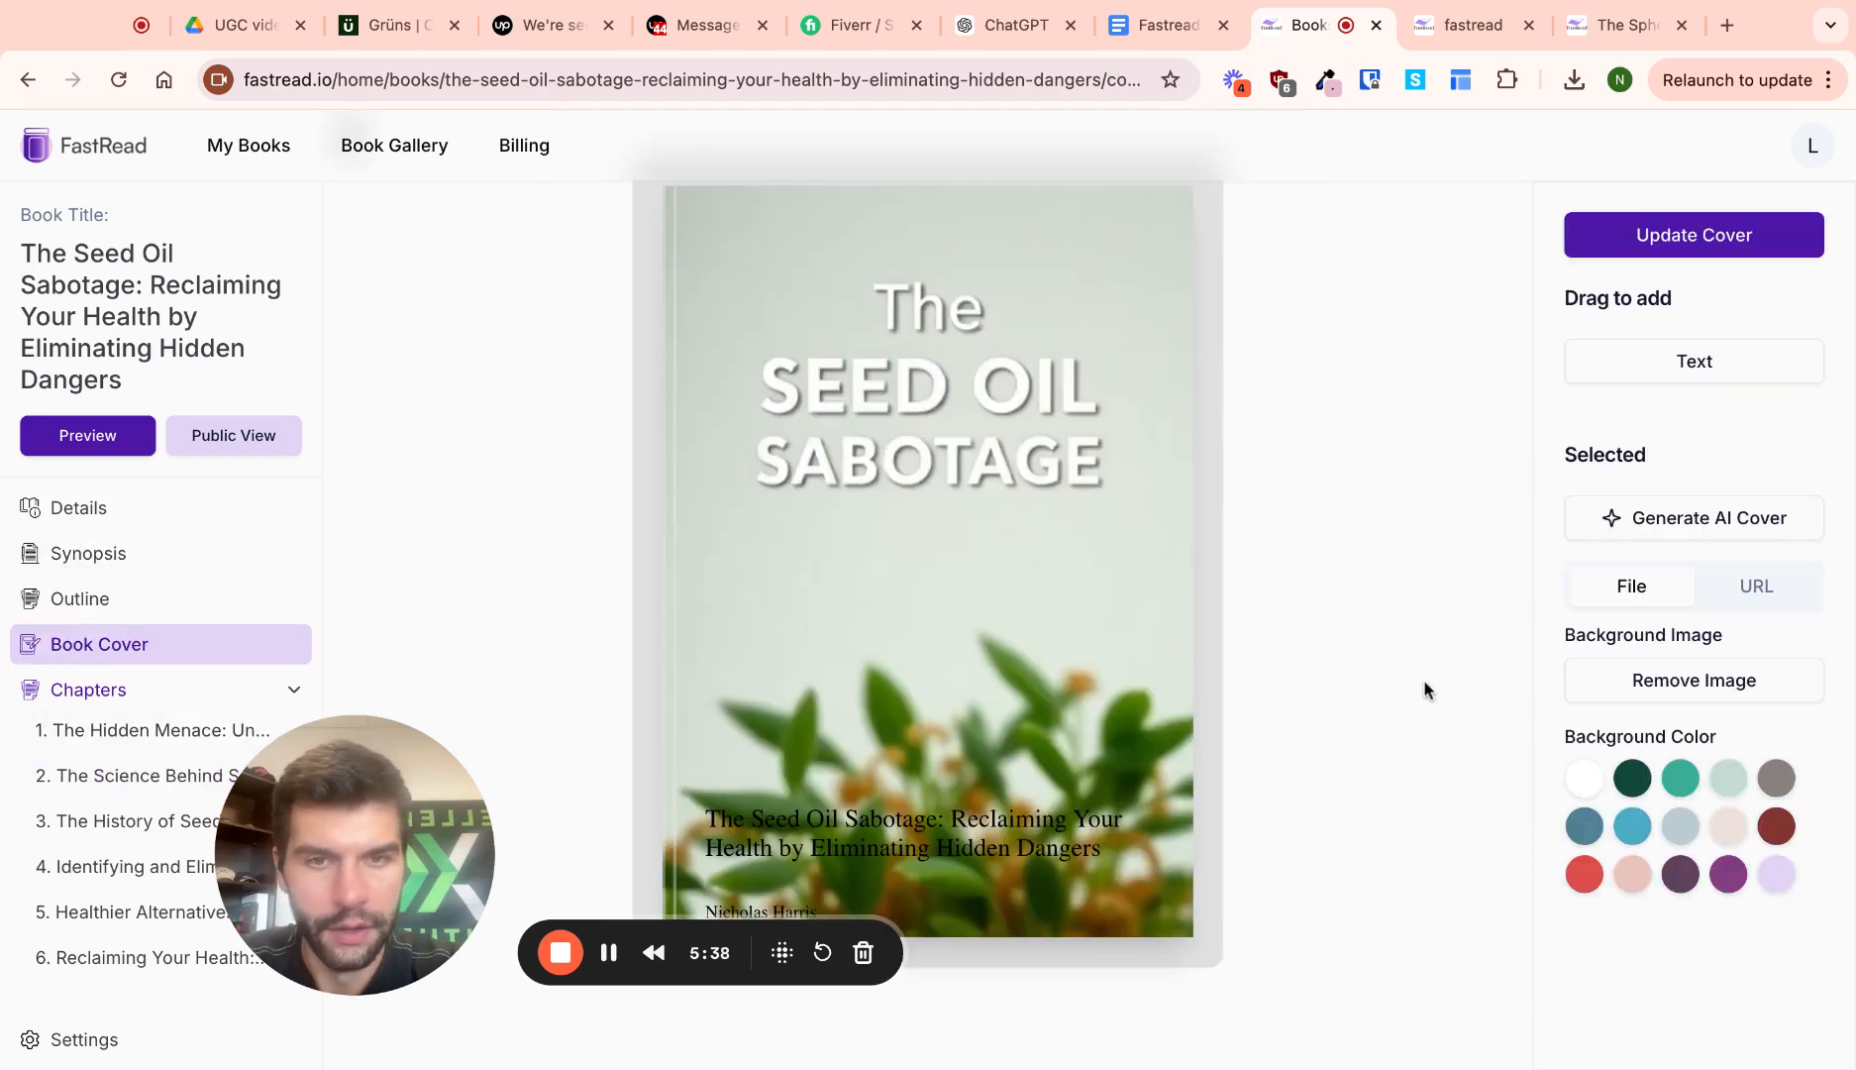
drag(434, 805, 313, 864)
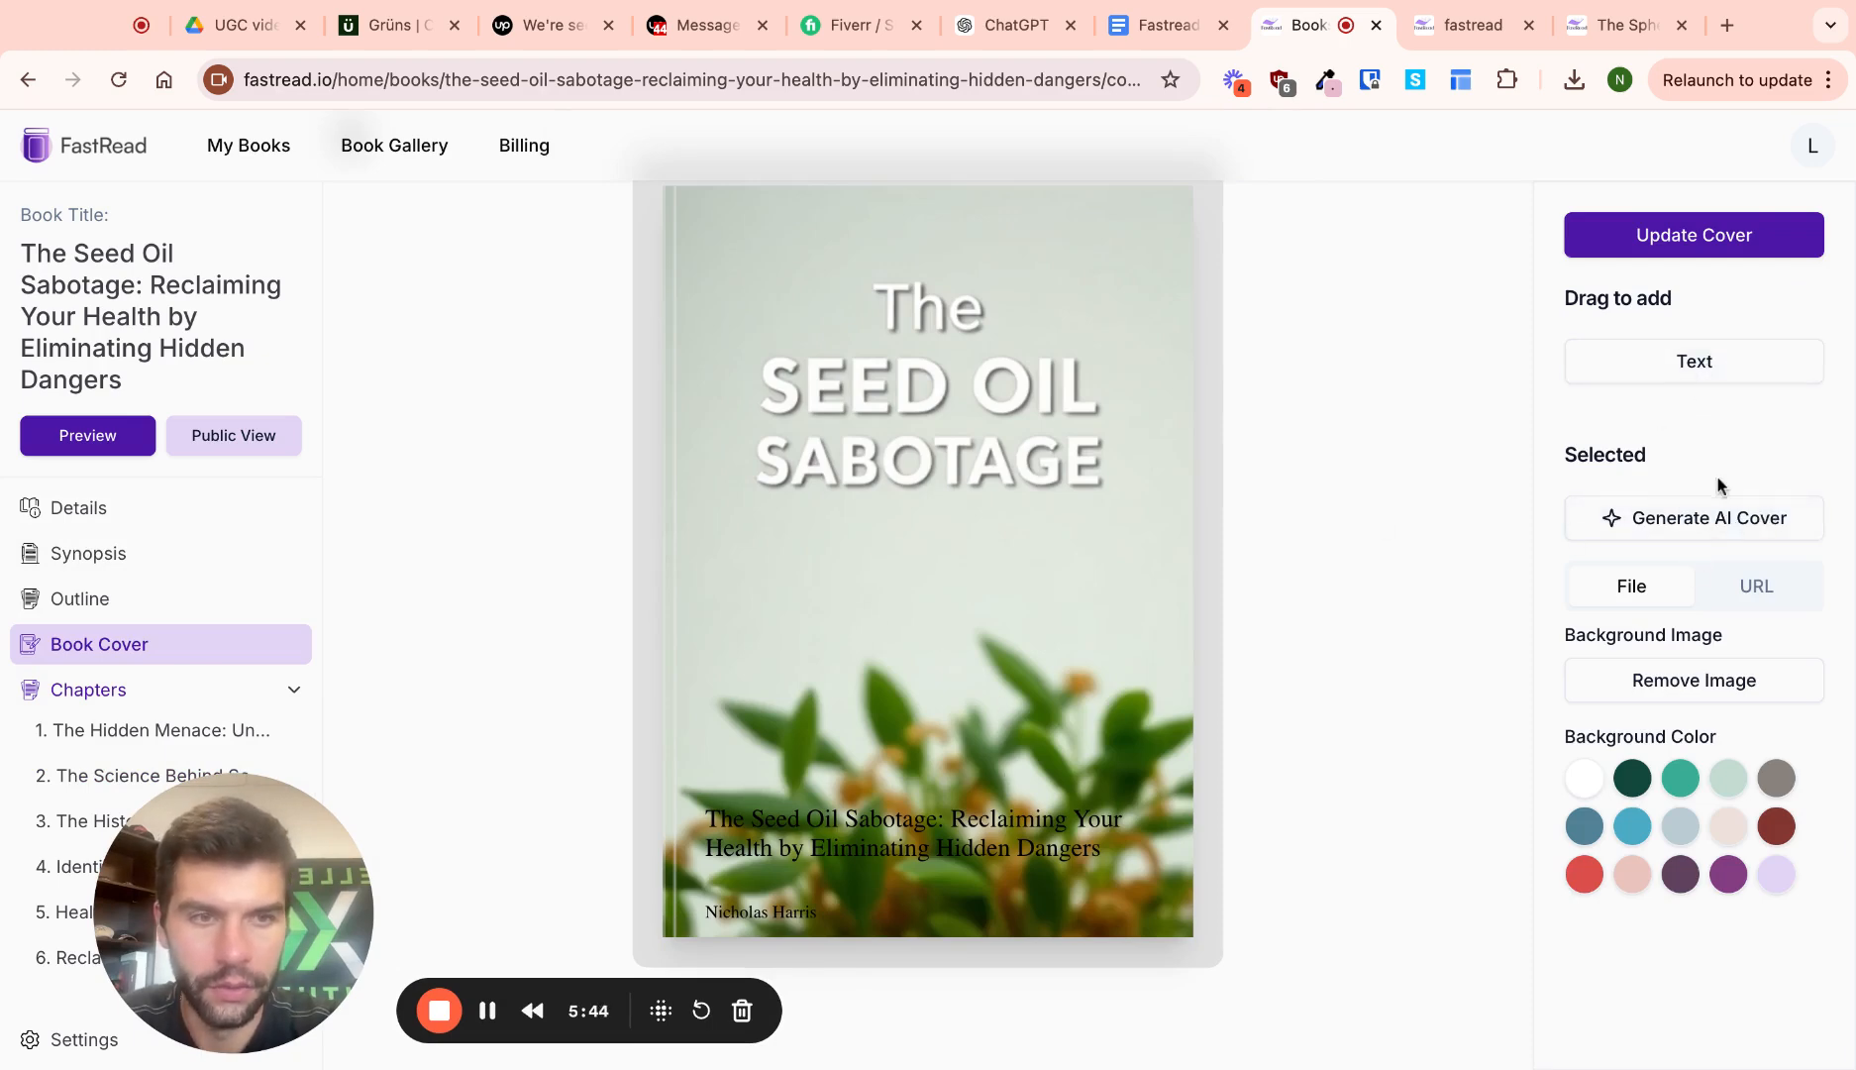
click(1697, 516)
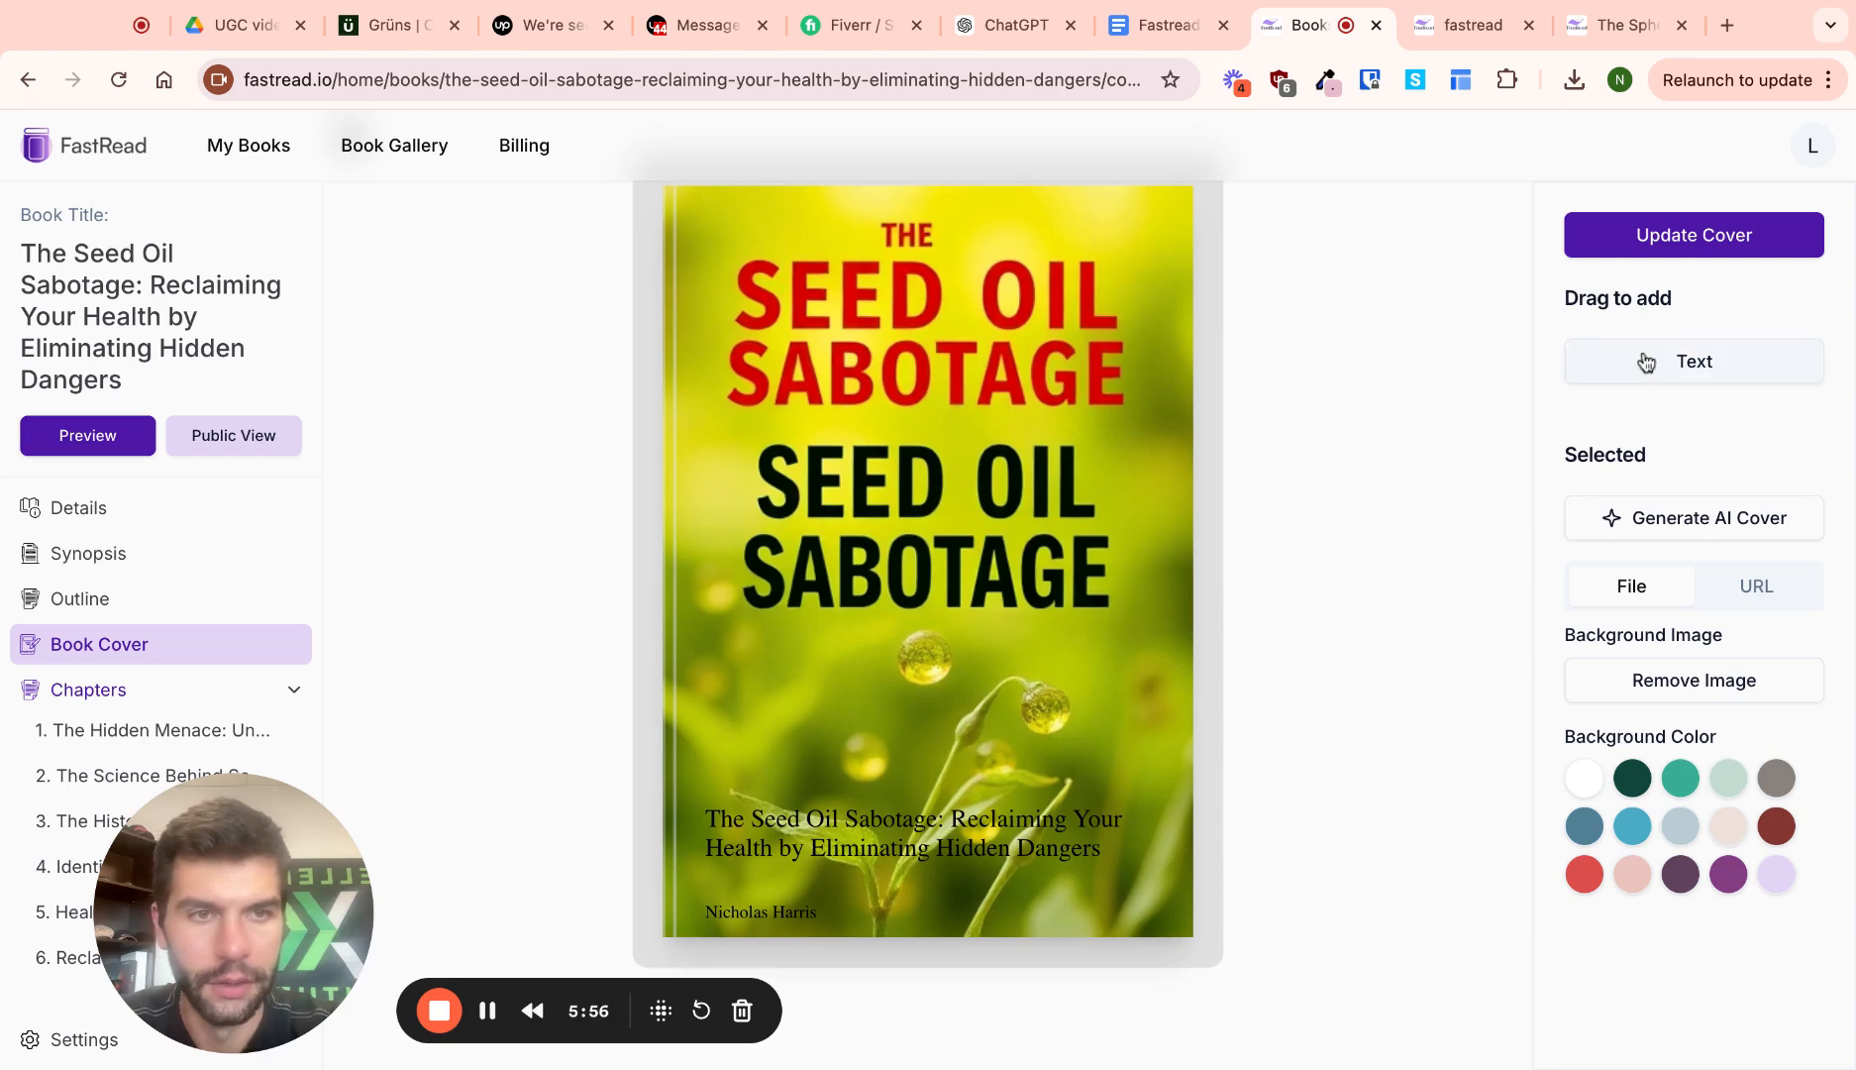
Centre the cover subtitle and shift the author name slightly to the right
click(1008, 808)
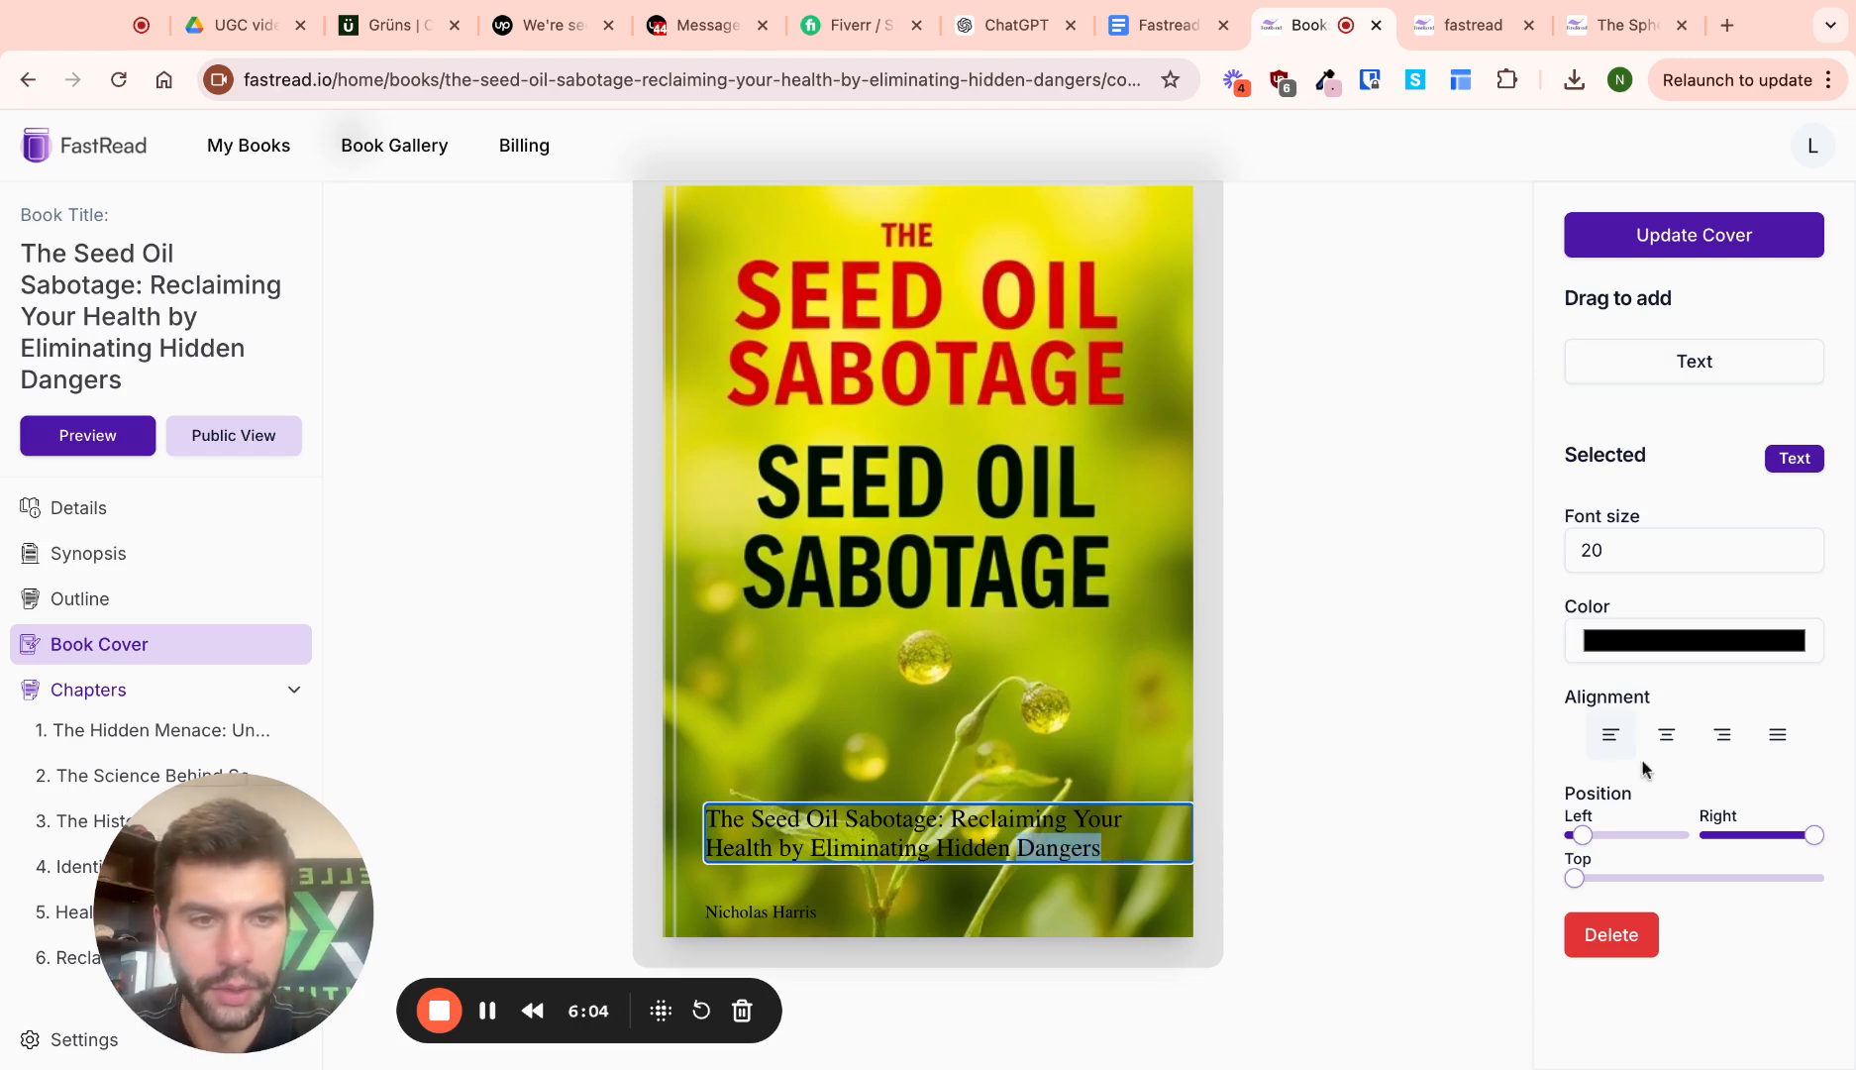
click(1667, 735)
click(822, 910)
click(798, 913)
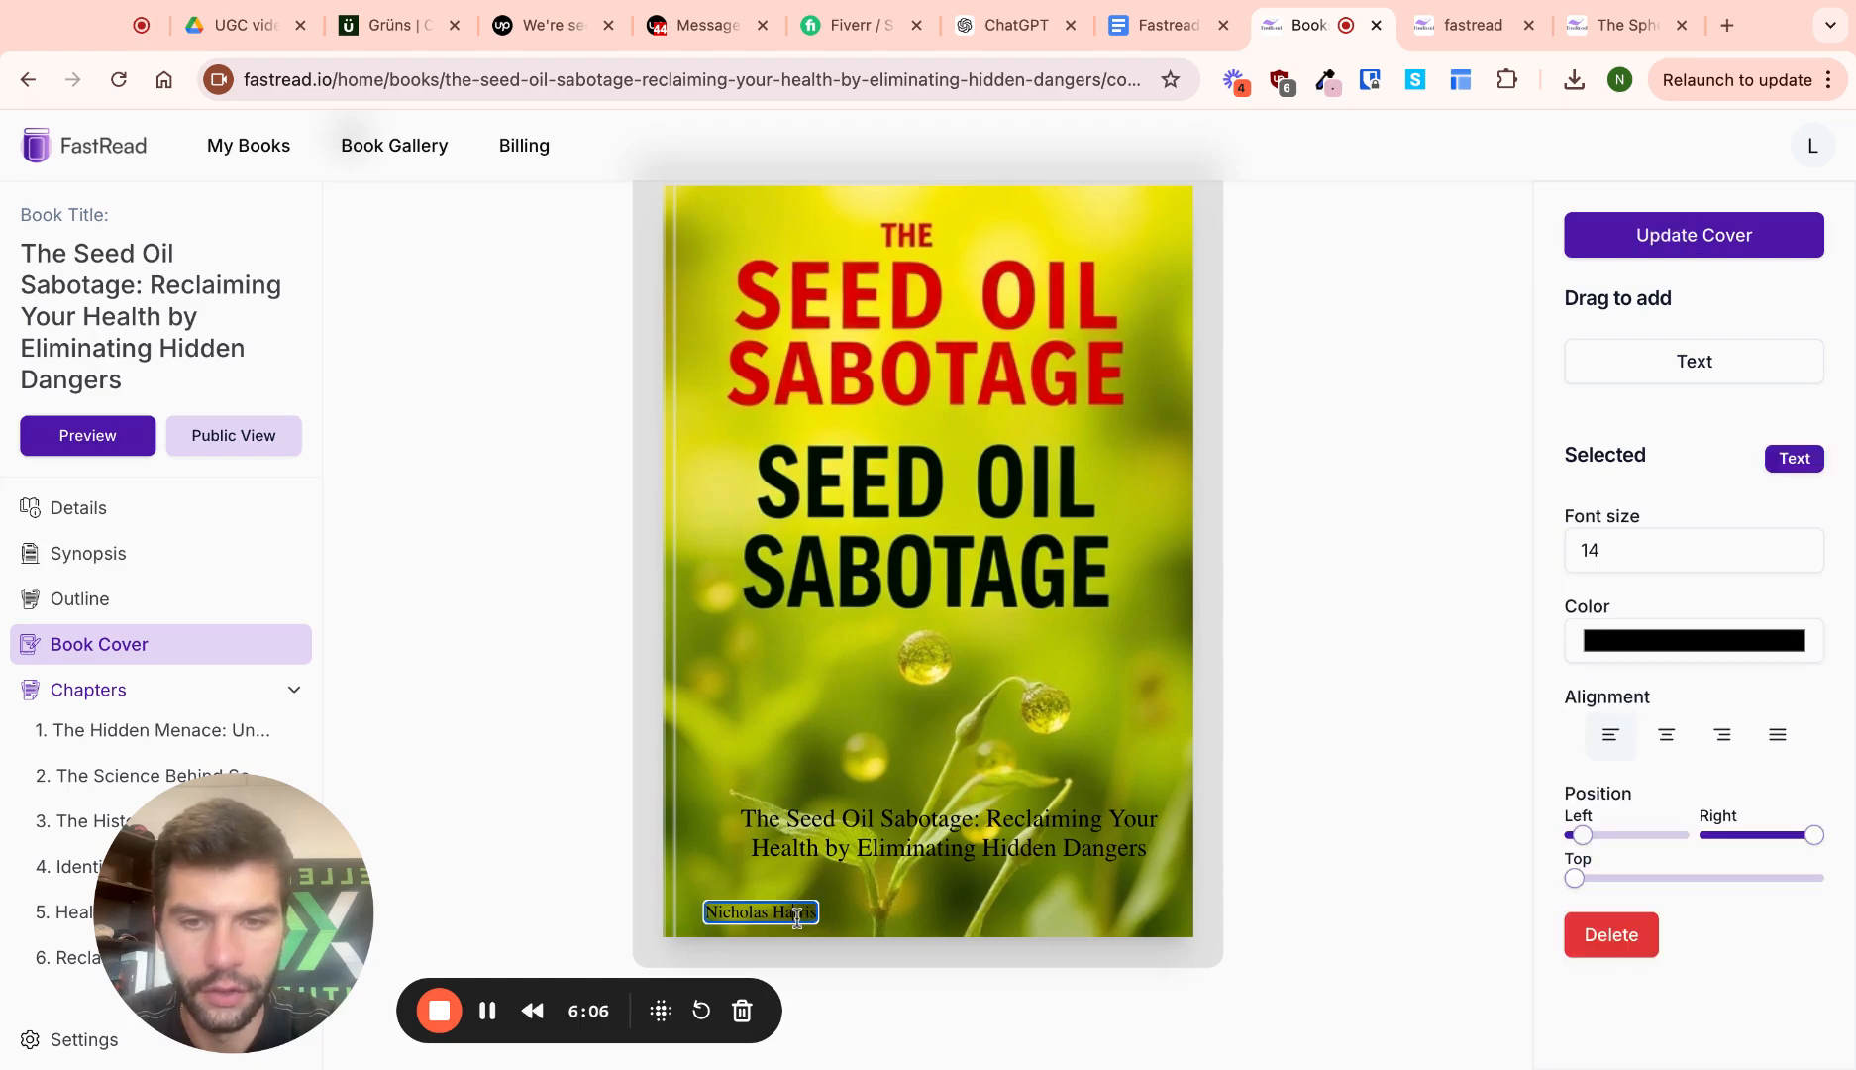
drag(1582, 835, 1602, 835)
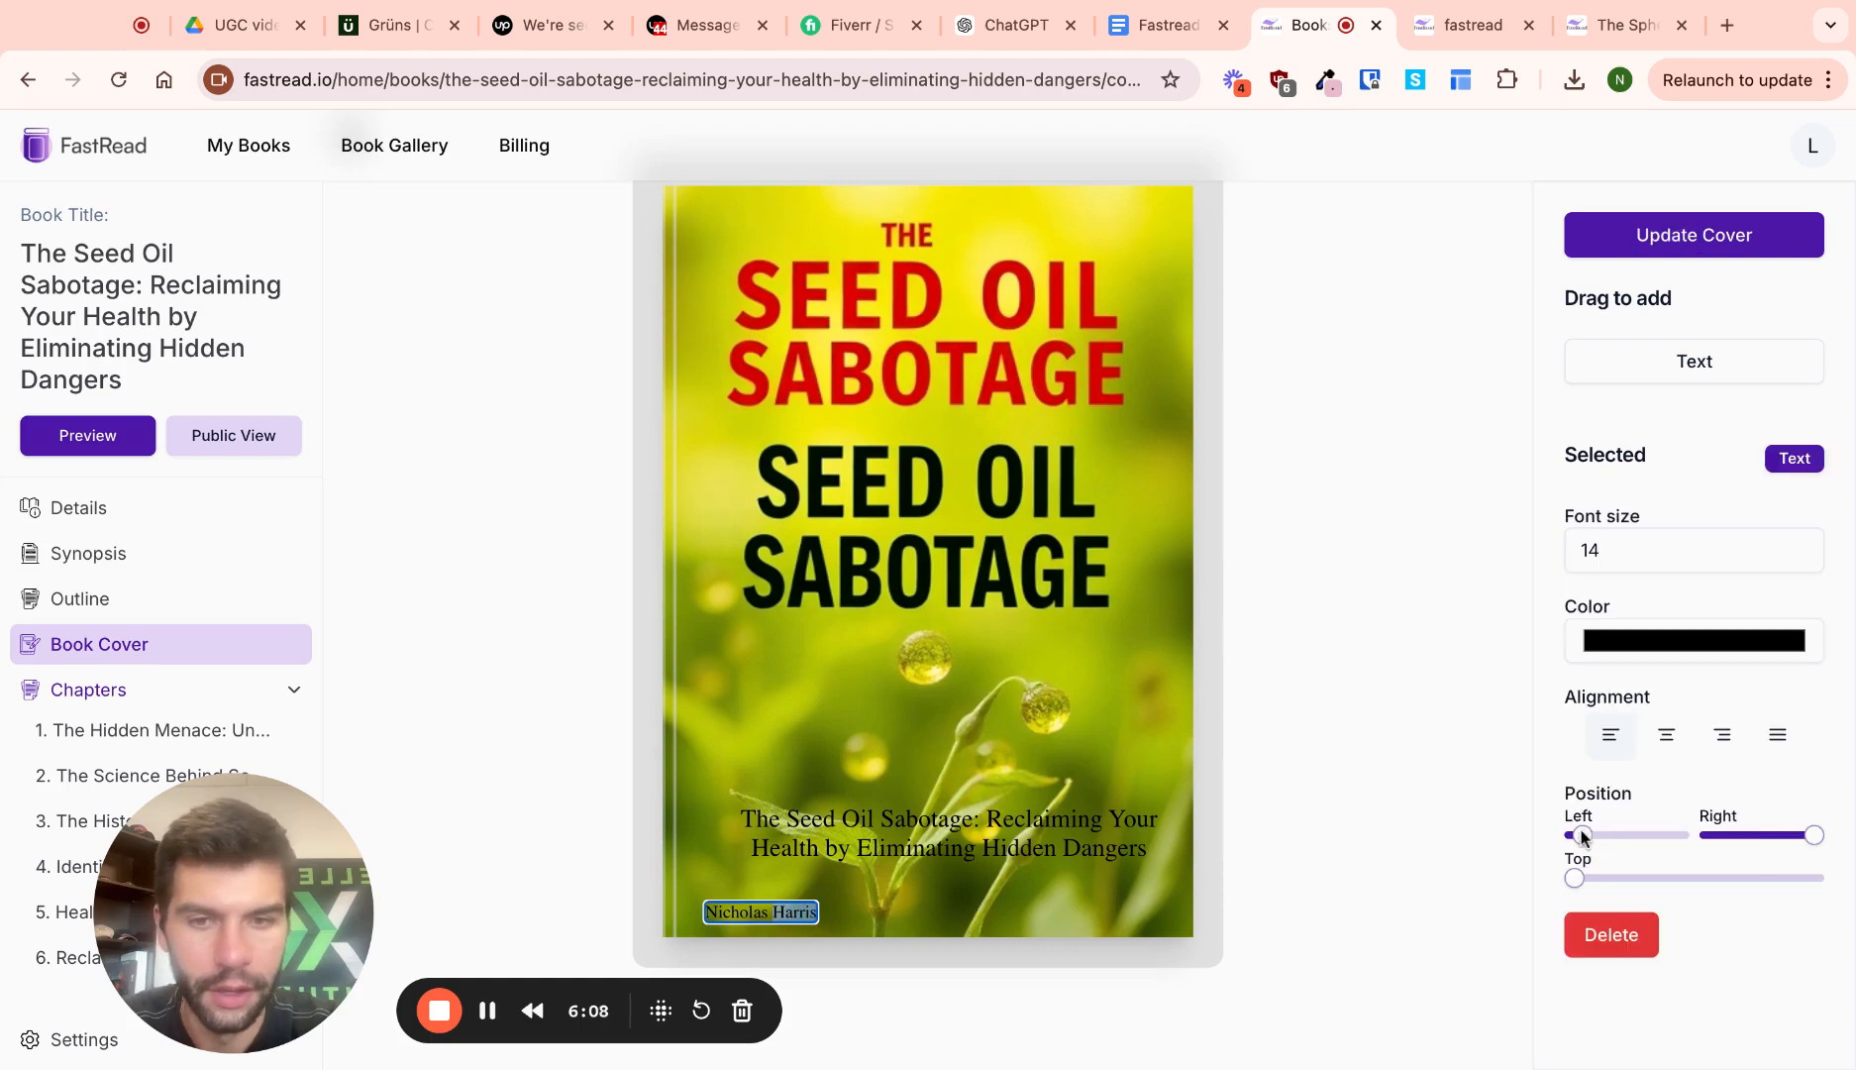
key(Right)
key(Right)
key(Right)
key(Right)
key(Right)
key(Right)
key(Right)
key(Right)
key(Right)
key(Right)
key(Right)
key(Right)
key(Right)
key(Right)
key(Right)
key(Right)
key(Right)
key(Right)
key(Left)
key(Left)
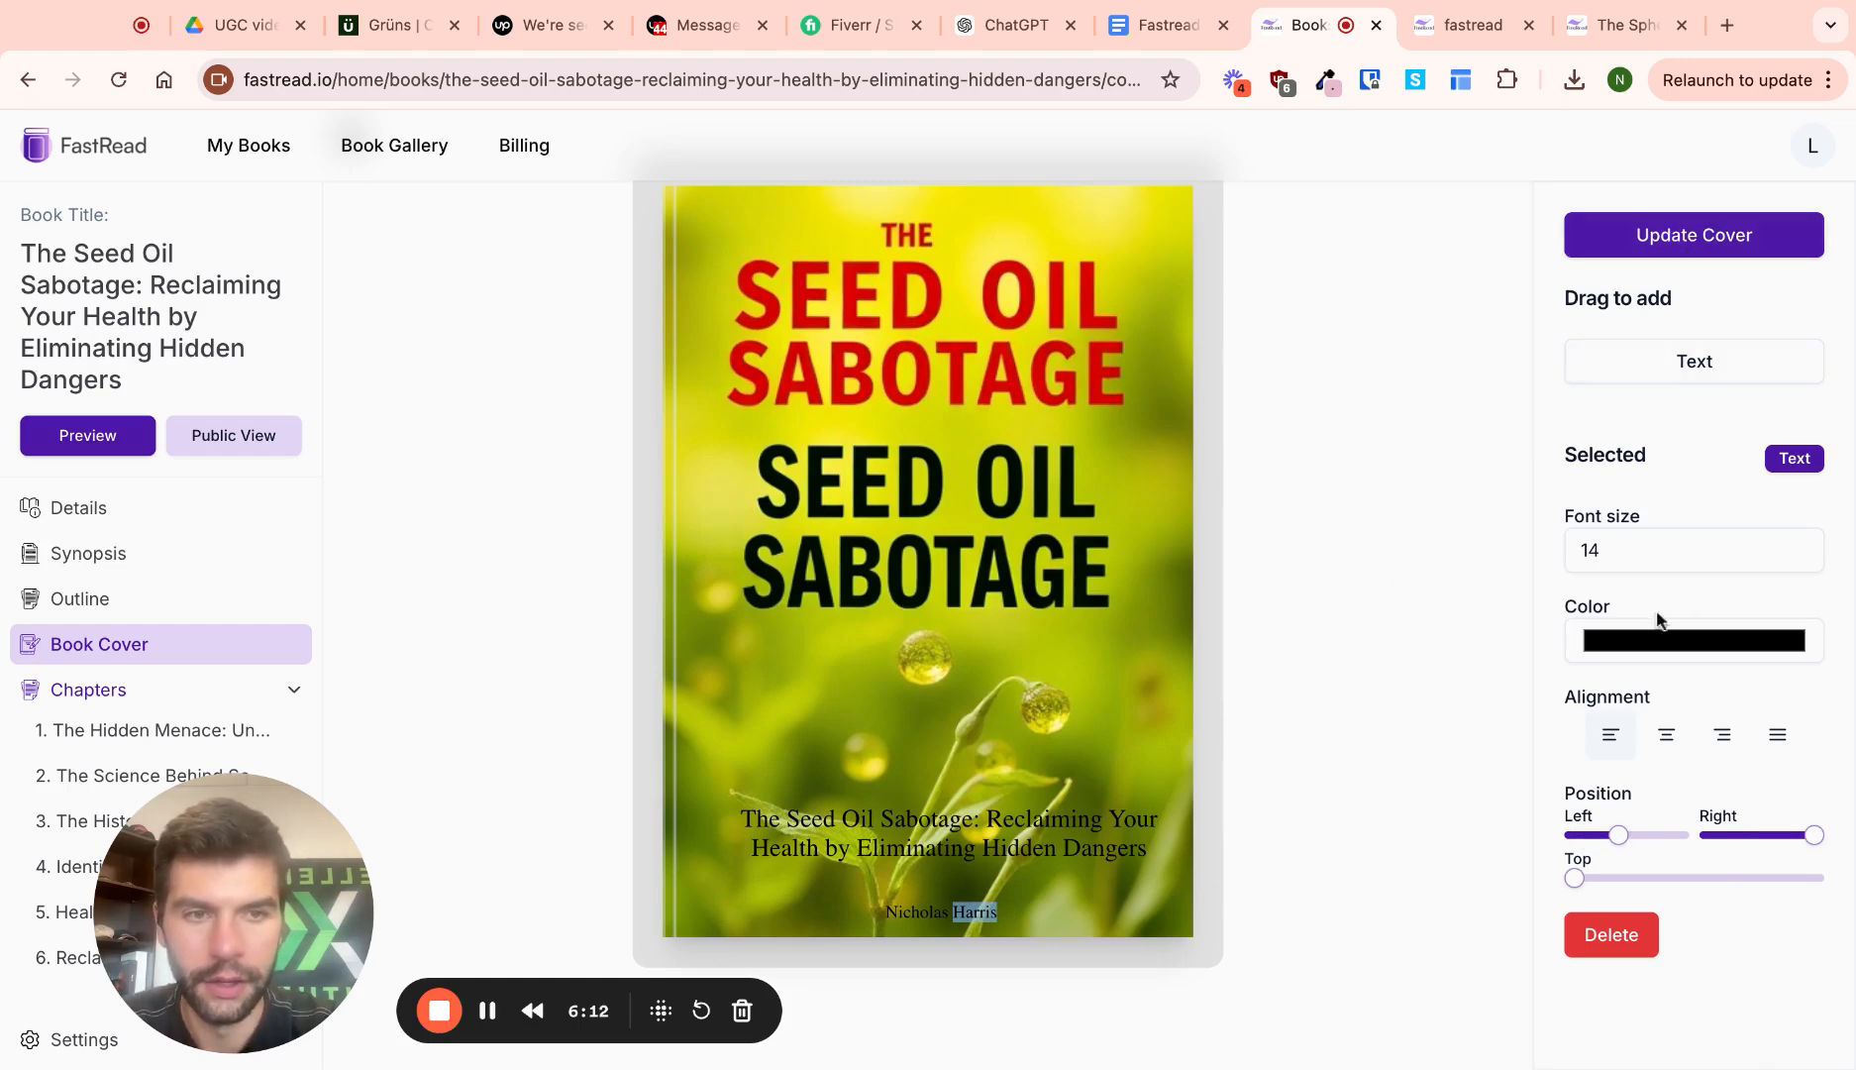
click(1145, 478)
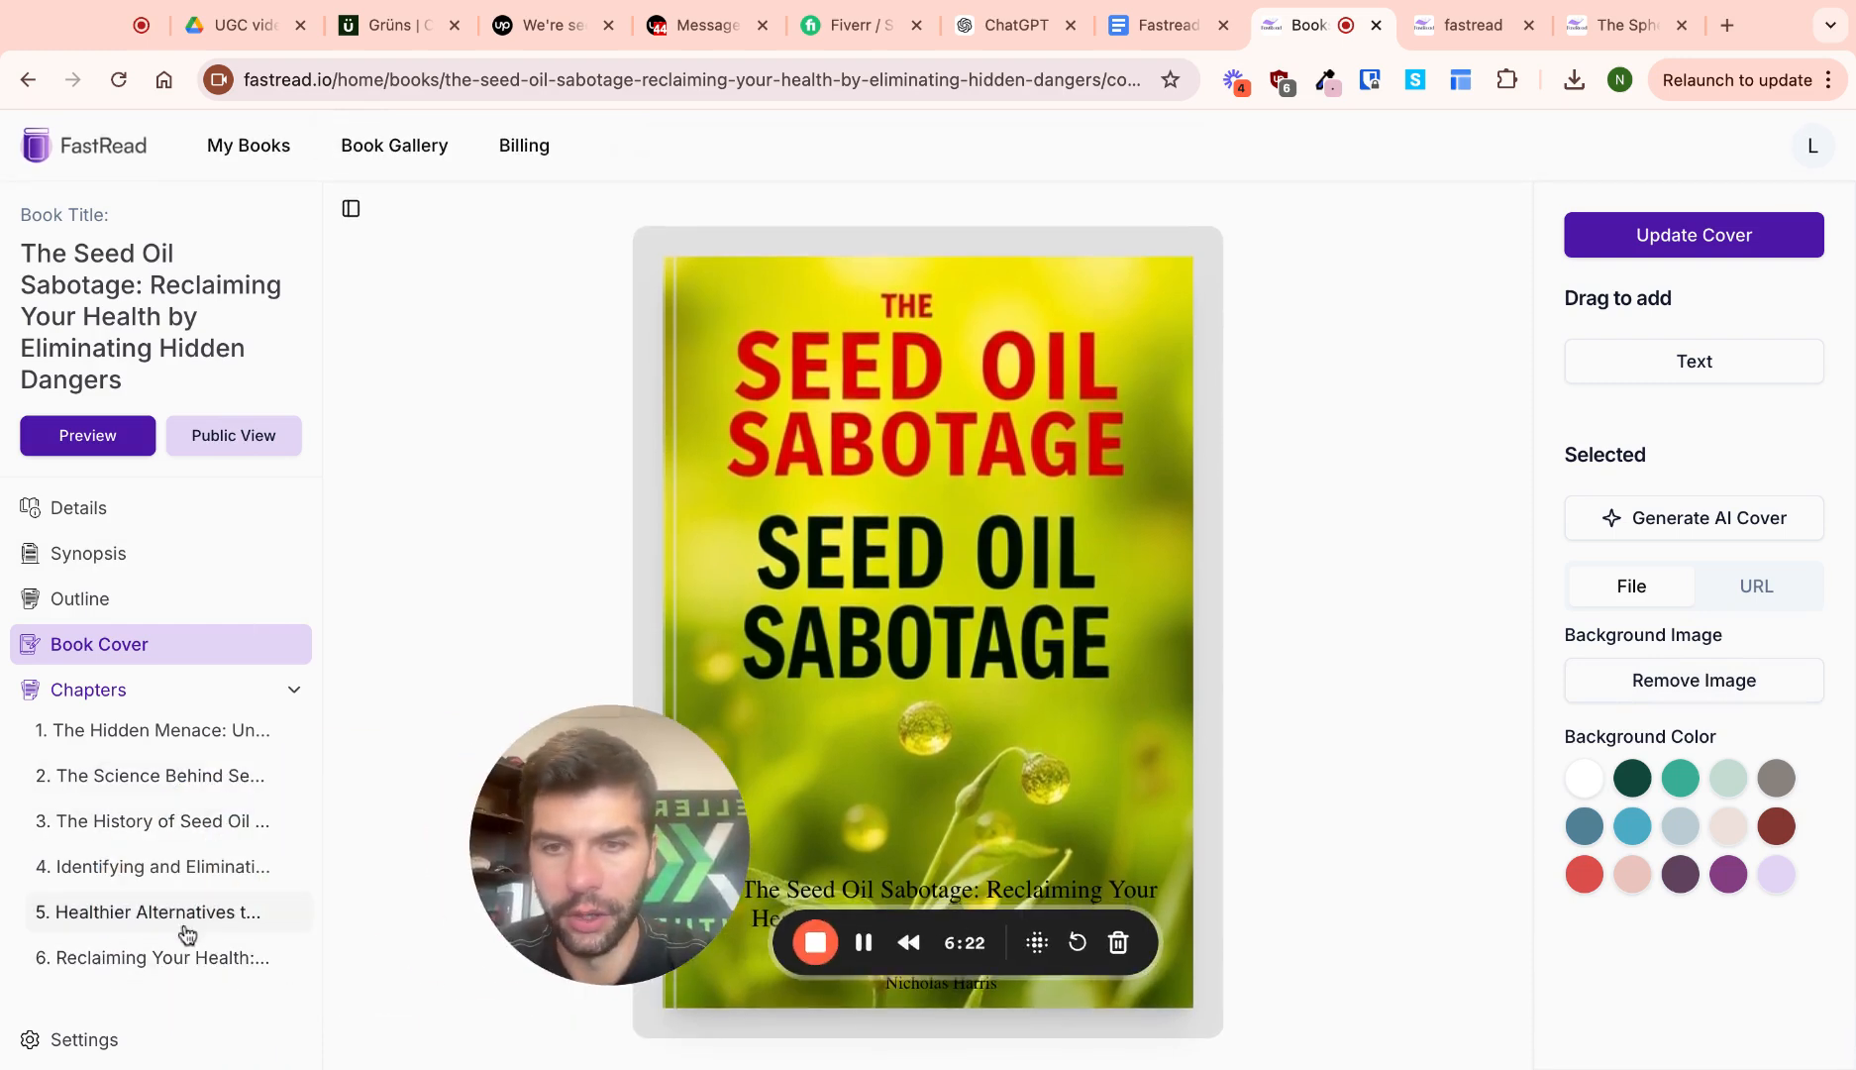
View the book's public landing page and check its sharing options
click(226, 442)
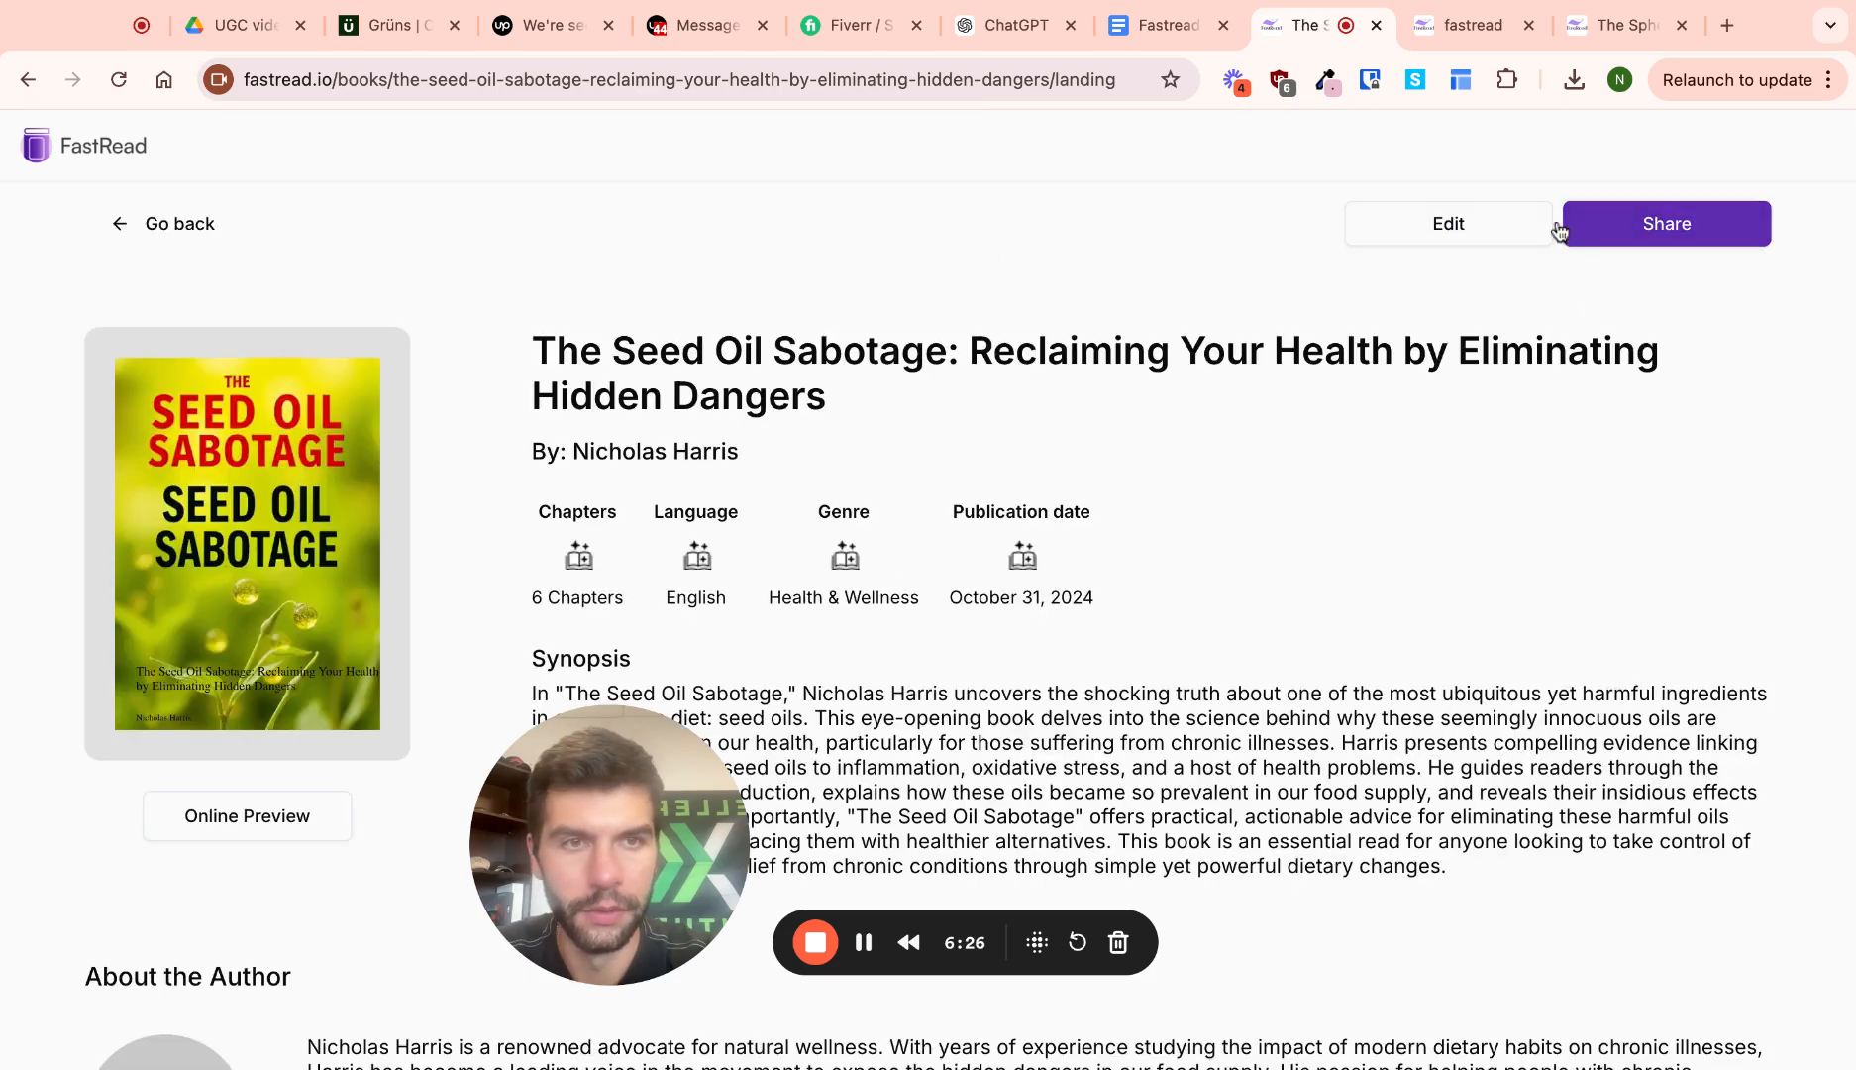
click(1667, 223)
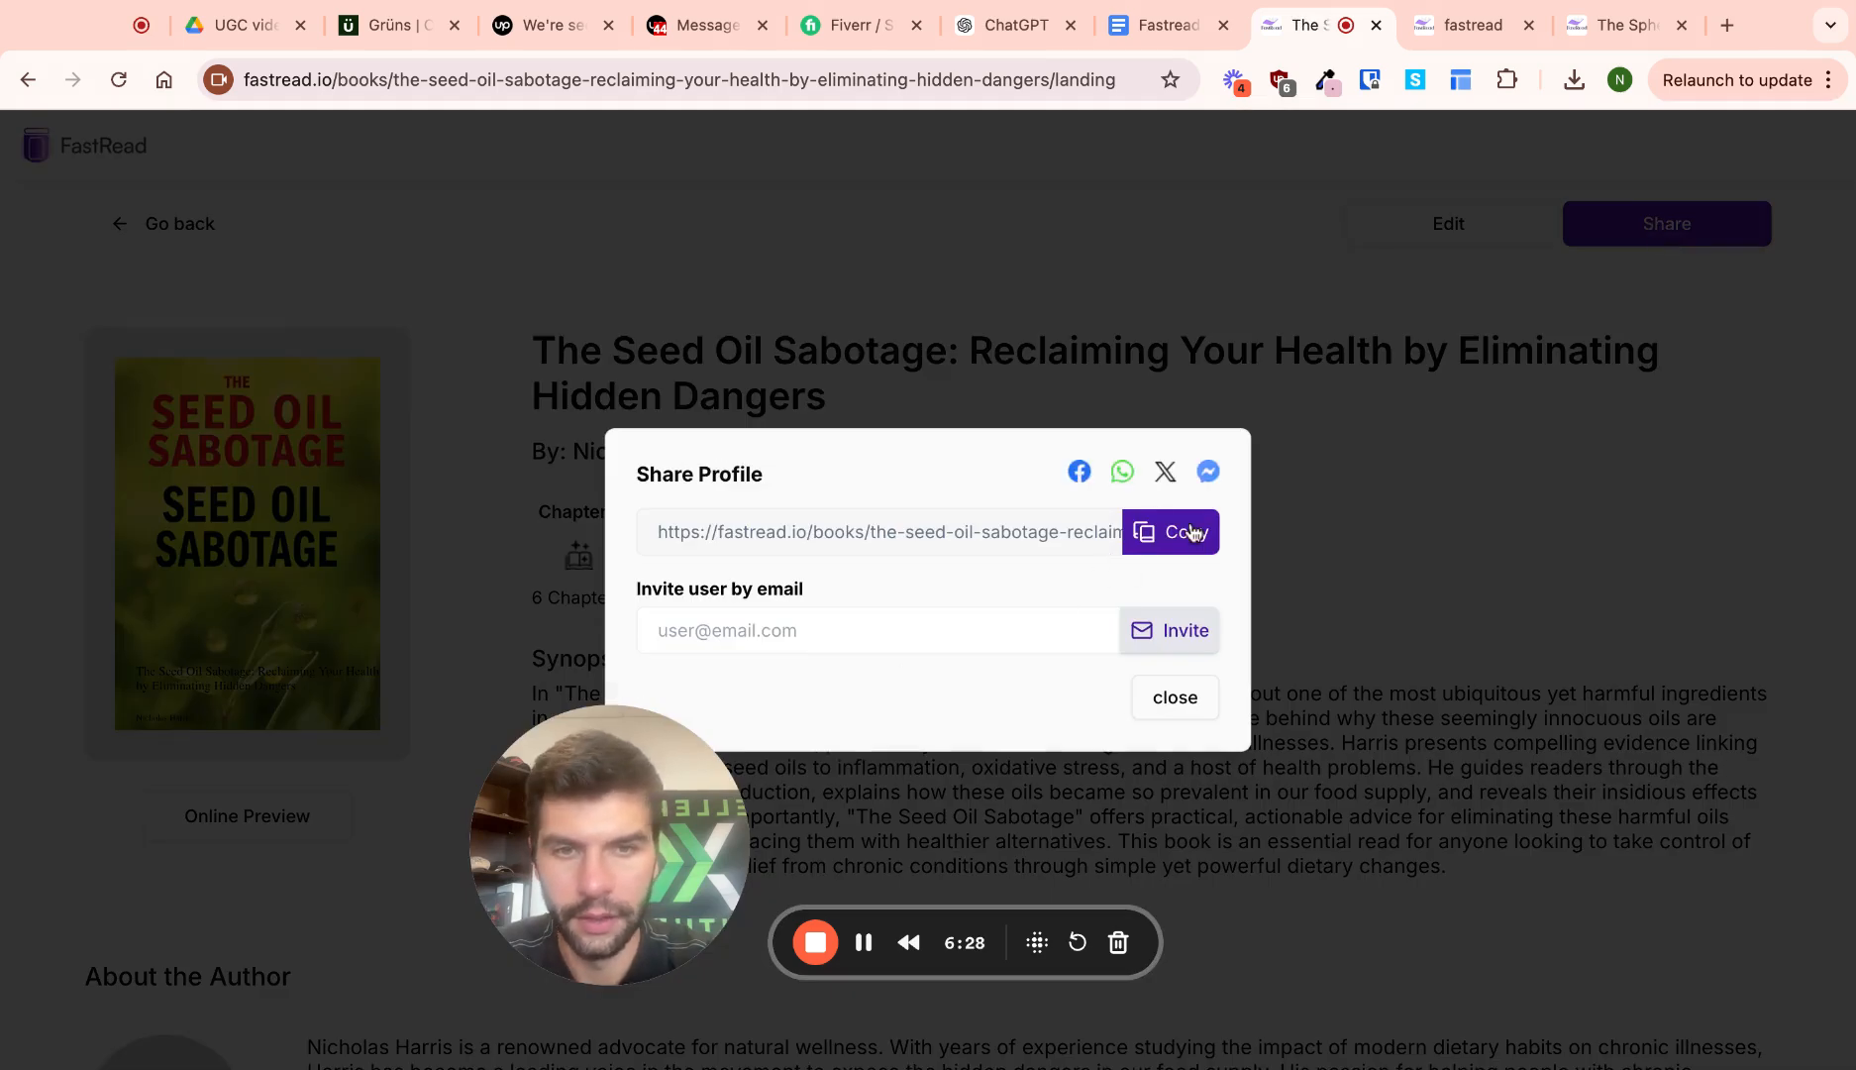
click(1174, 705)
Look over the book's details, then show the outline of chapters 1 through 3
click(1466, 238)
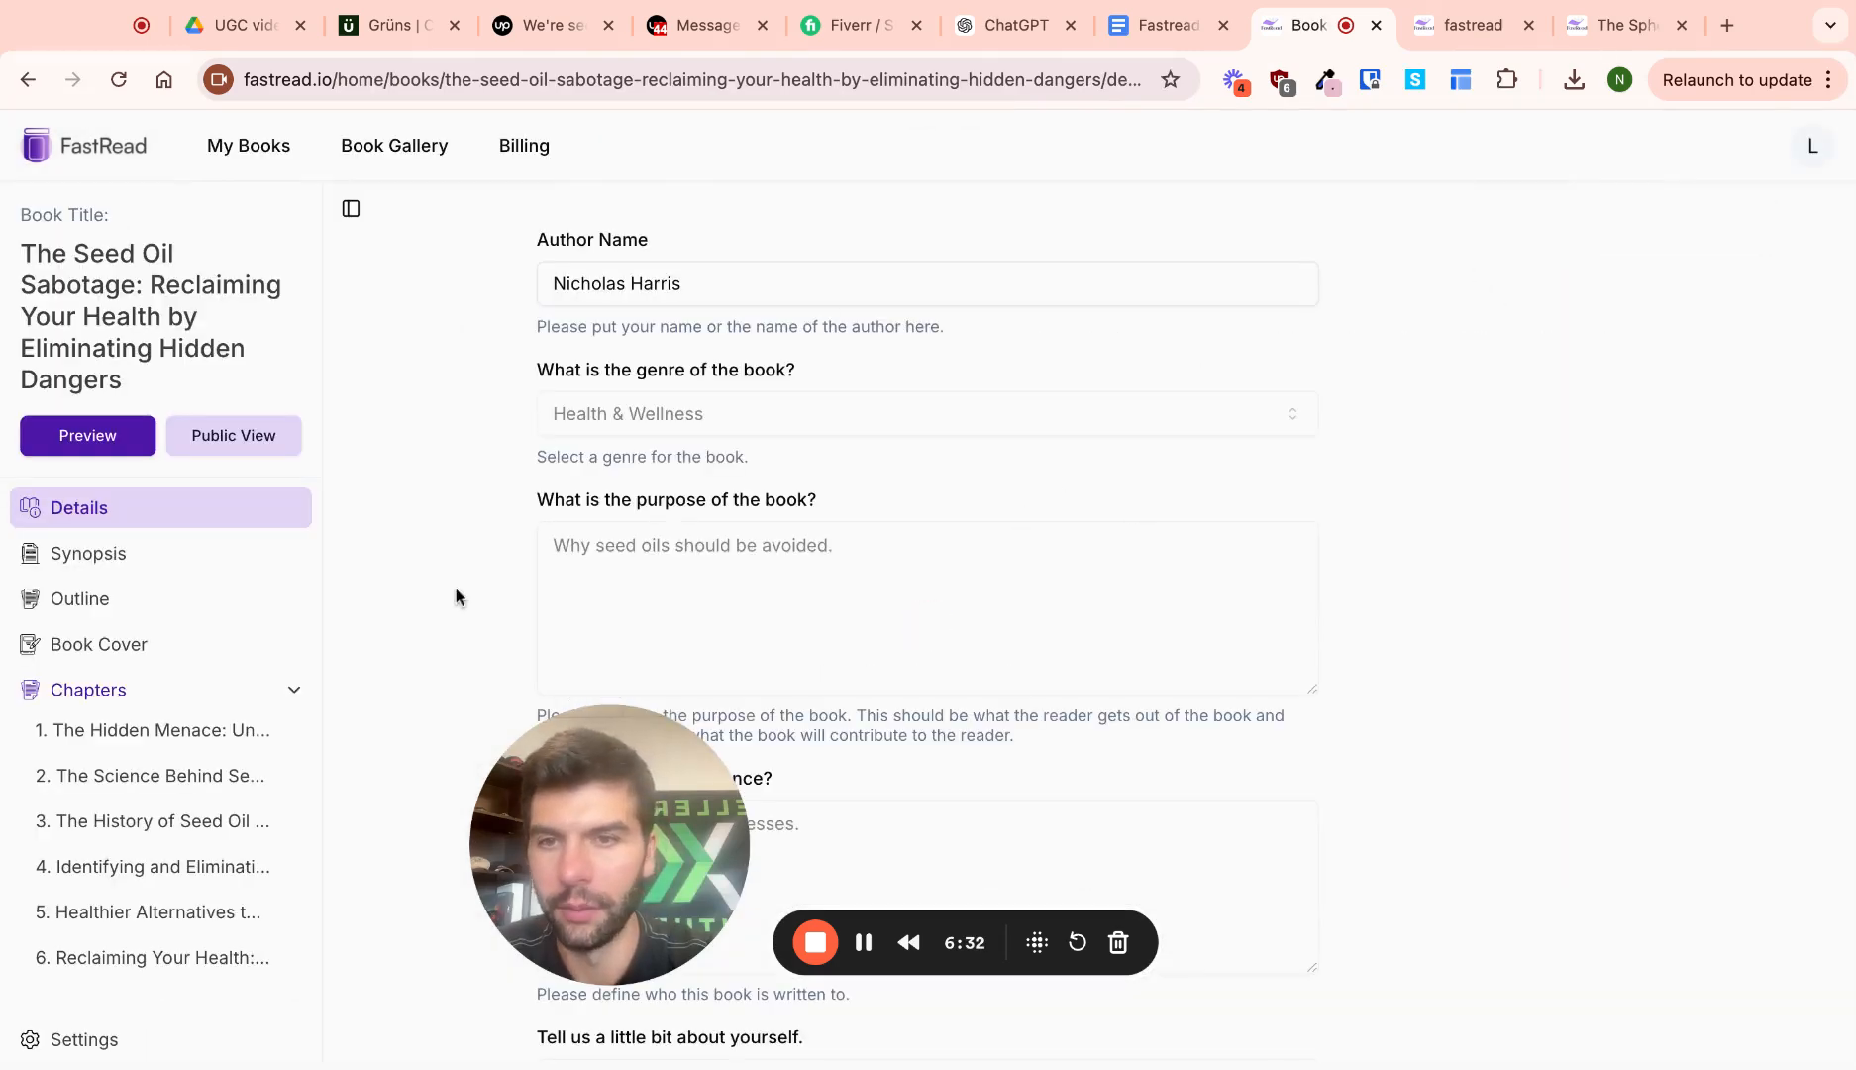
scroll(253, 581, down, 4)
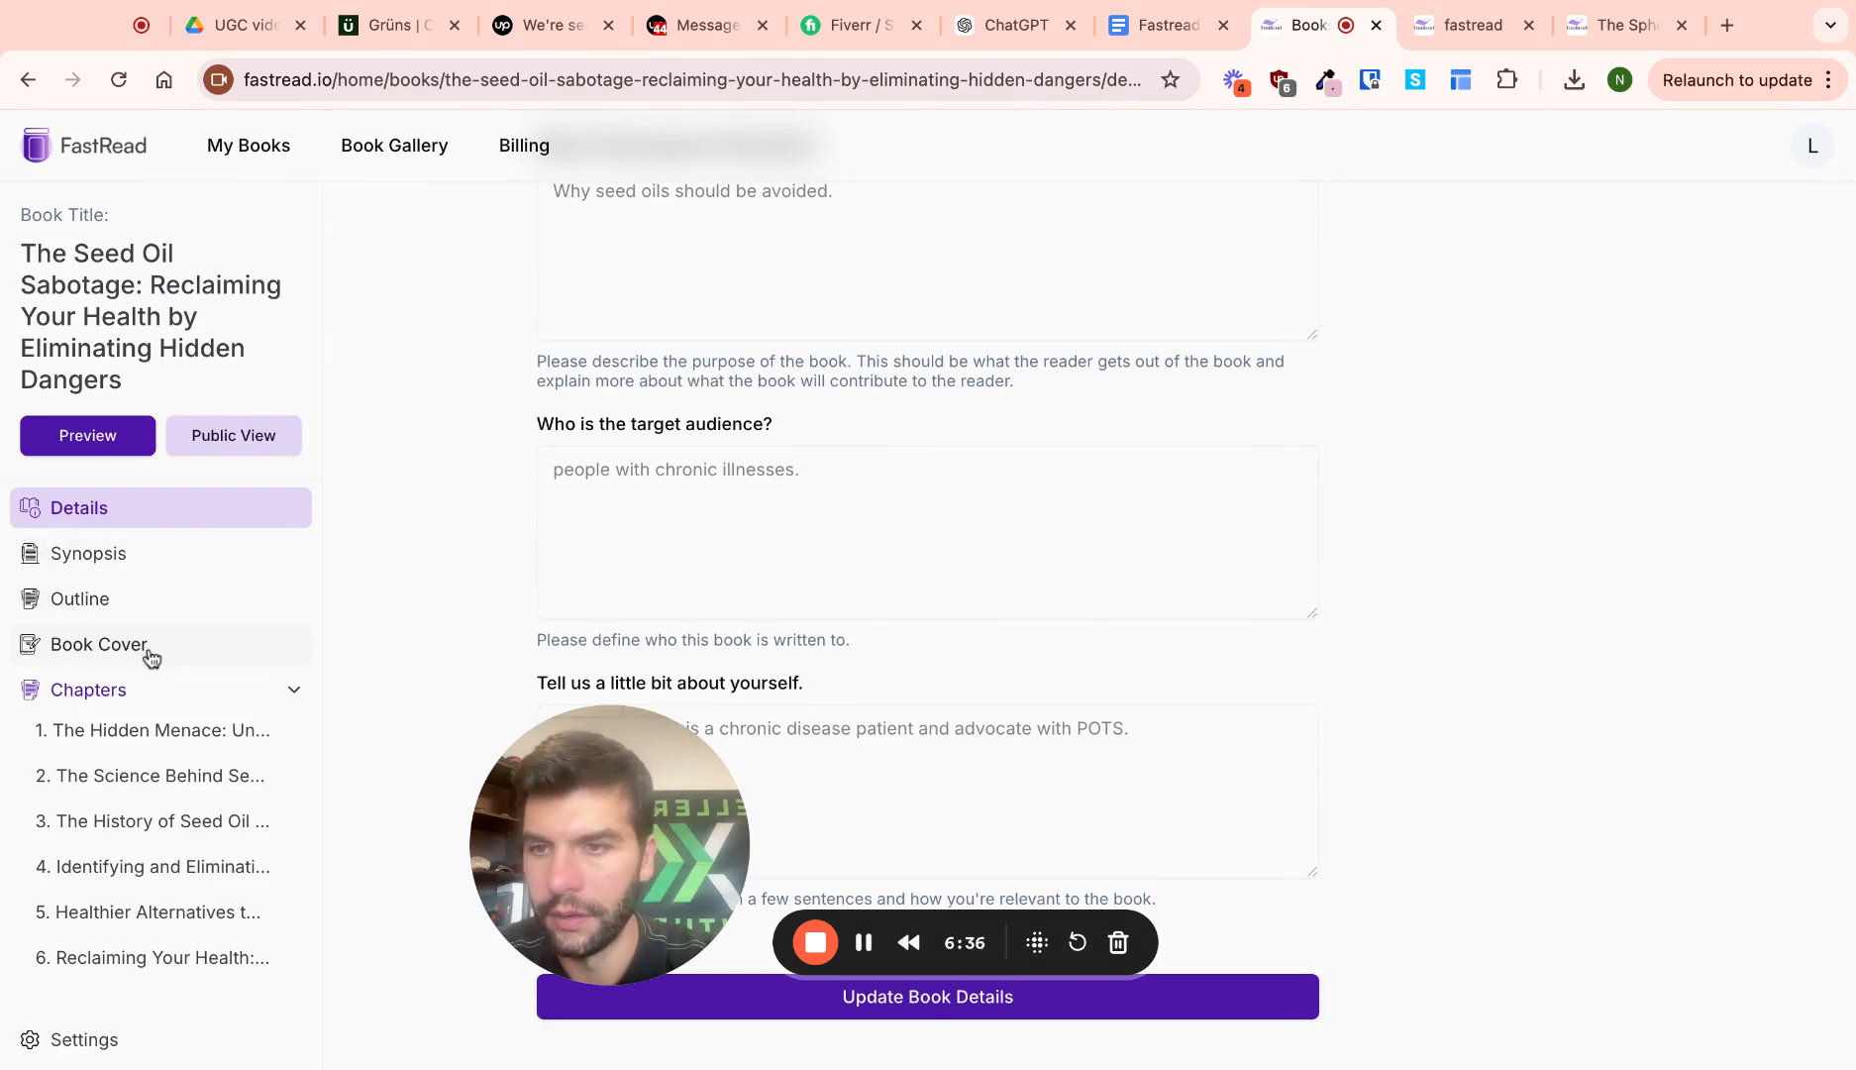
click(80, 598)
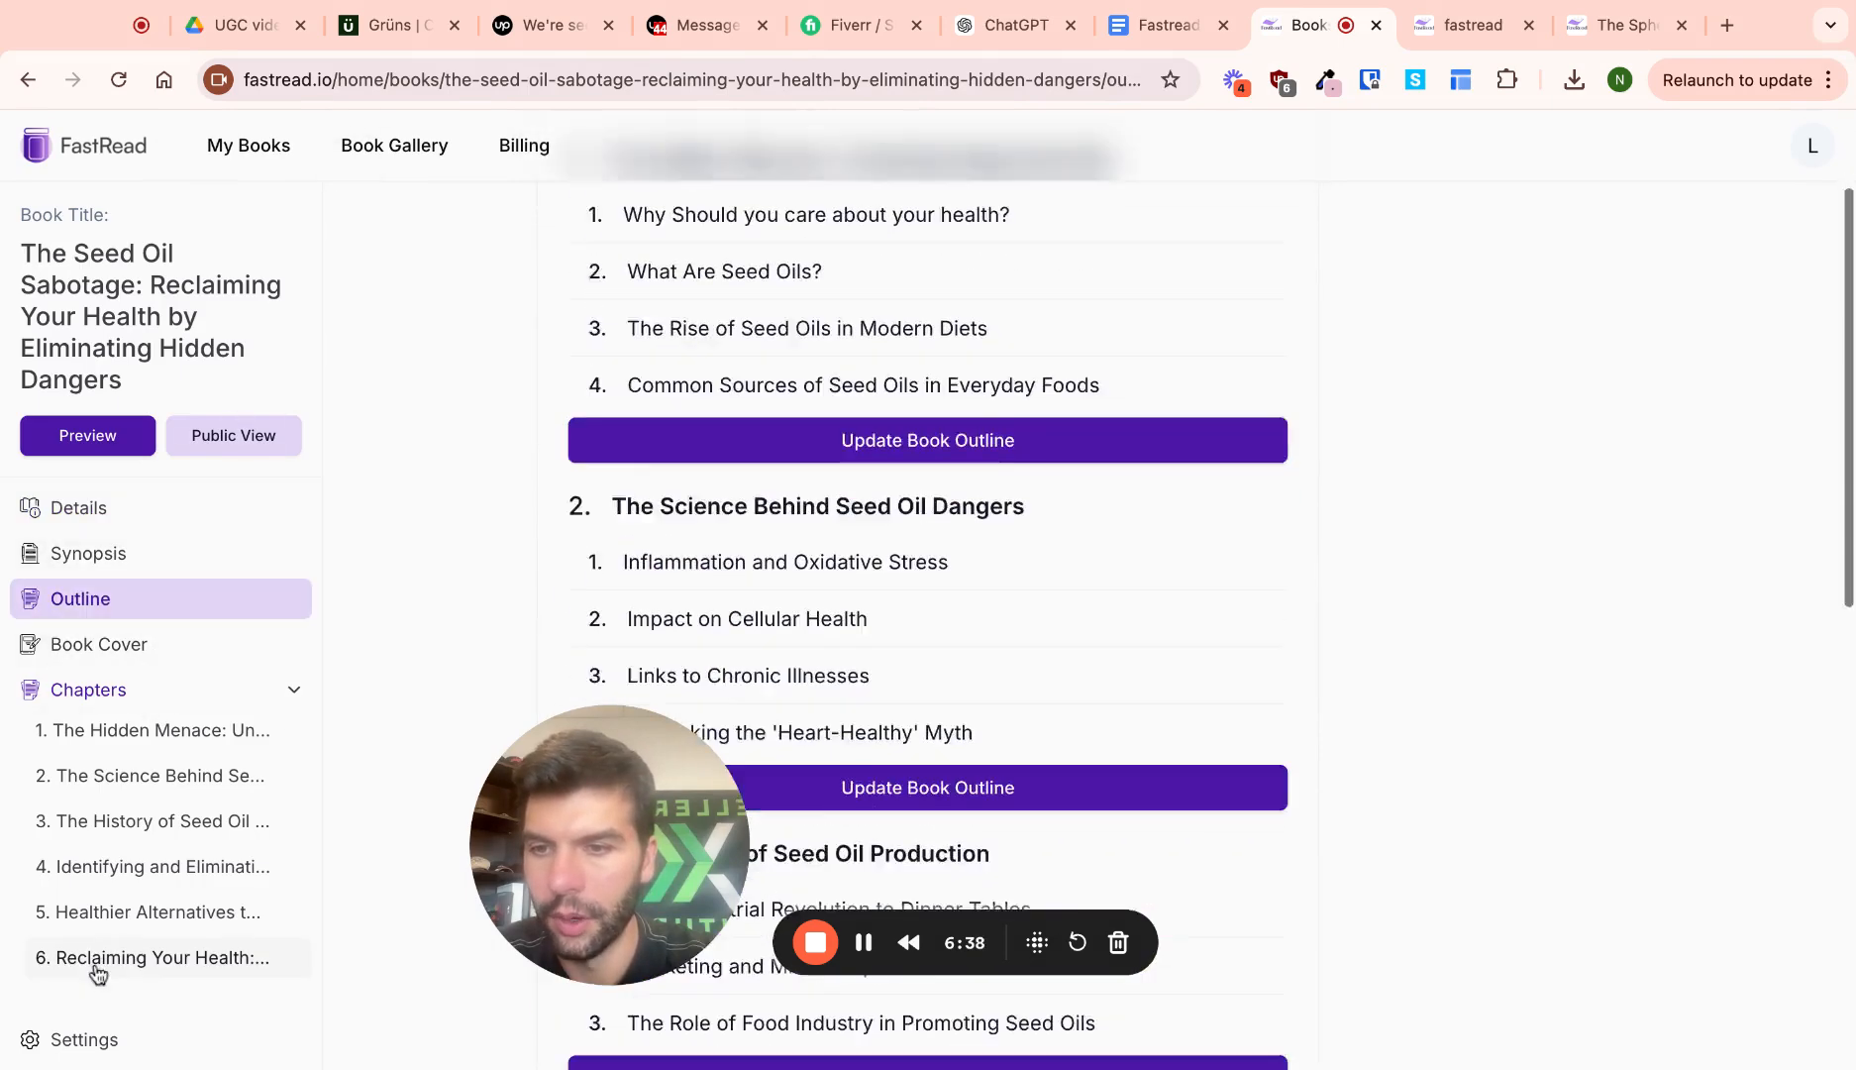
Review the subscription plans on the Billing page
click(523, 148)
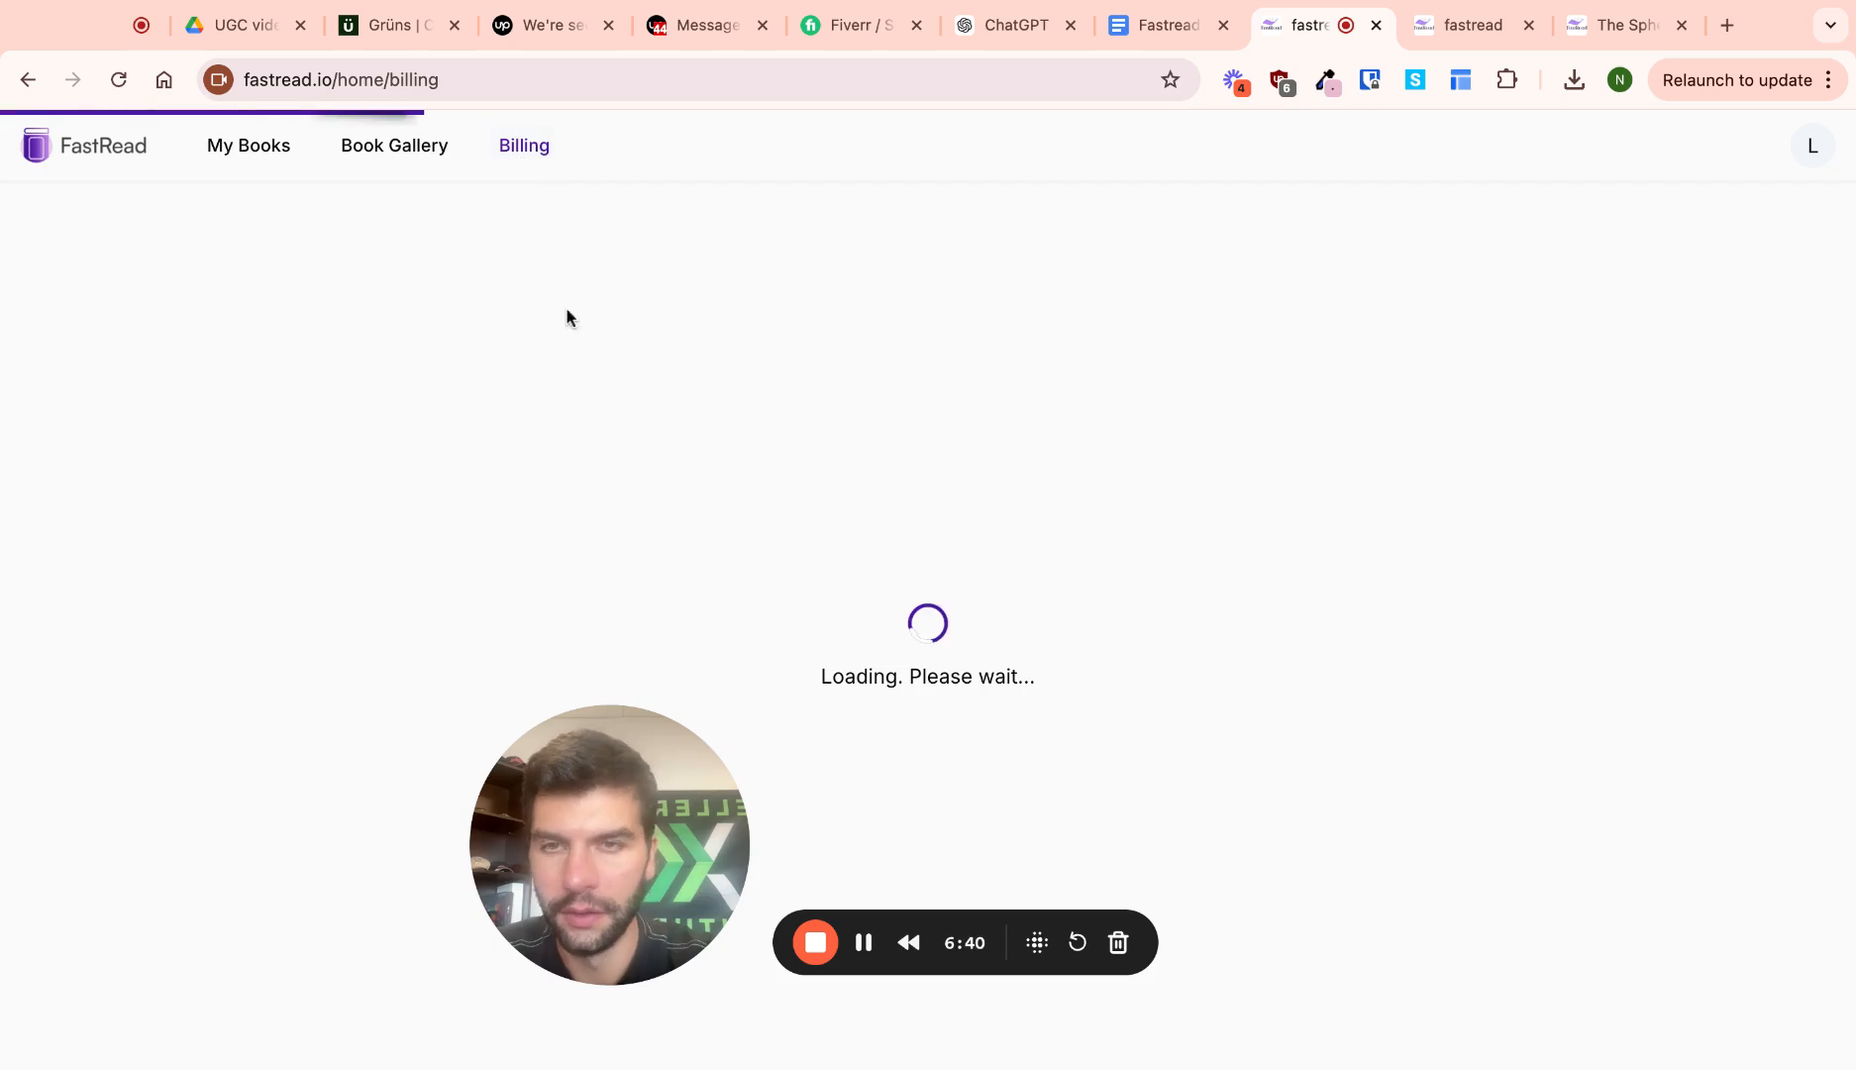
scroll(1049, 436, down, 5)
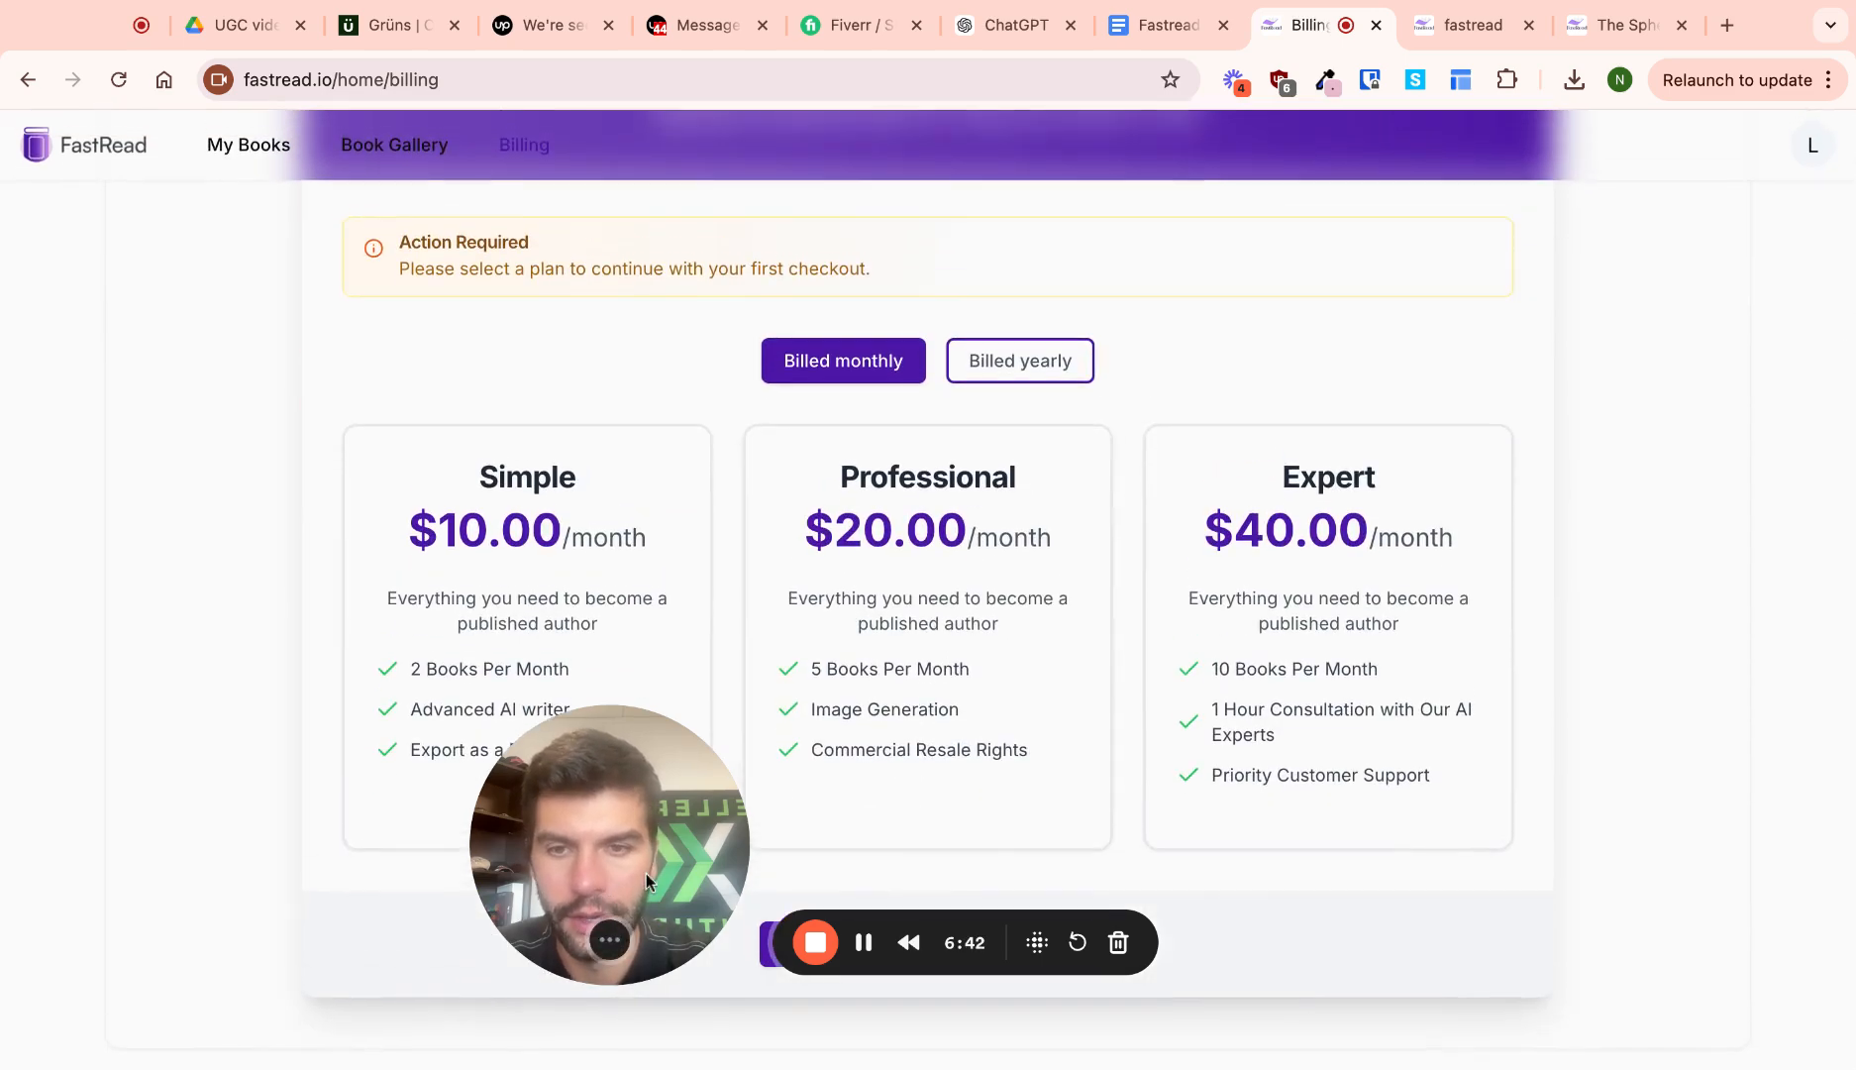
scroll(651, 522, up, 5)
Check the empty subscribers list, then show The Sphere Who Rolled to Power landing page
click(1810, 165)
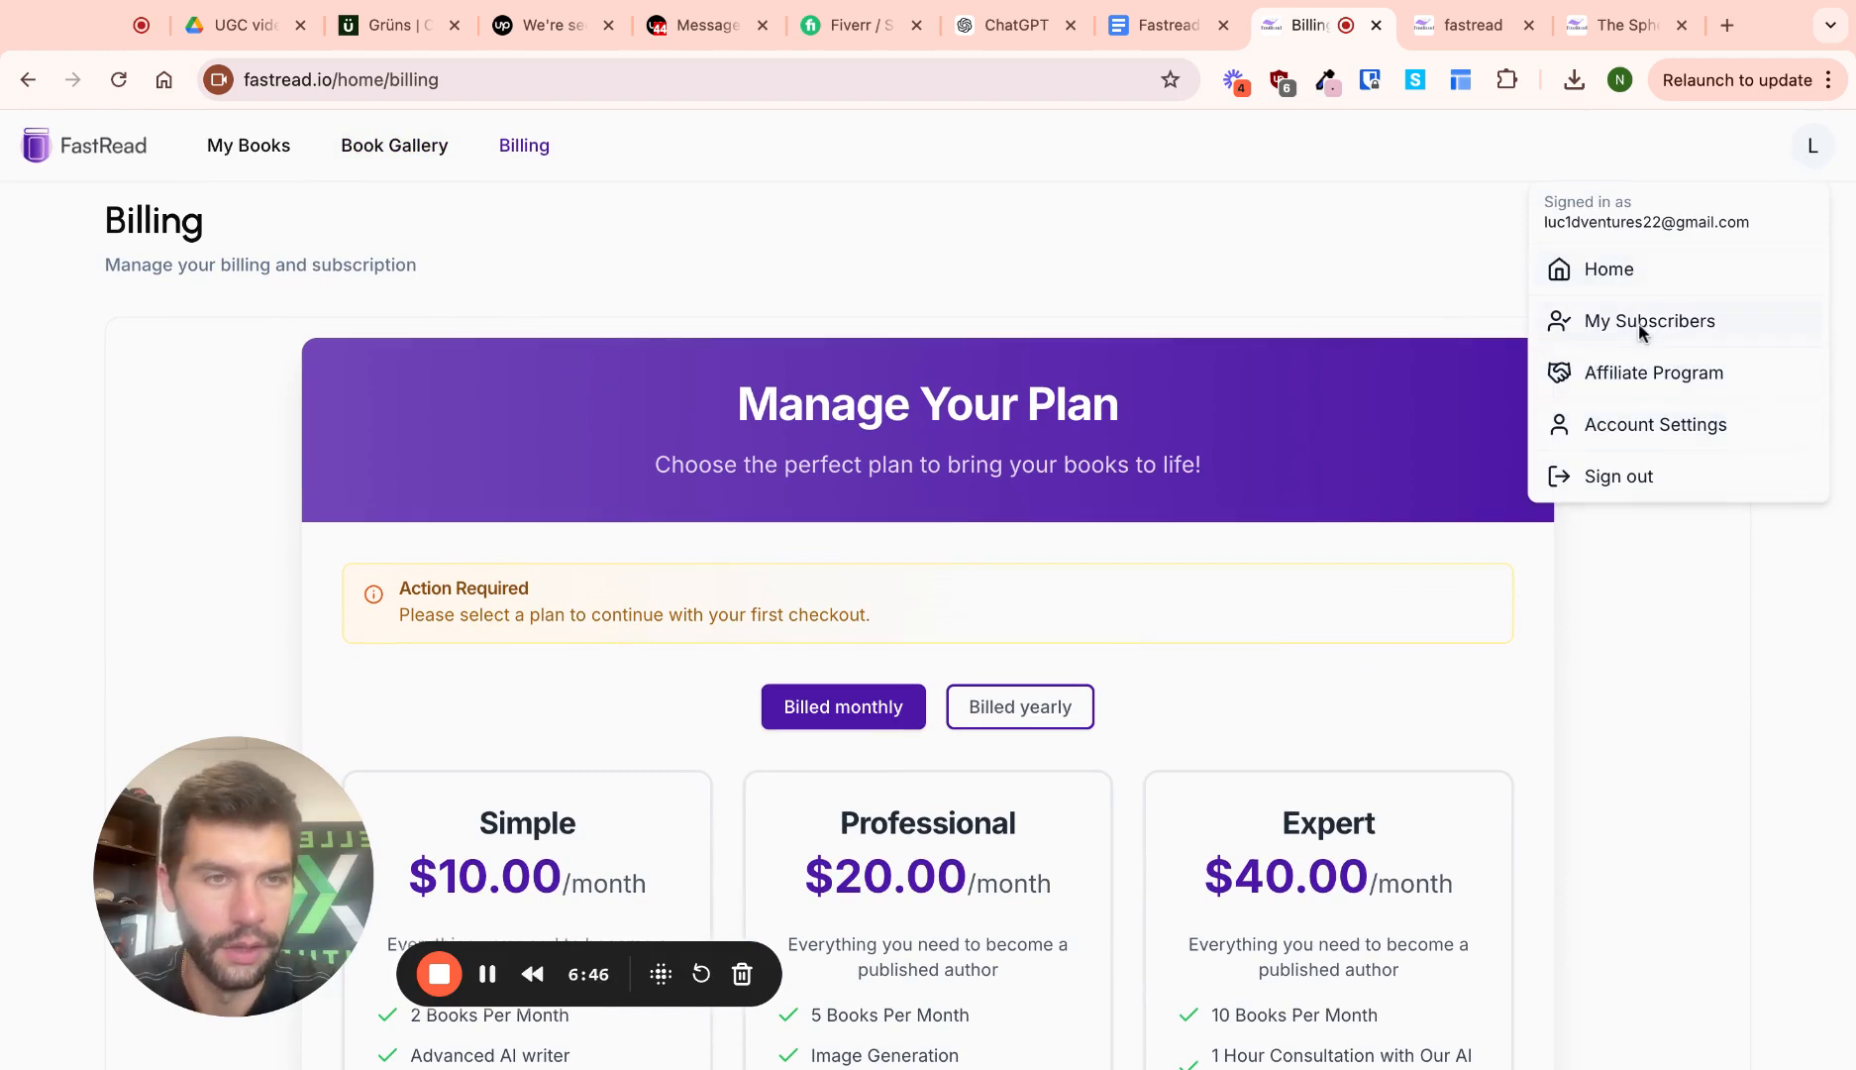
click(1640, 324)
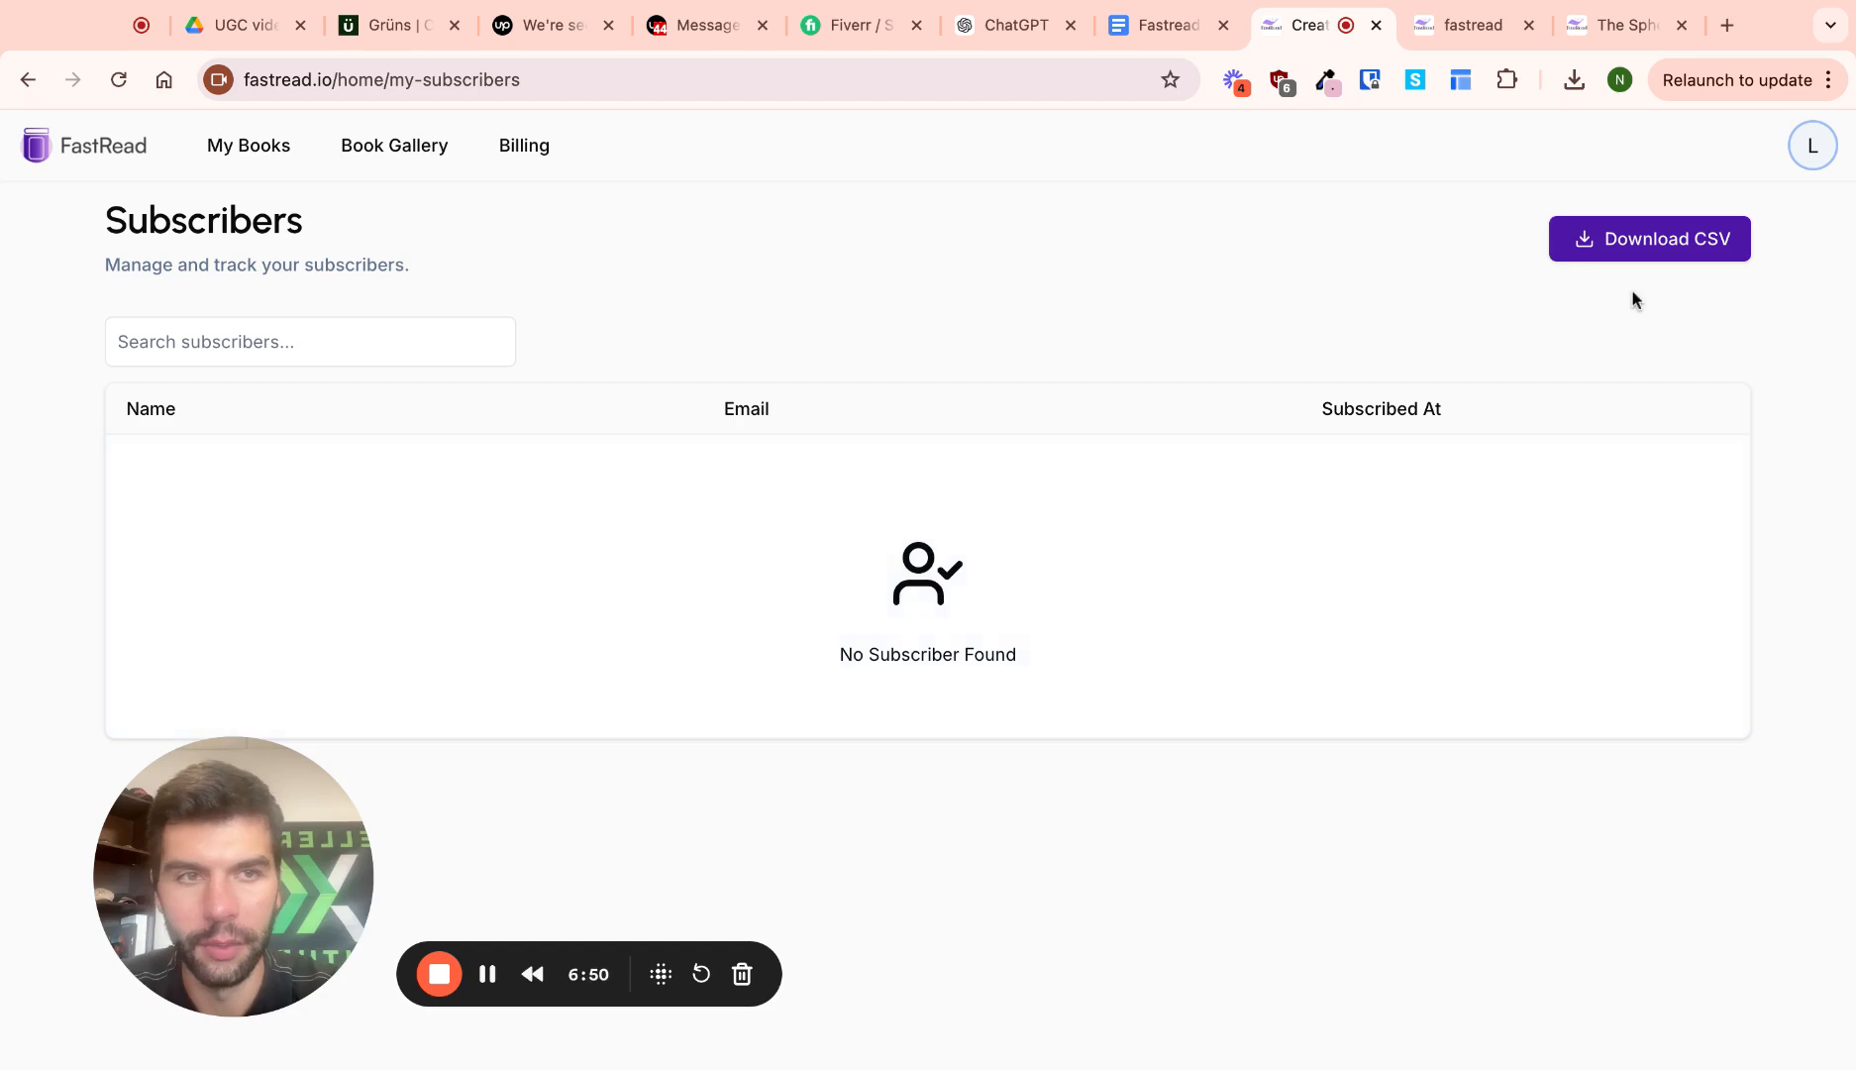
key(super+Left)
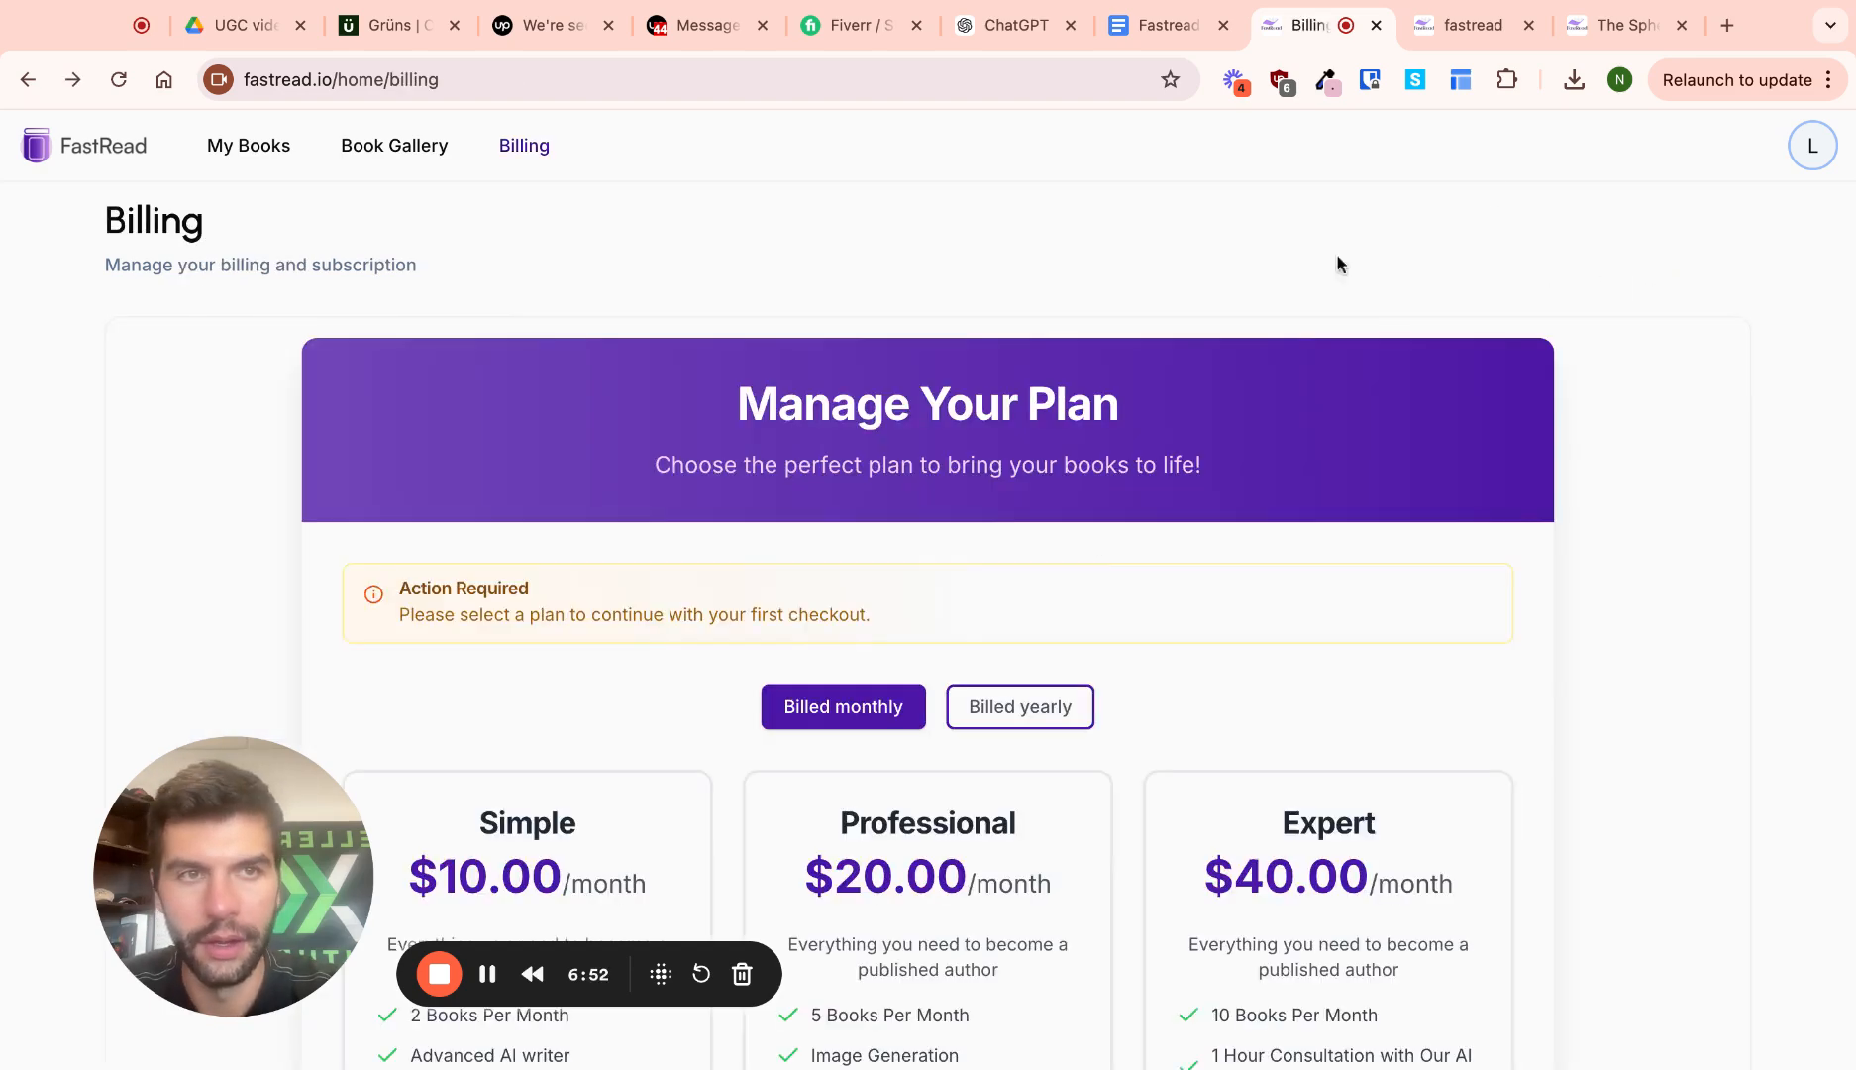
click(1615, 25)
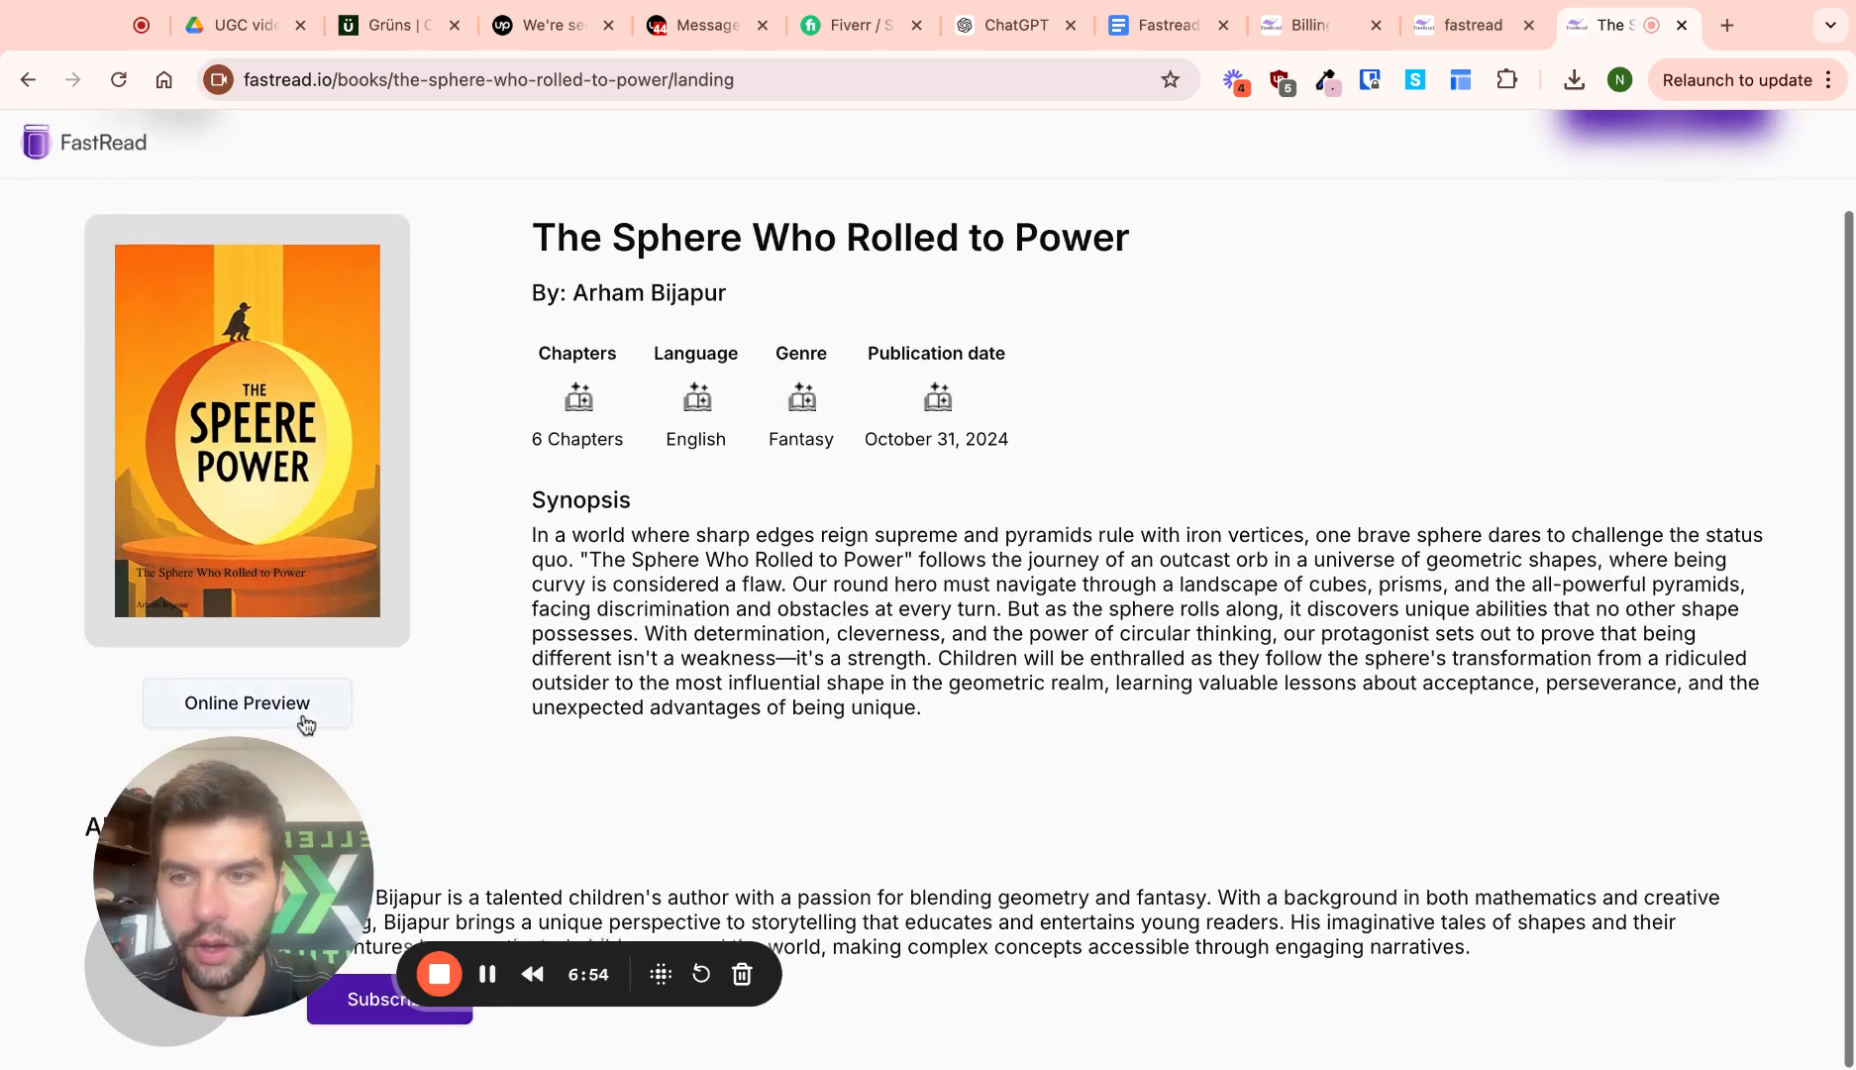
drag(236, 800, 887, 751)
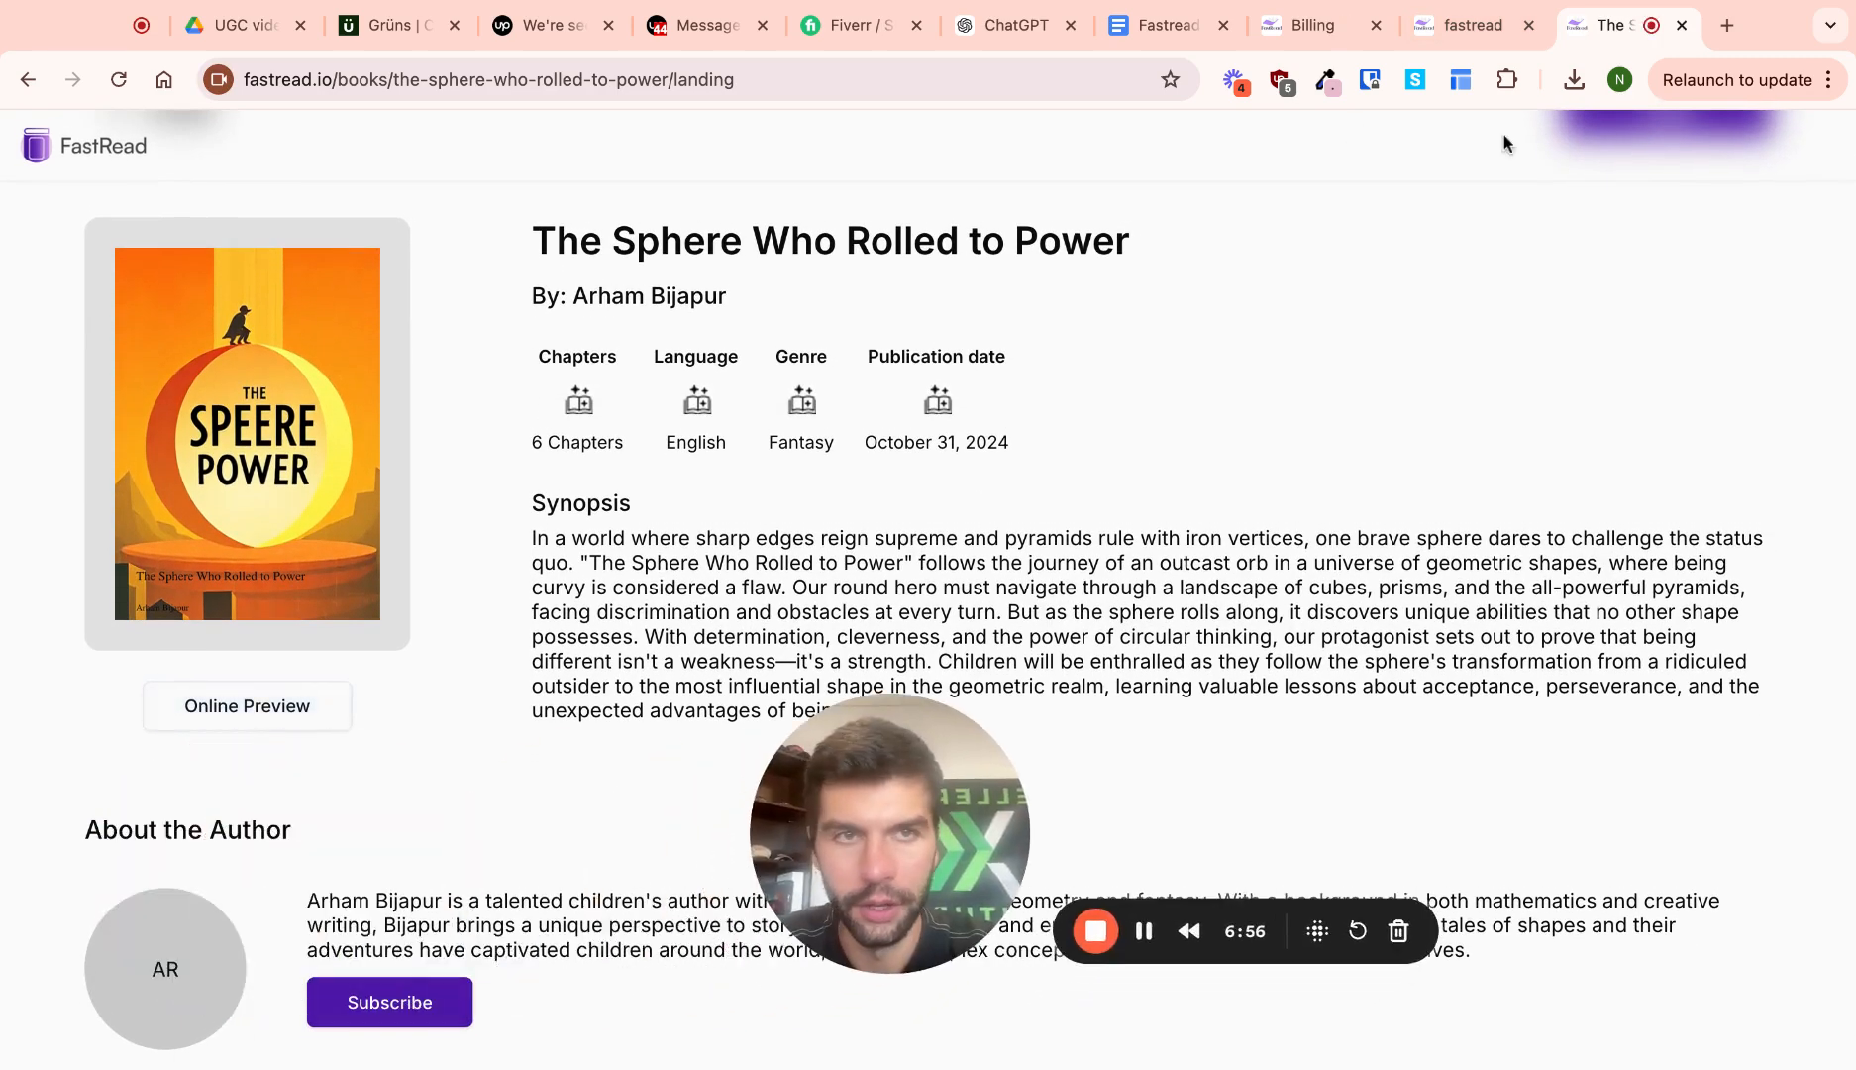